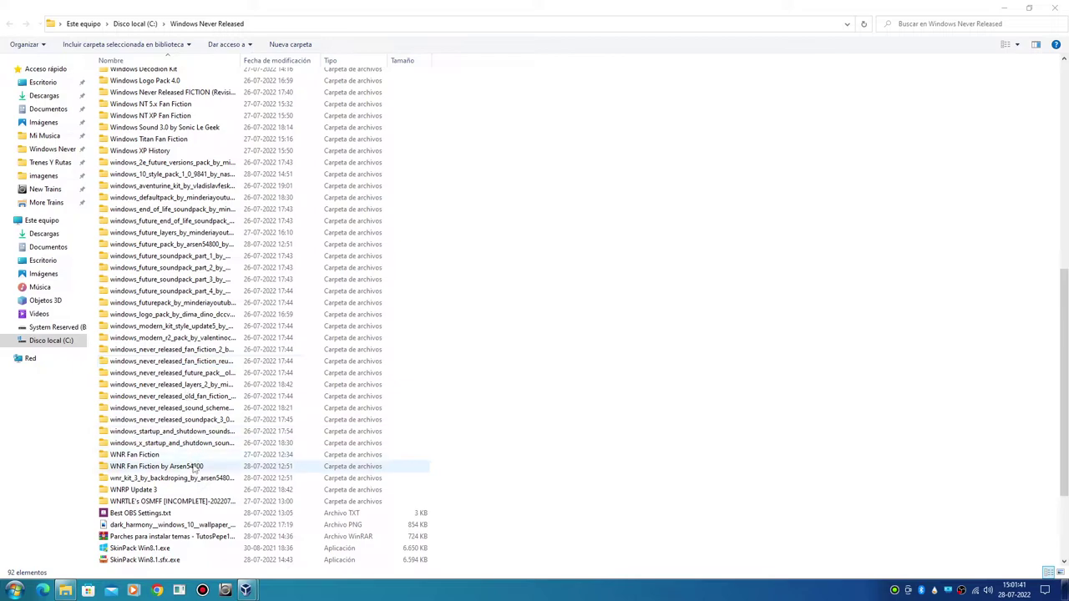
Copy the windows_10_style_pack folder from Windows Never Released on the host onto the virtual machine's desktop.
scroll(192, 501, "up", 5)
scroll(185, 504, "up", 2)
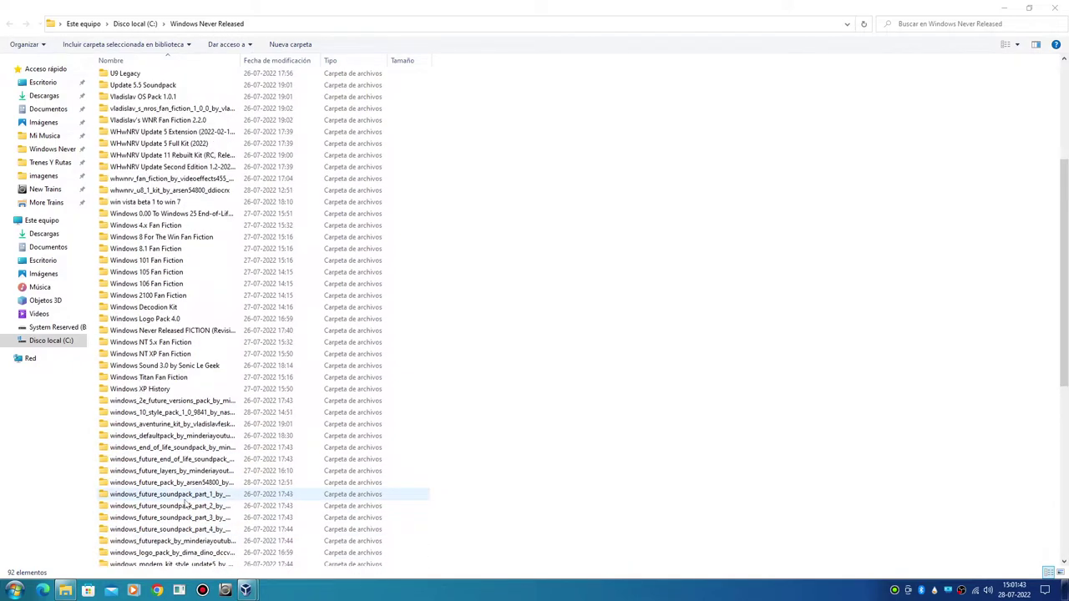
left_click(167, 412)
double_click(496, 5)
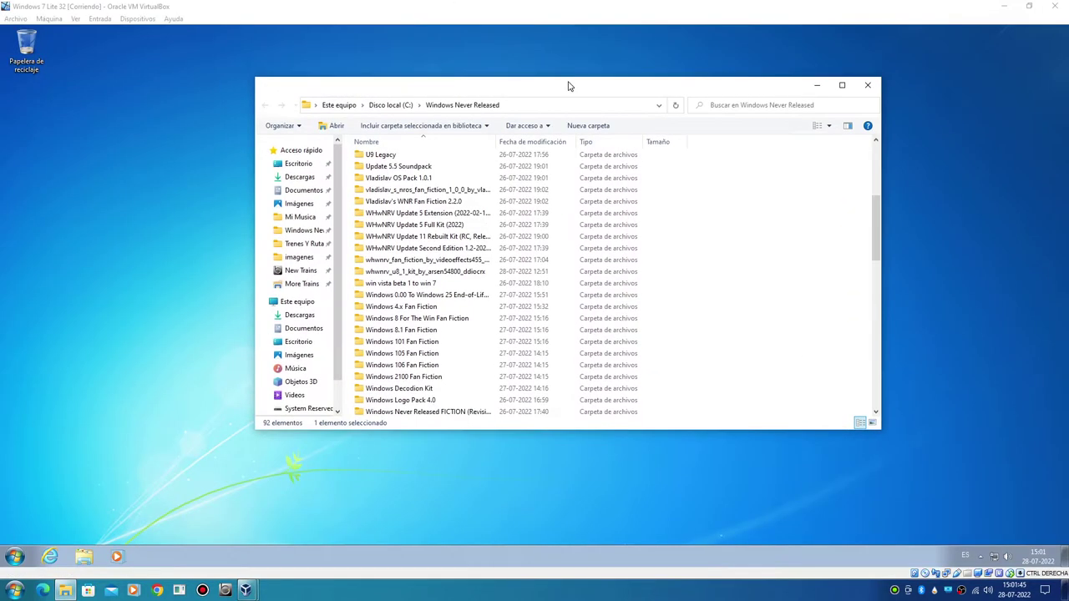
scroll(467, 359, "down", 4)
left_click_drag(450, 372, 181, 334)
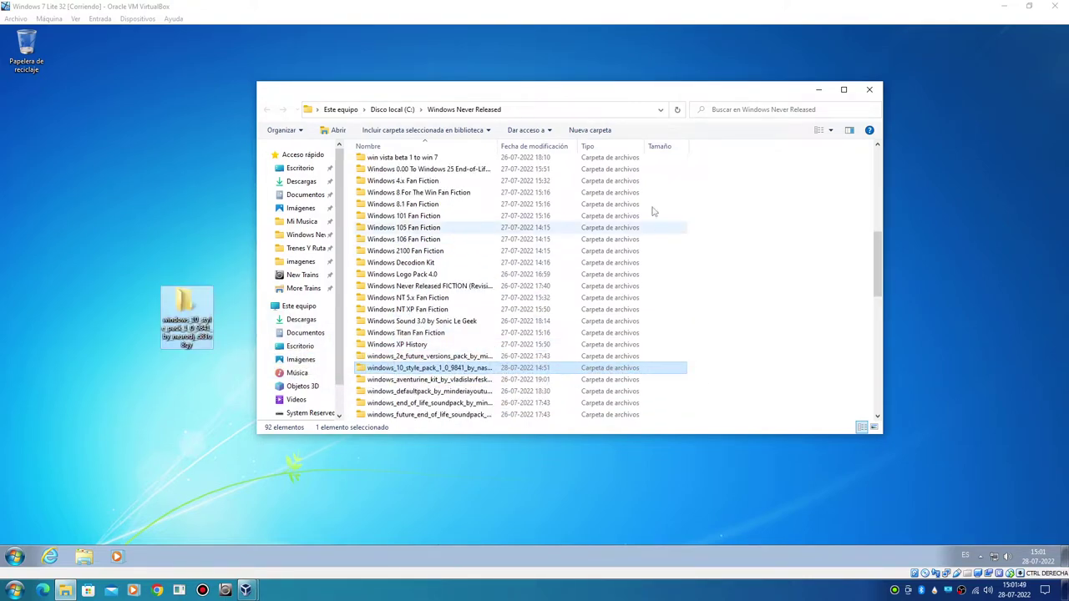
left_click(816, 88)
Run Windows 10 Style Pack 1.0.9841 from the copied folder, allow it to make changes, and close the folder.
double_click(198, 307)
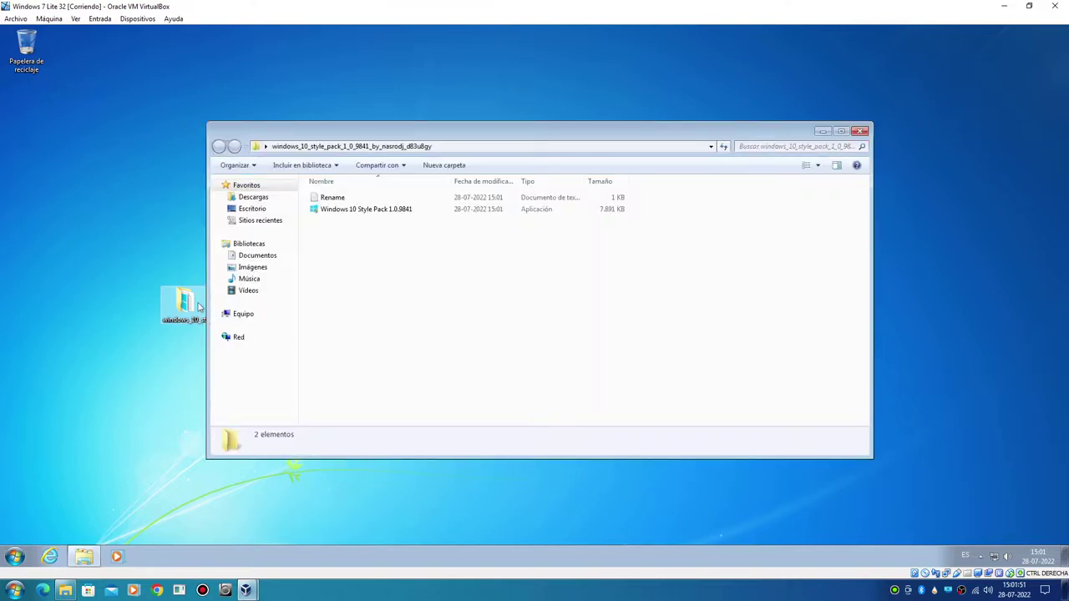
double_click(322, 209)
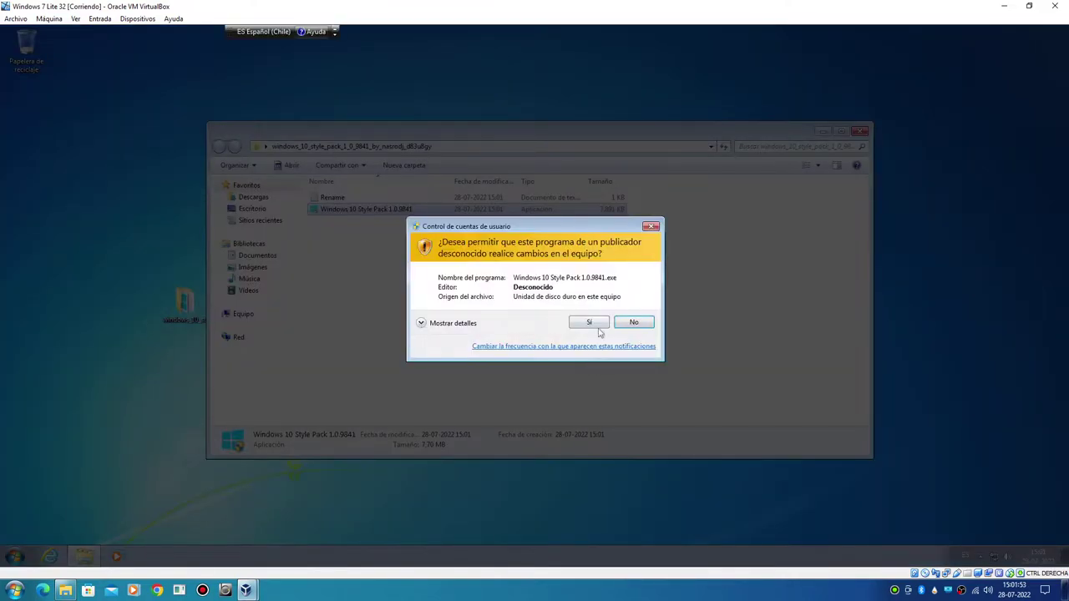
left_click(595, 325)
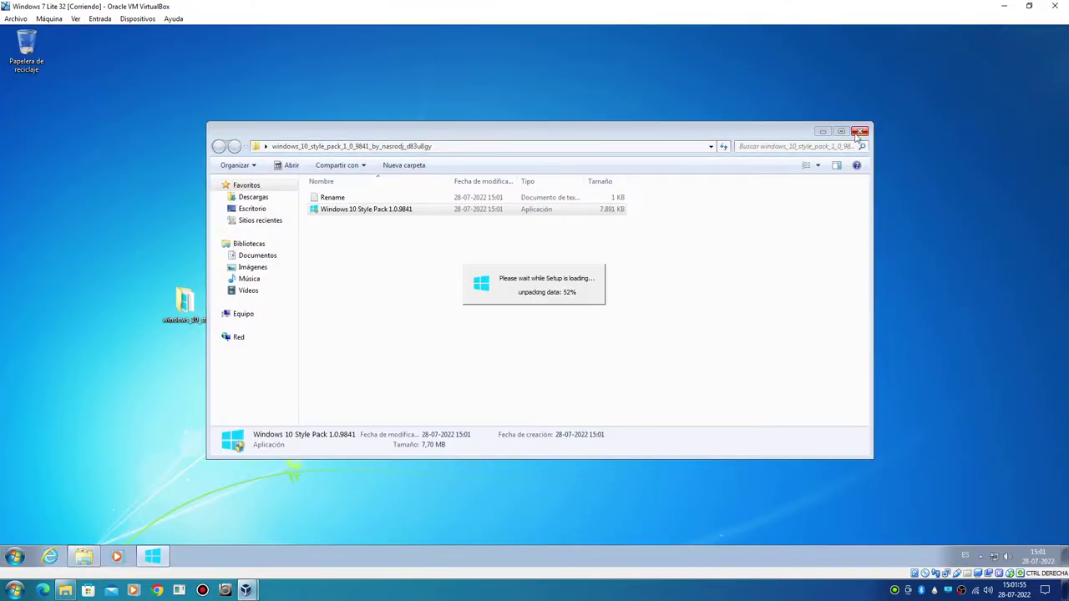
left_click(858, 132)
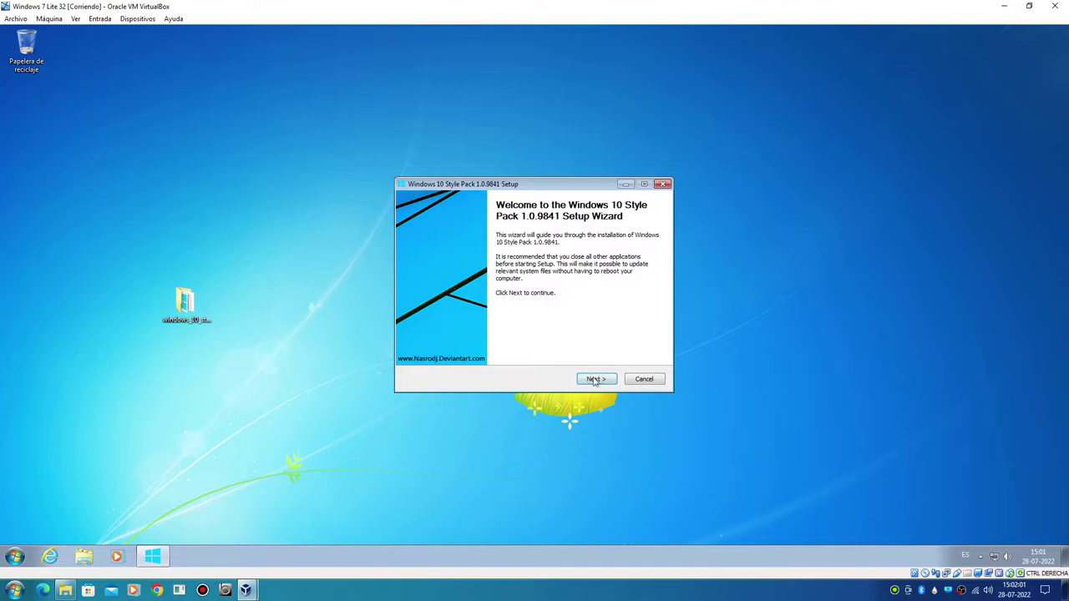
Advance the Windows 10 Style Pack setup to the component selection, check the install types, and quit the setup.
left_click(594, 380)
left_click(595, 380)
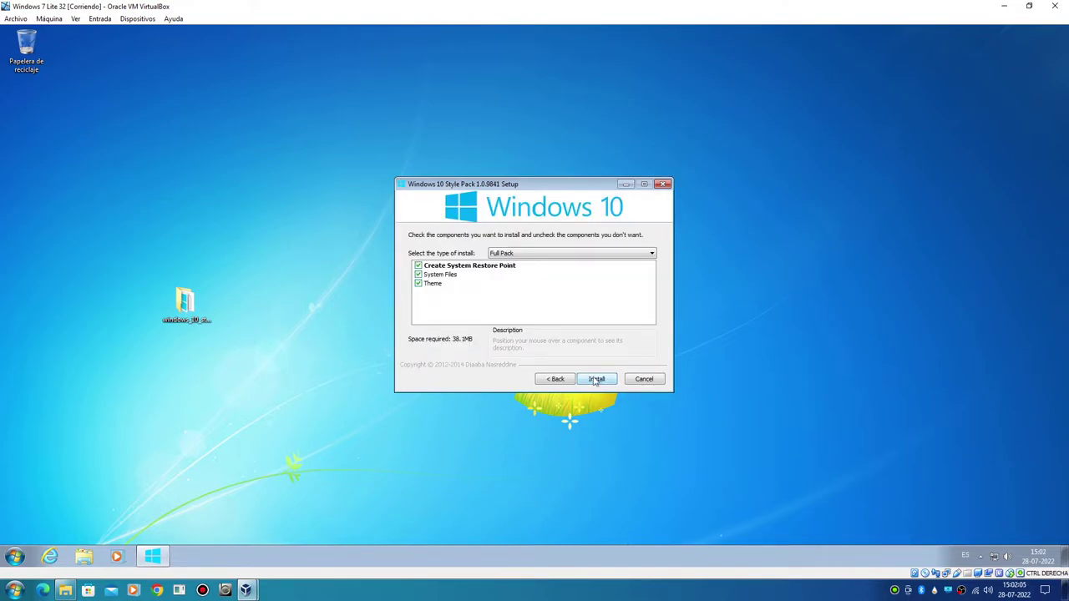
left_click(528, 254)
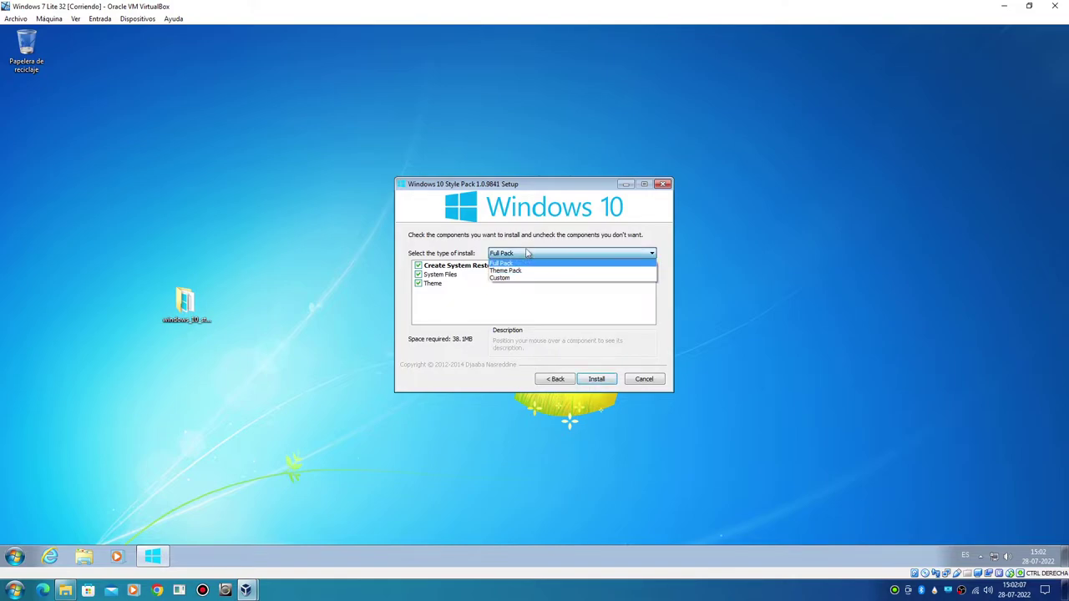
left_click(530, 255)
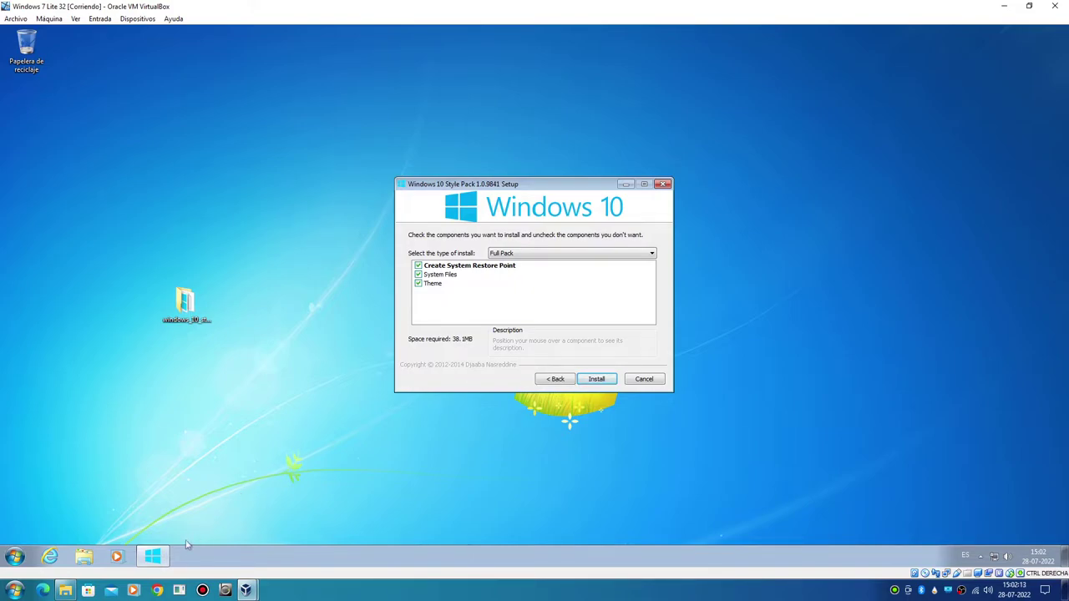
left_click(638, 381)
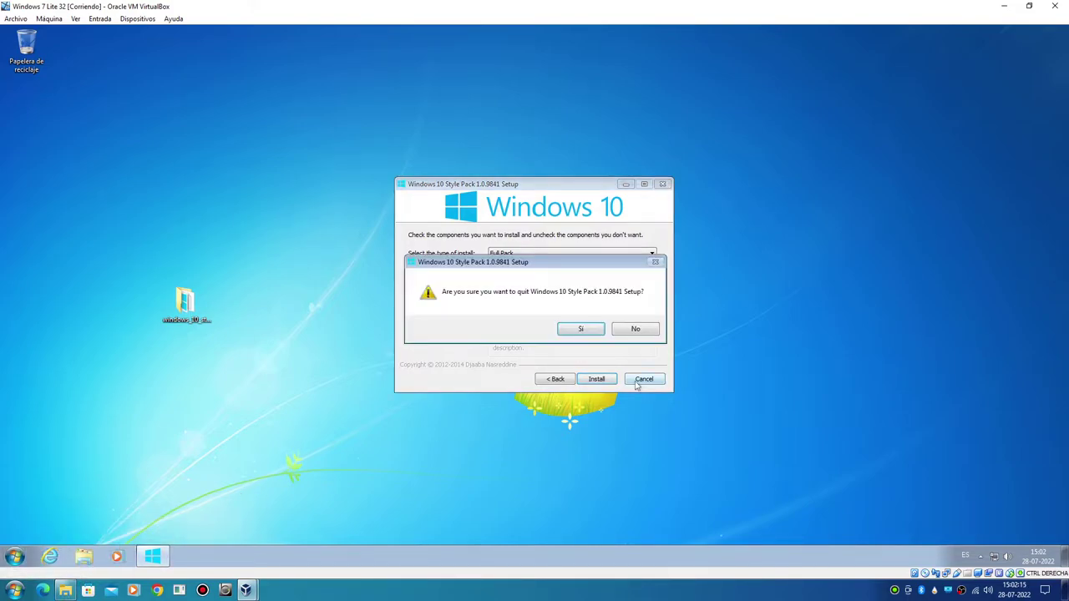
left_click(580, 330)
Move the style pack folder directly below the recycle bin on the virtual machine's desktop.
left_click_drag(185, 307, 50, 123)
Copy the Remove v2.2.5 folder from the host's Disco local (C:) onto the virtual machine's desktop.
left_click(88, 590)
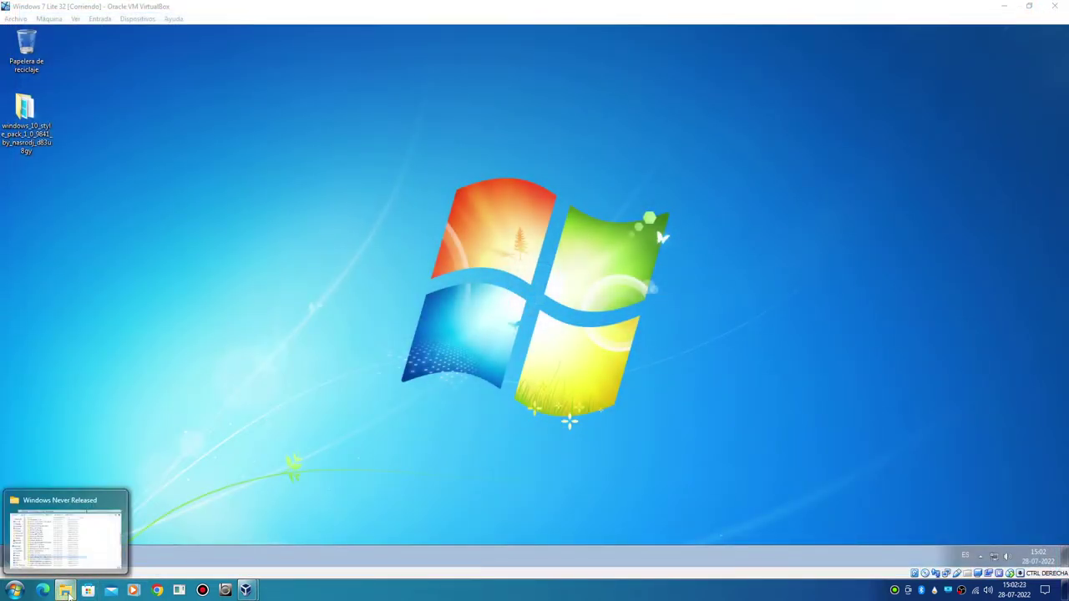
left_click(69, 592)
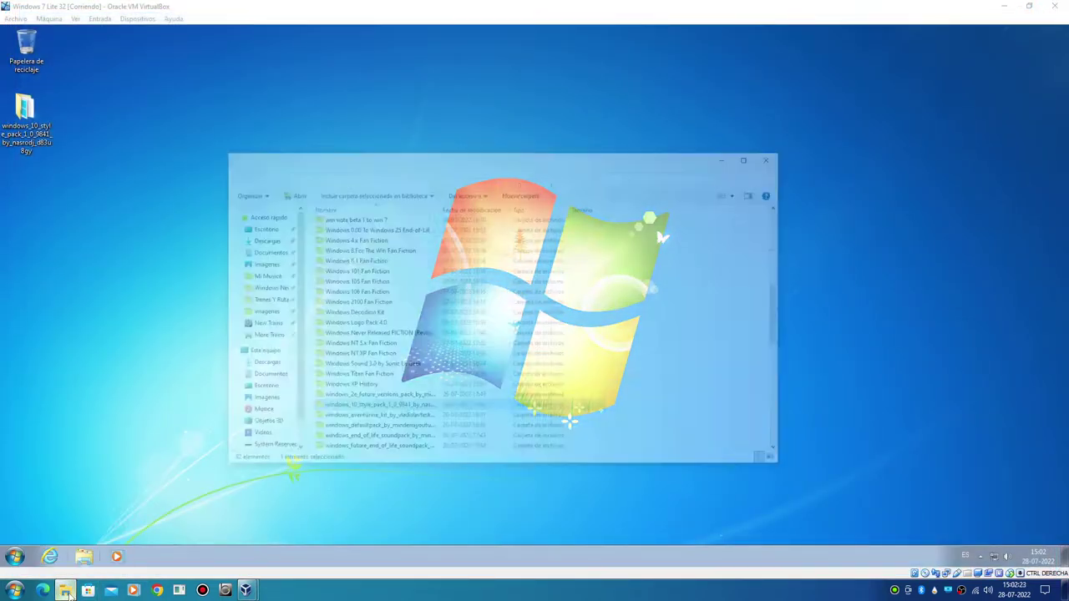
scroll(294, 398, "down", 1)
left_click(306, 390)
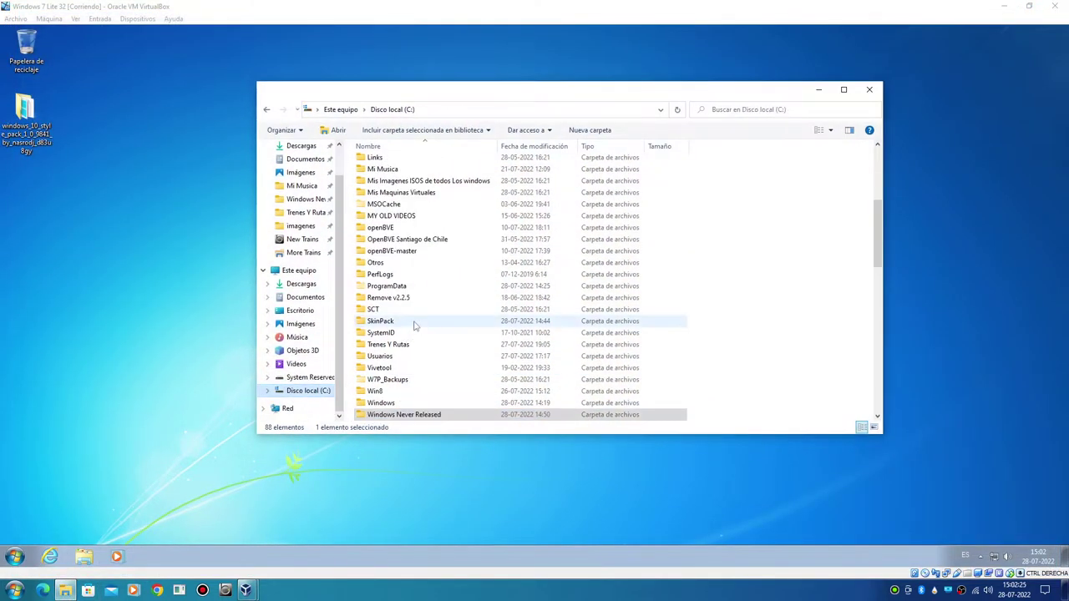
scroll(413, 325, "up", 5)
scroll(422, 289, "down", 7)
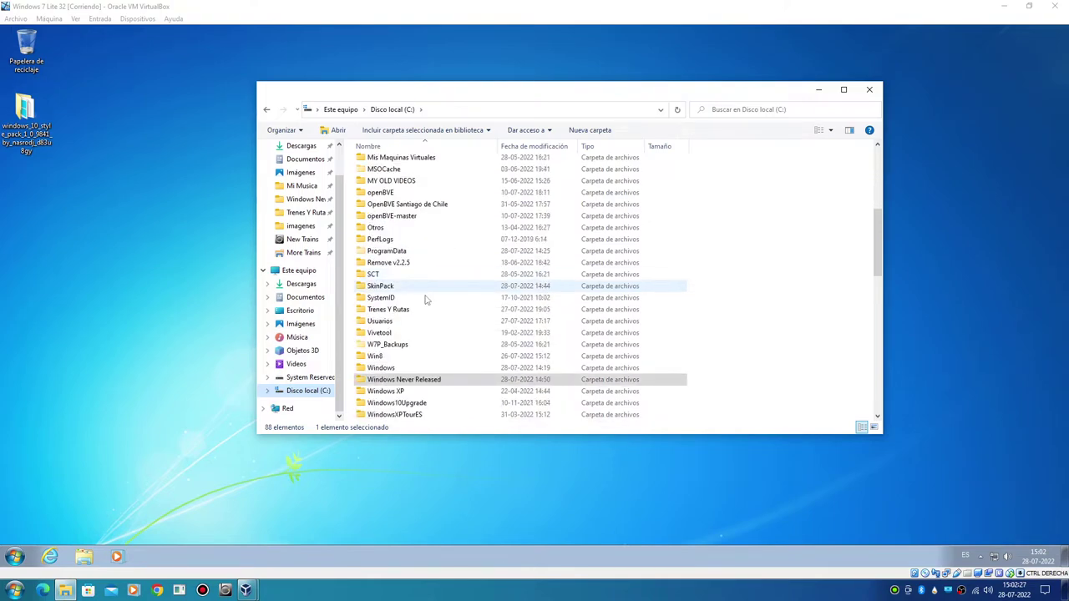
scroll(413, 301, "up", 6)
scroll(409, 300, "up", 3)
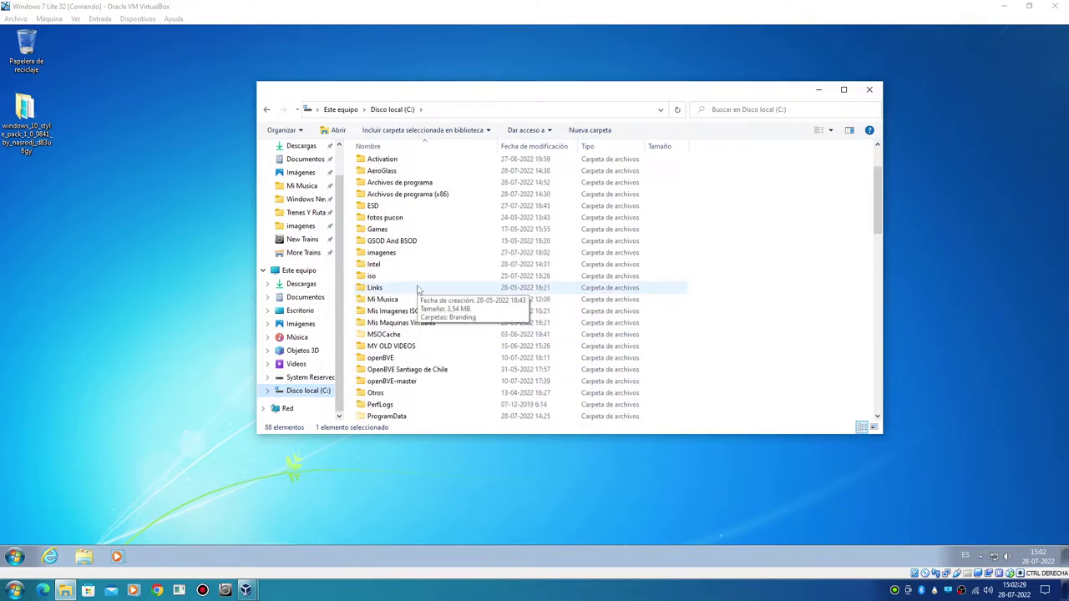
scroll(410, 264, "down", 3)
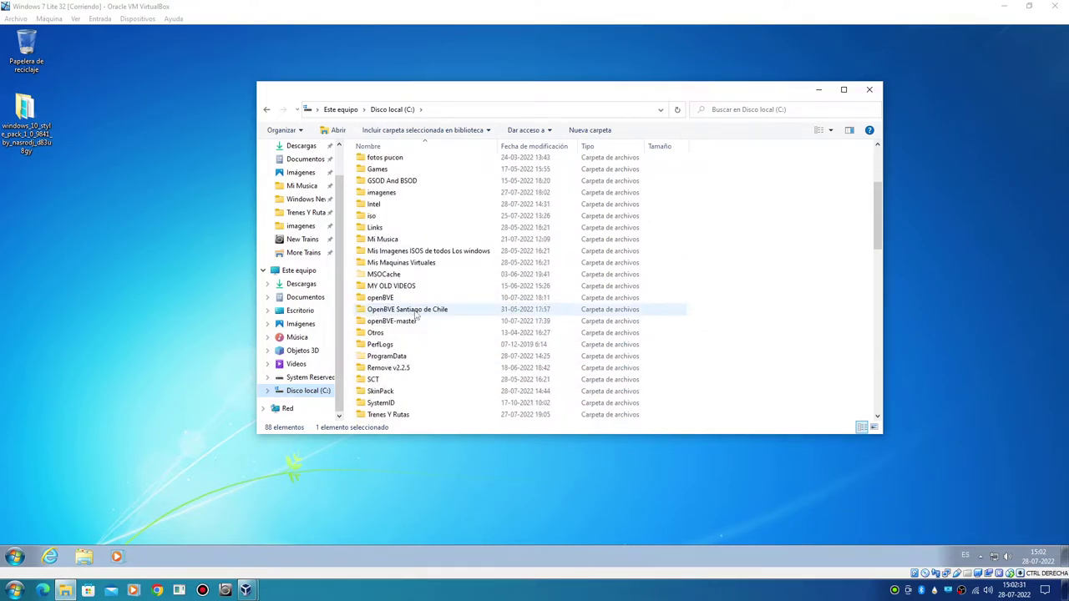
scroll(412, 299, "up", 1)
scroll(414, 297, "up", 3)
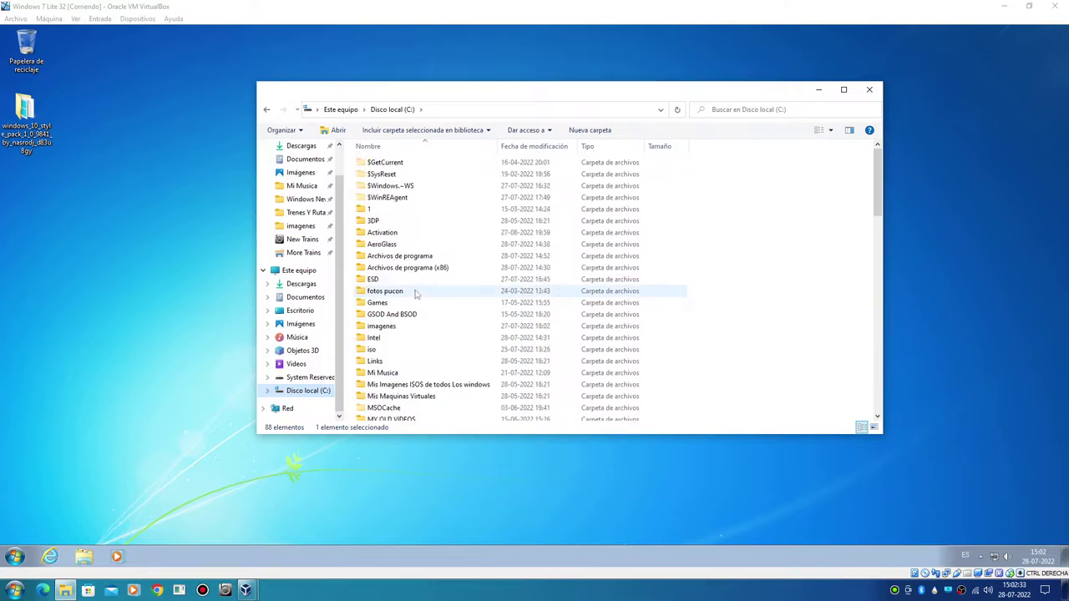
scroll(416, 301, "down", 3)
left_click_drag(399, 372, 219, 342)
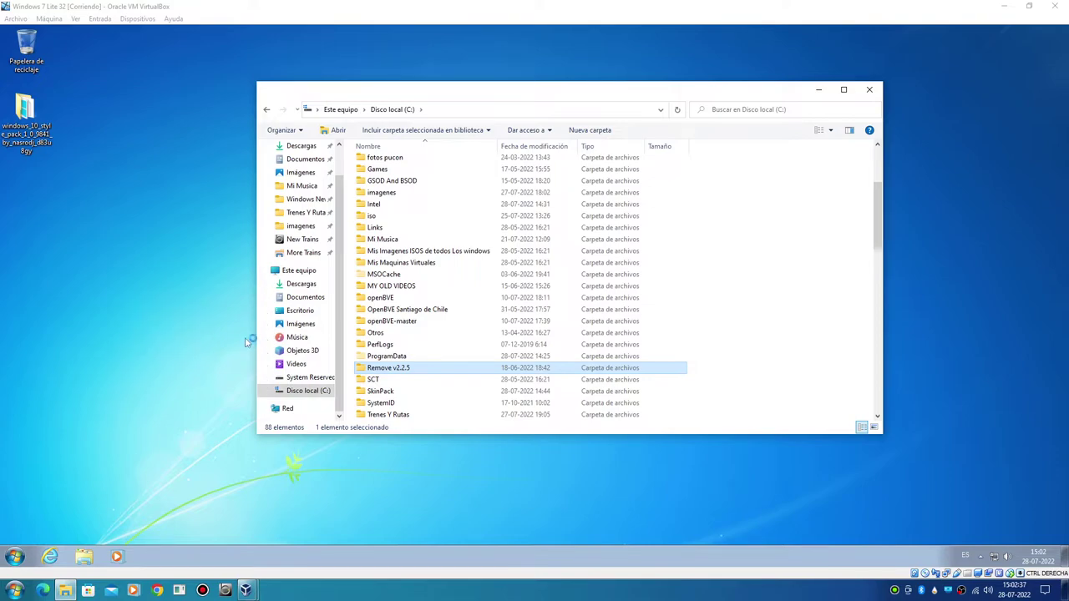
Open the Trenes Y Rutas folder on the host's C: drive and look through its folders and files.
scroll(421, 317, "down", 3)
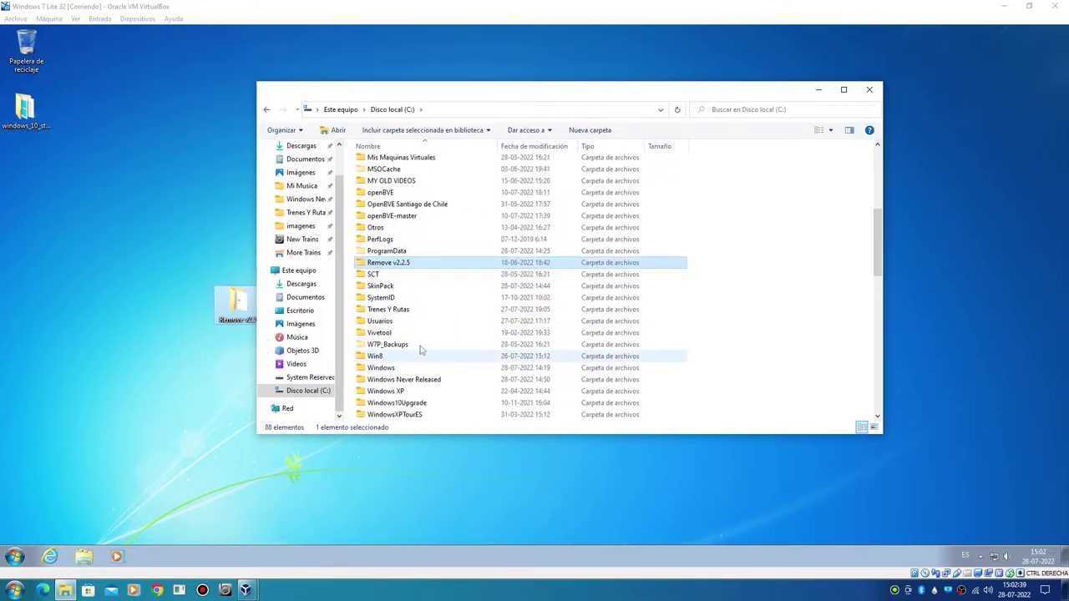
double_click(388, 311)
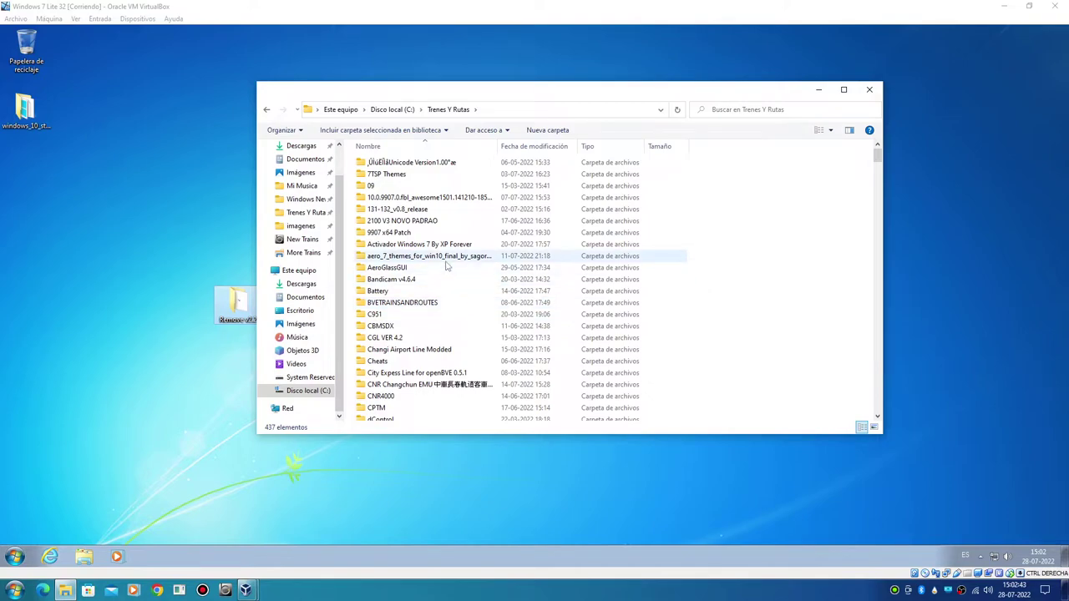
scroll(447, 265, "down", 3)
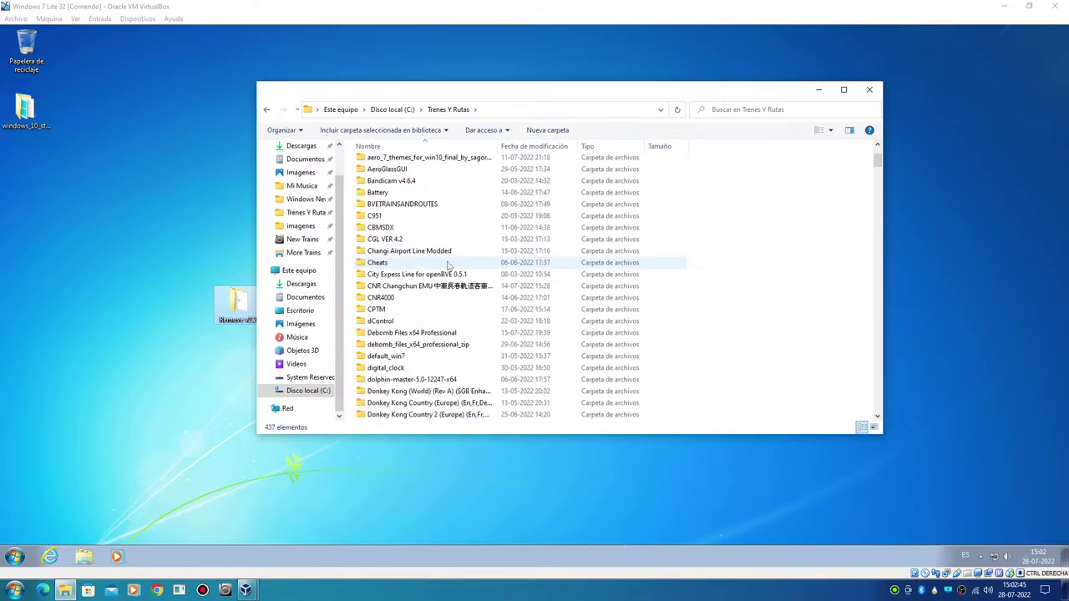
scroll(447, 265, "down", 8)
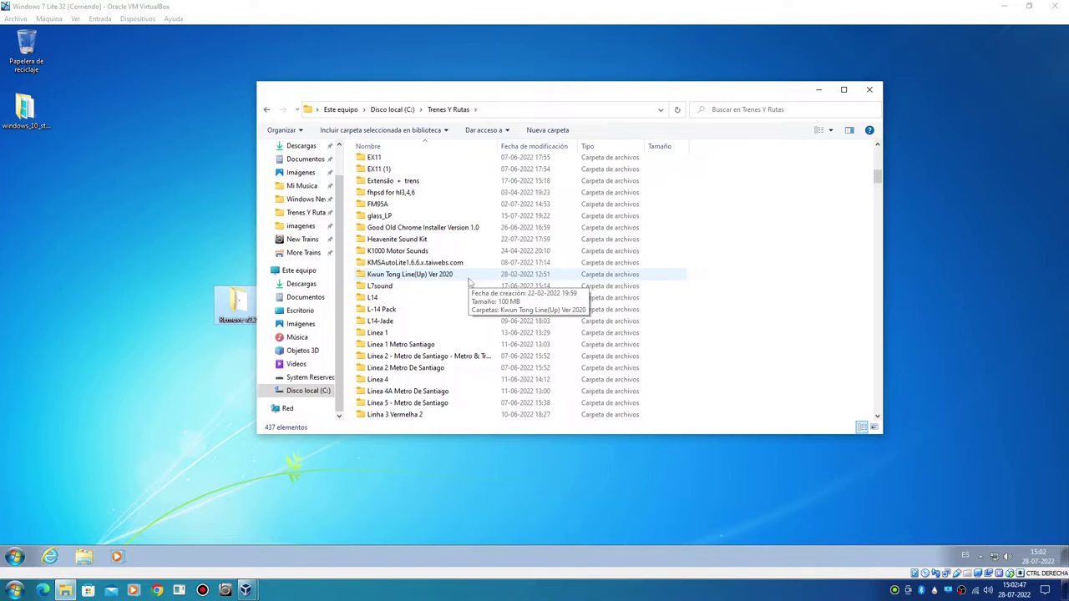
scroll(471, 284, "down", 15)
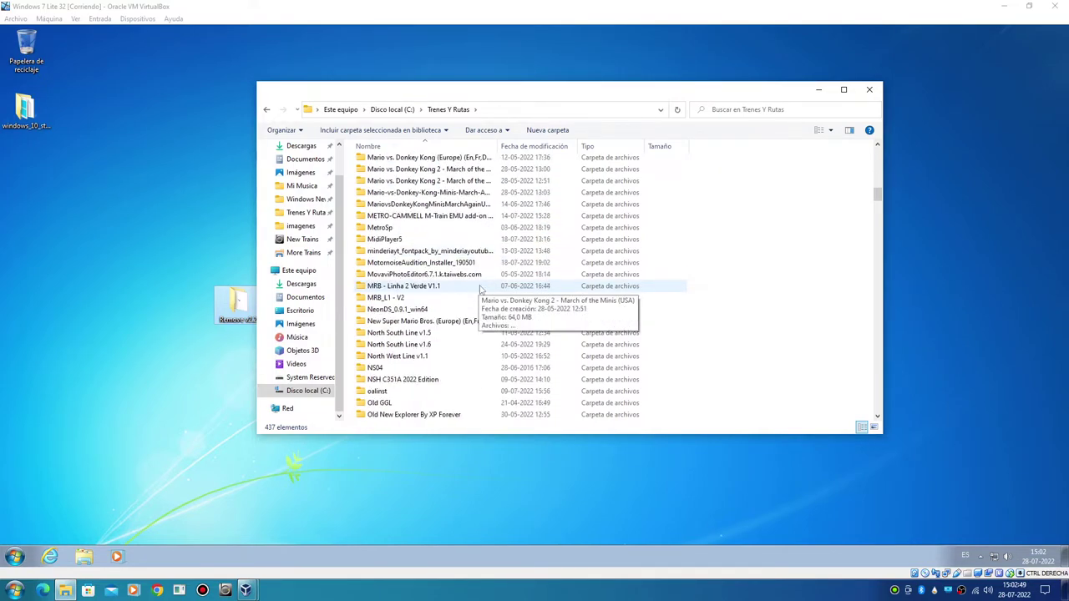
scroll(484, 292, "down", 2)
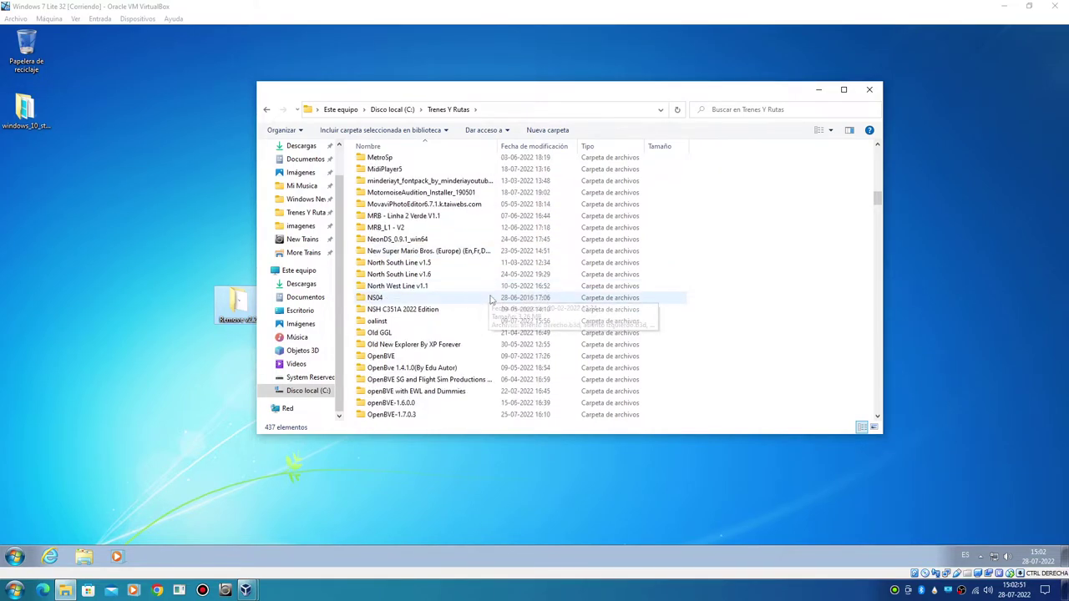
left_click(412, 193)
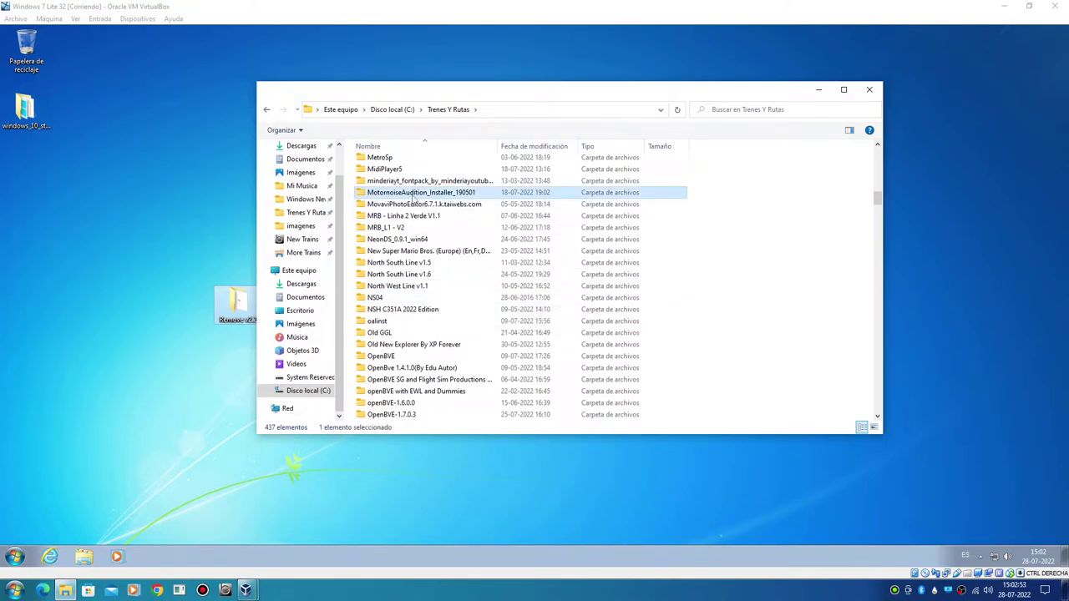
scroll(451, 251, "down", 2)
left_click(473, 320)
key("Up")
key("Up")
key("Up")
key("Up")
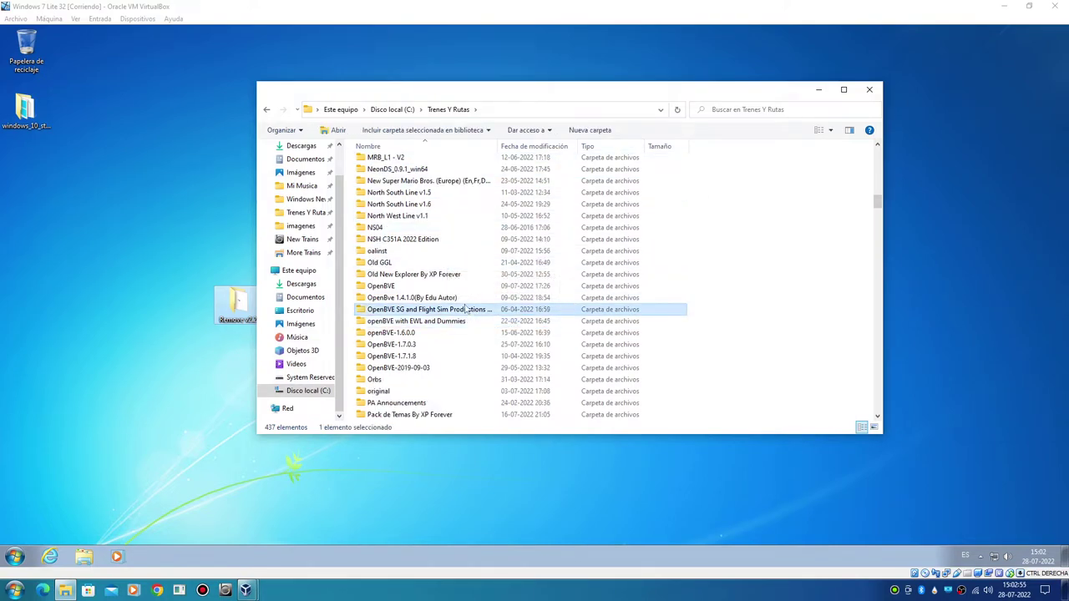
scroll(451, 293, "down", 5)
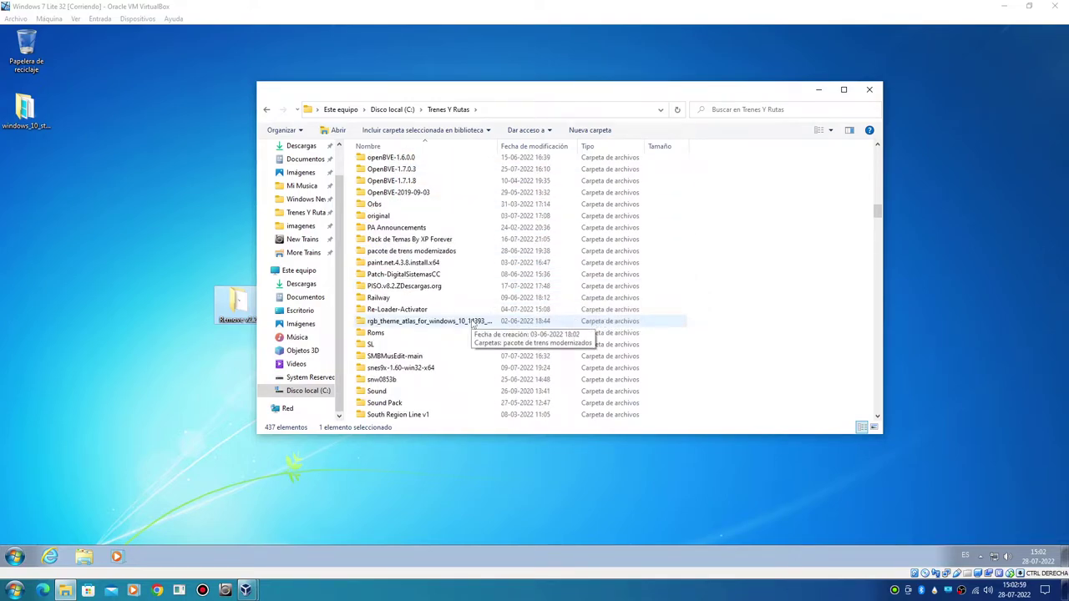
scroll(472, 322, "down", 7)
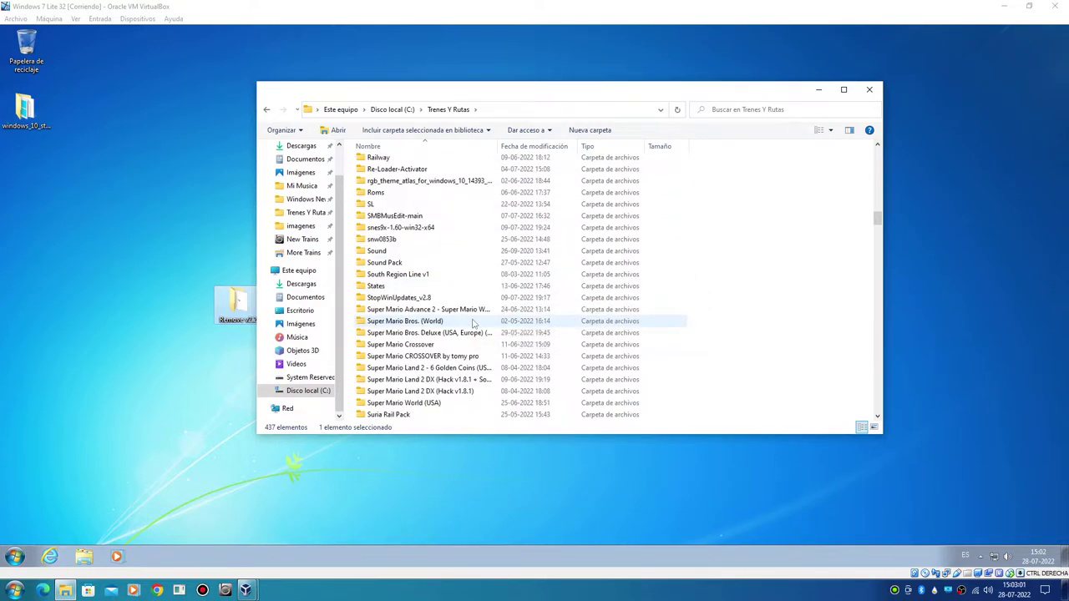
scroll(476, 324, "down", 5)
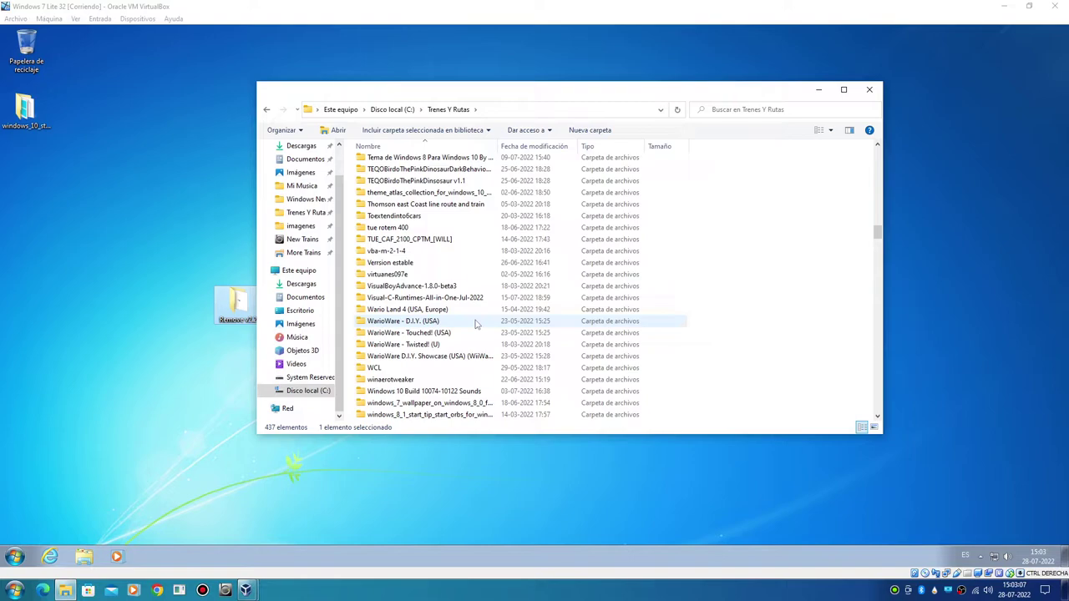
scroll(474, 324, "down", 2)
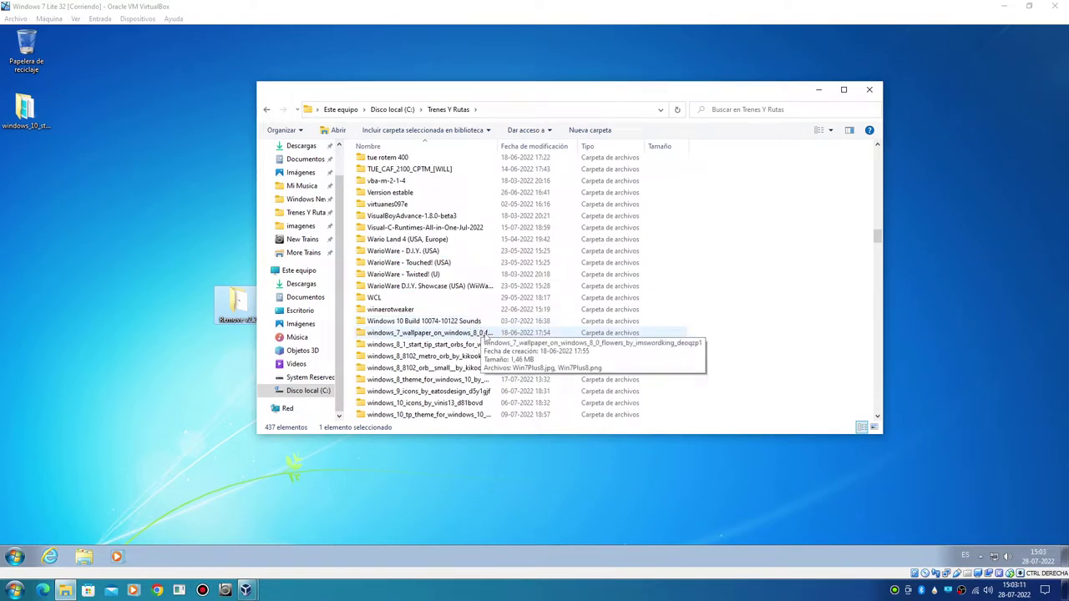
scroll(484, 338, "down", 1)
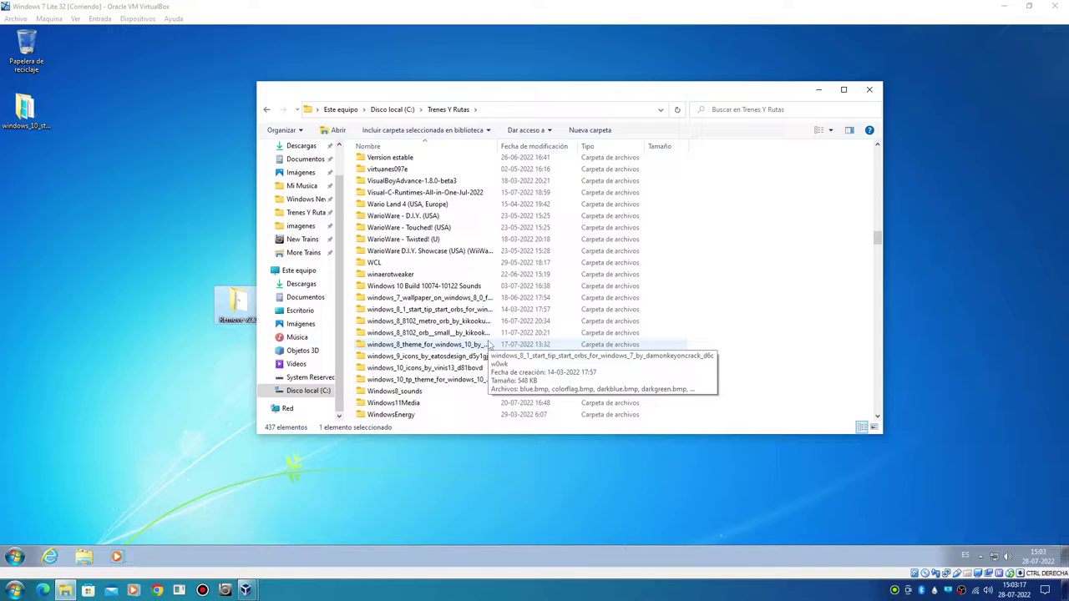
scroll(489, 344, "down", 2)
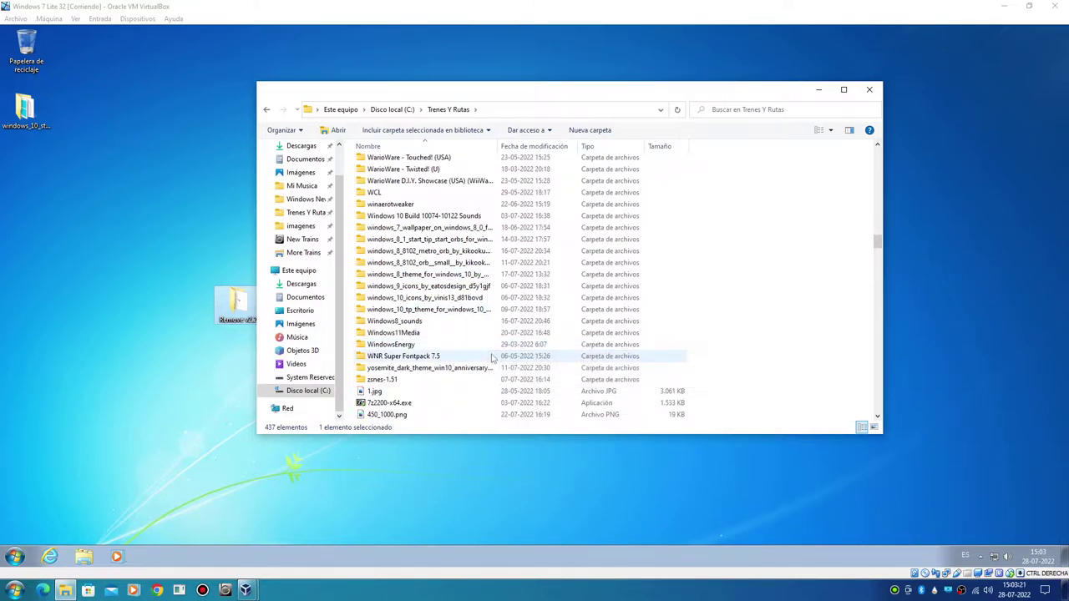
scroll(492, 357, "down", 5)
scroll(495, 365, "down", 15)
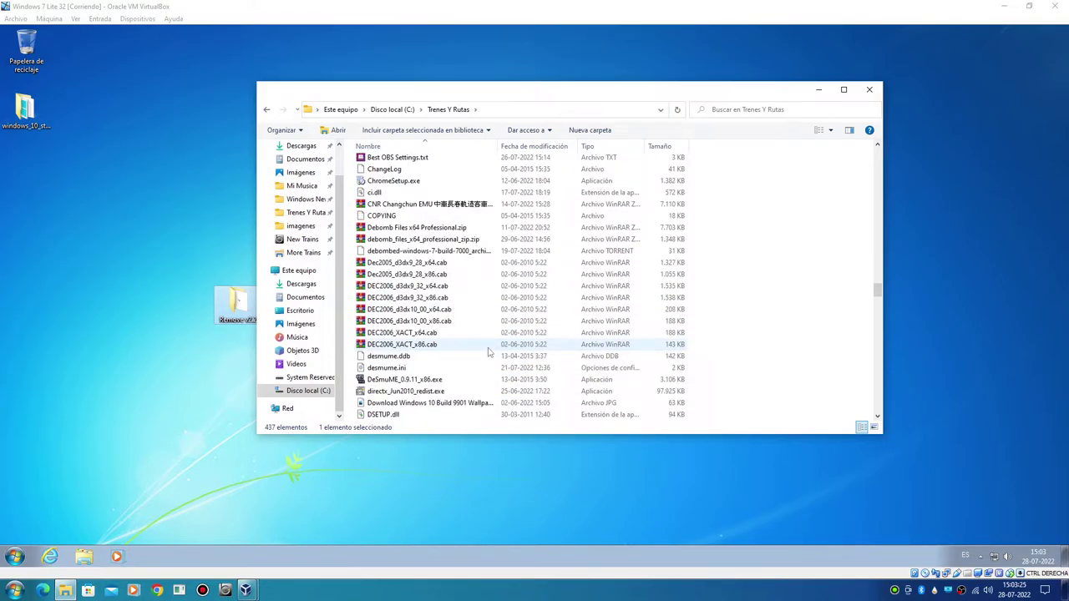
scroll(489, 353, "down", 12)
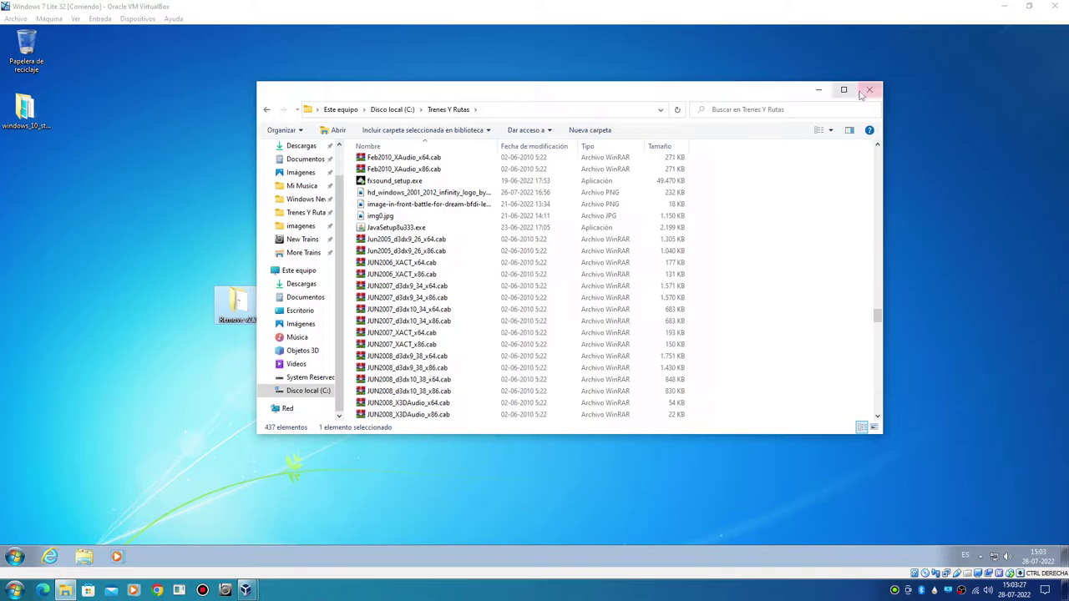
Run Remove v2.2.5 from its folder on the virtual machine's desktop with permission to make changes, and close the open folder windows.
left_click(869, 90)
double_click(239, 308)
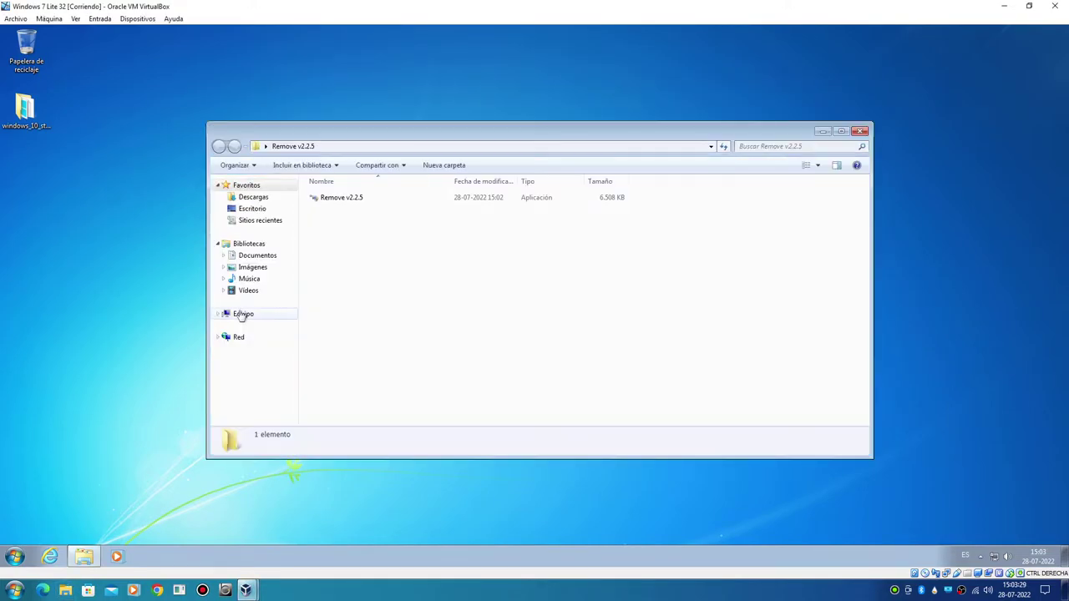
double_click(315, 201)
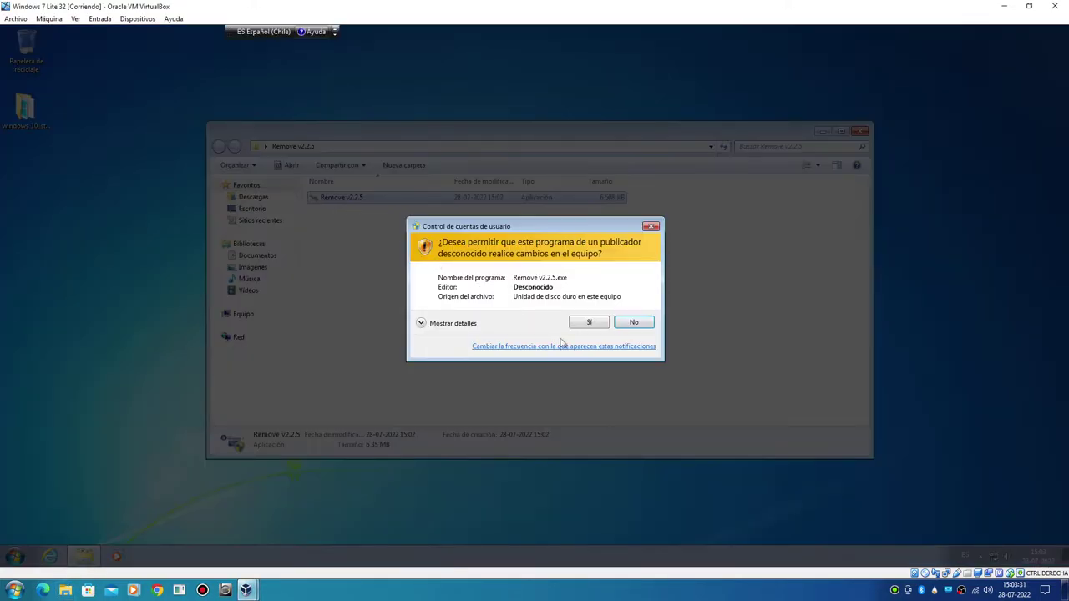
left_click(587, 324)
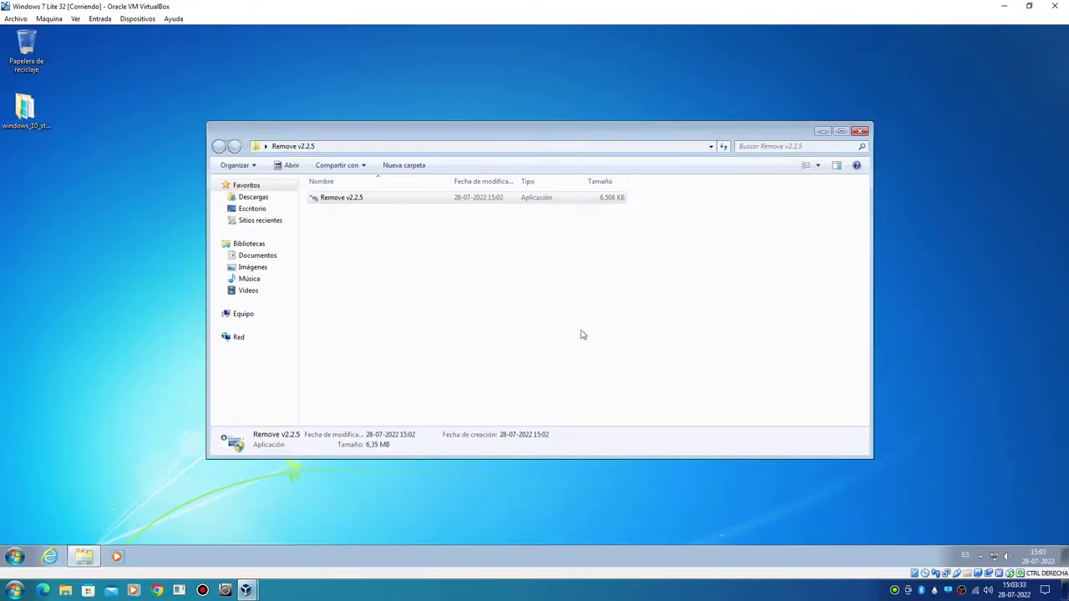
left_click(860, 131)
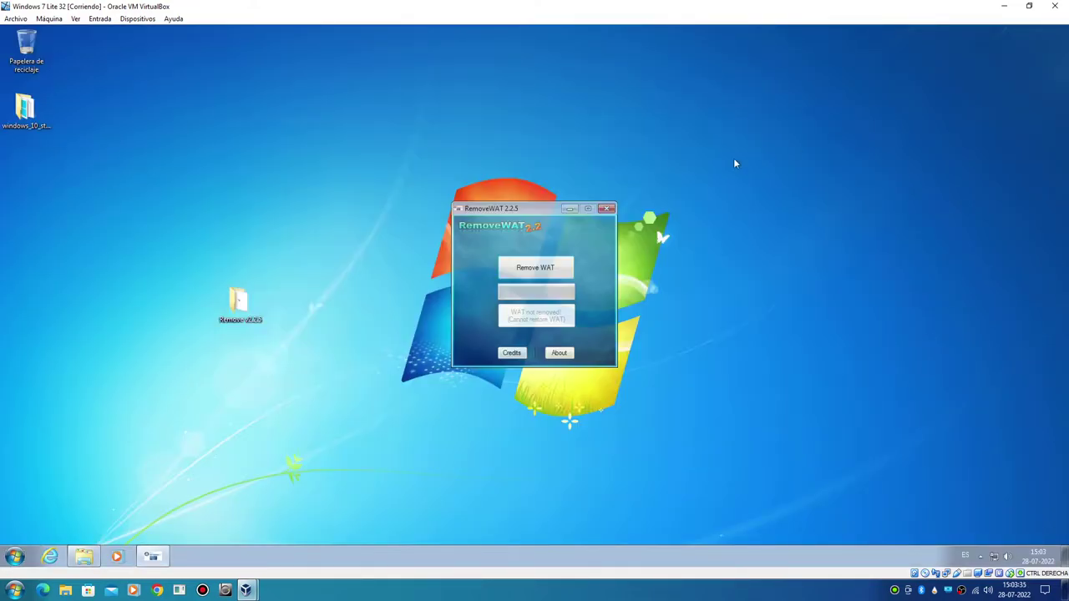
Remove WAT with RemoveWAT 2.2.5 and restart the virtual machine to complete the installation.
left_click(551, 269)
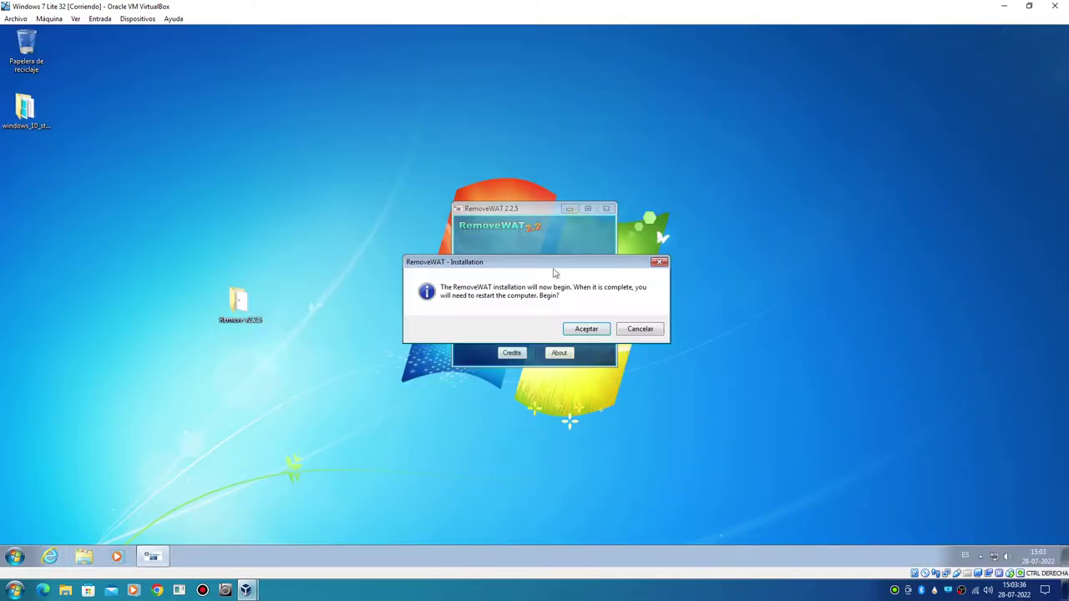
left_click(585, 328)
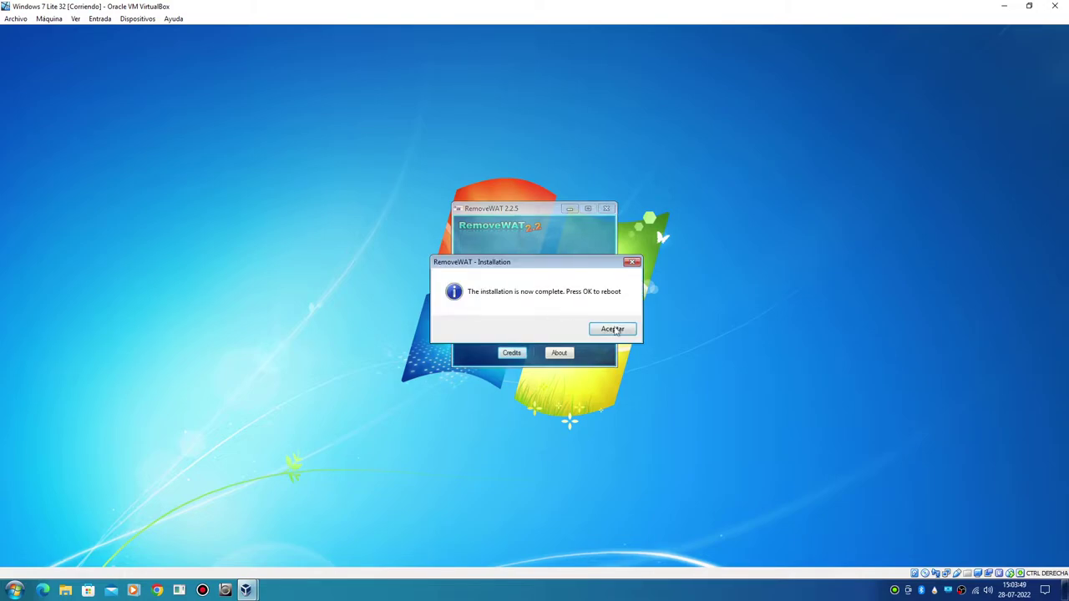
left_click(613, 329)
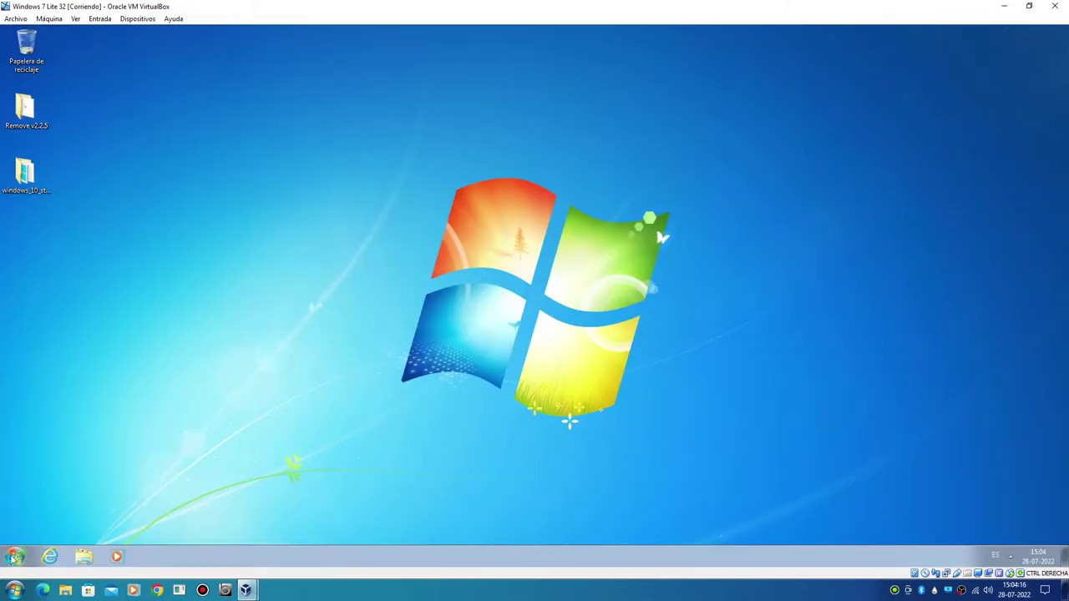
Open the virtual machine's system properties to check the Windows edition and system details.
left_click(15, 556)
right_click(176, 424)
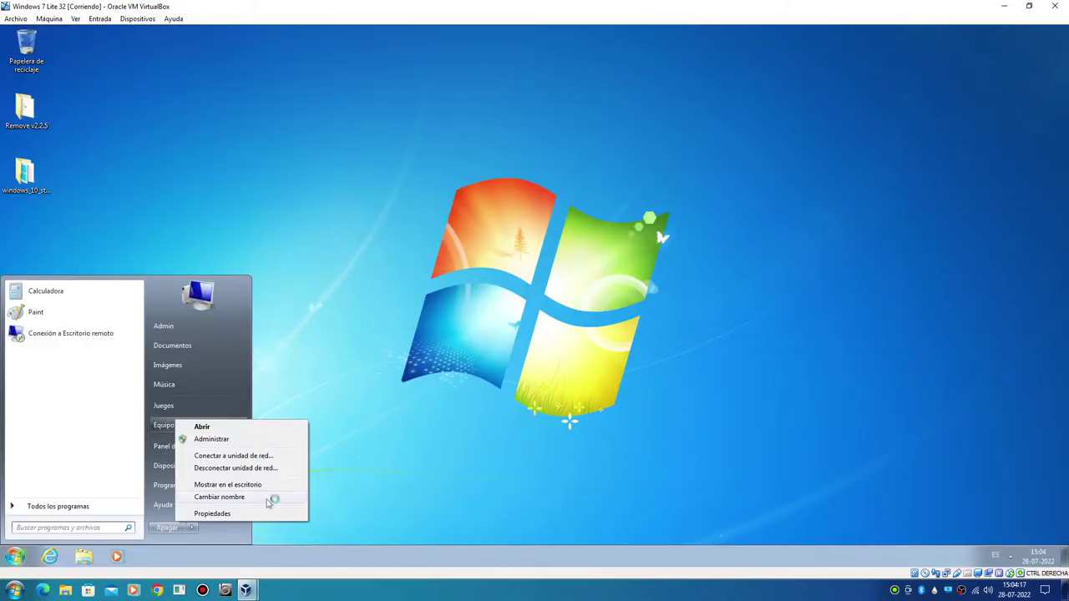
left_click(256, 512)
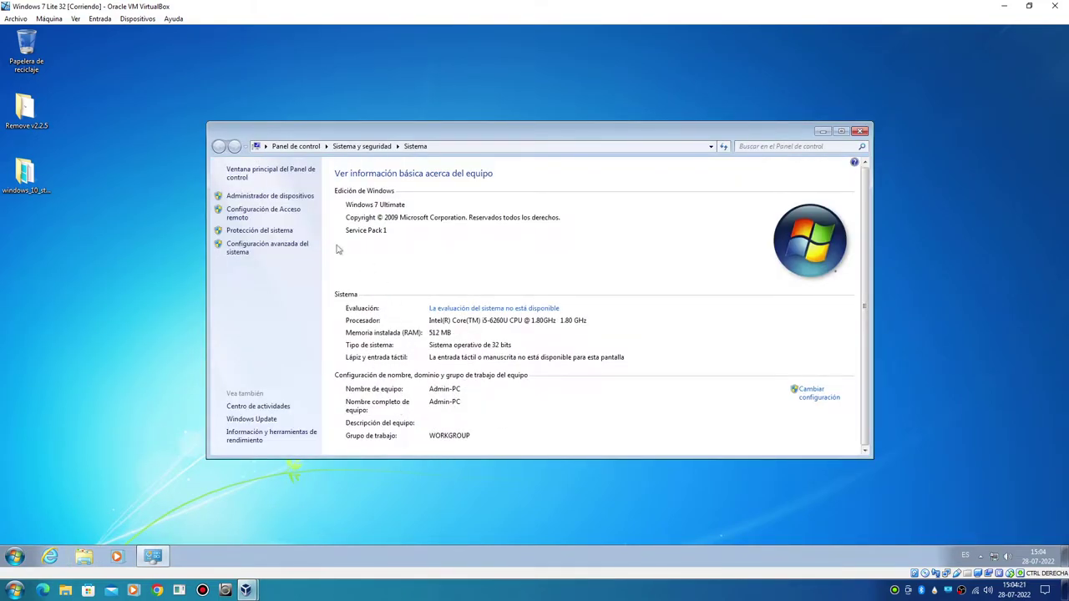
Set the virtual machine's User Account Control notifications to never notify (No notificarme nunca) and authorize the change.
left_click(236, 170)
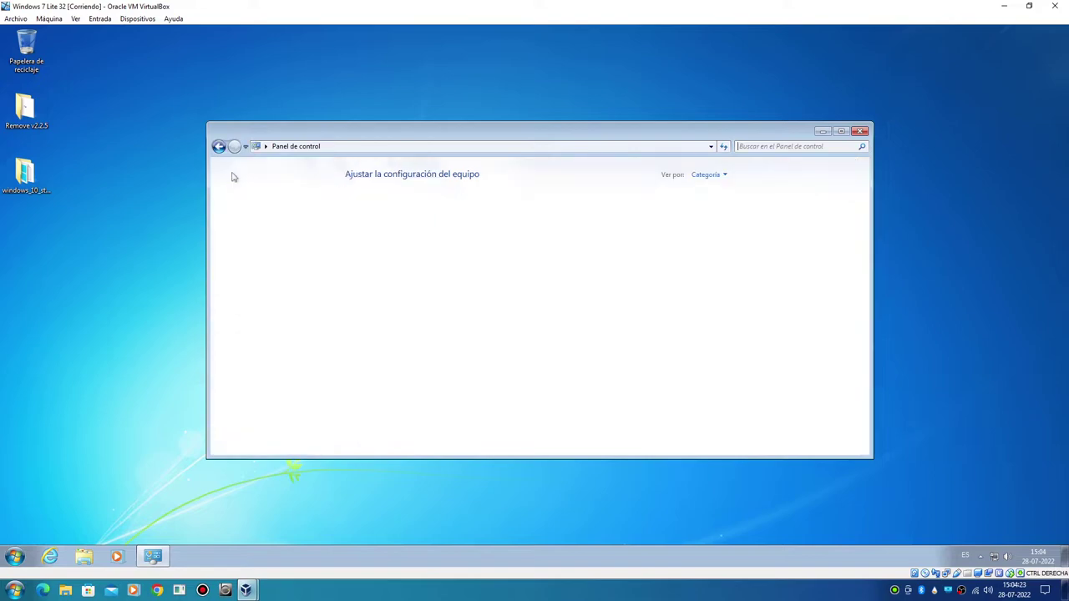
left_click(638, 205)
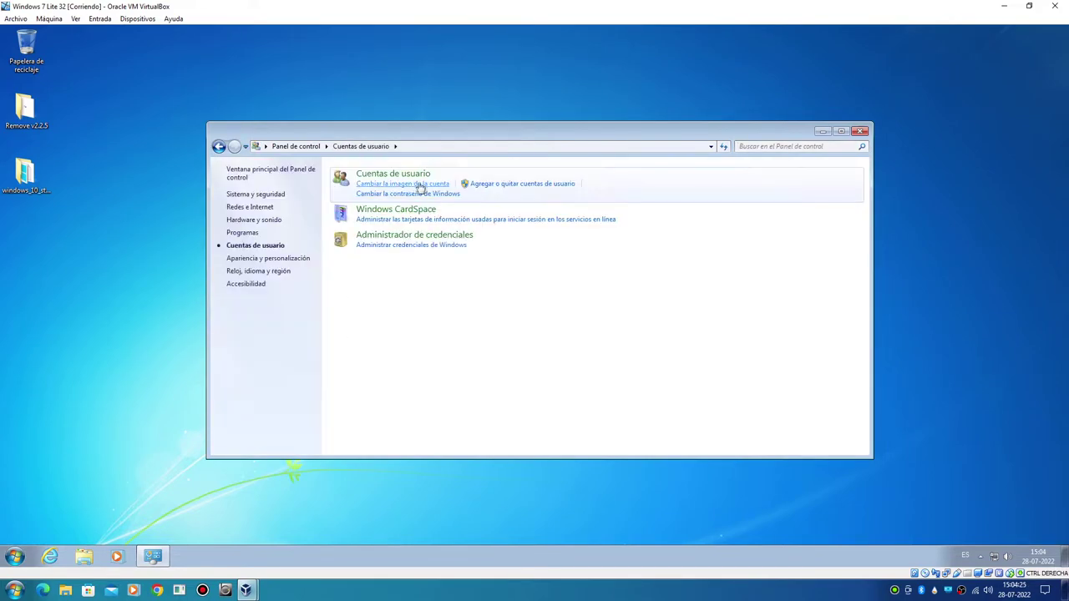
left_click(385, 177)
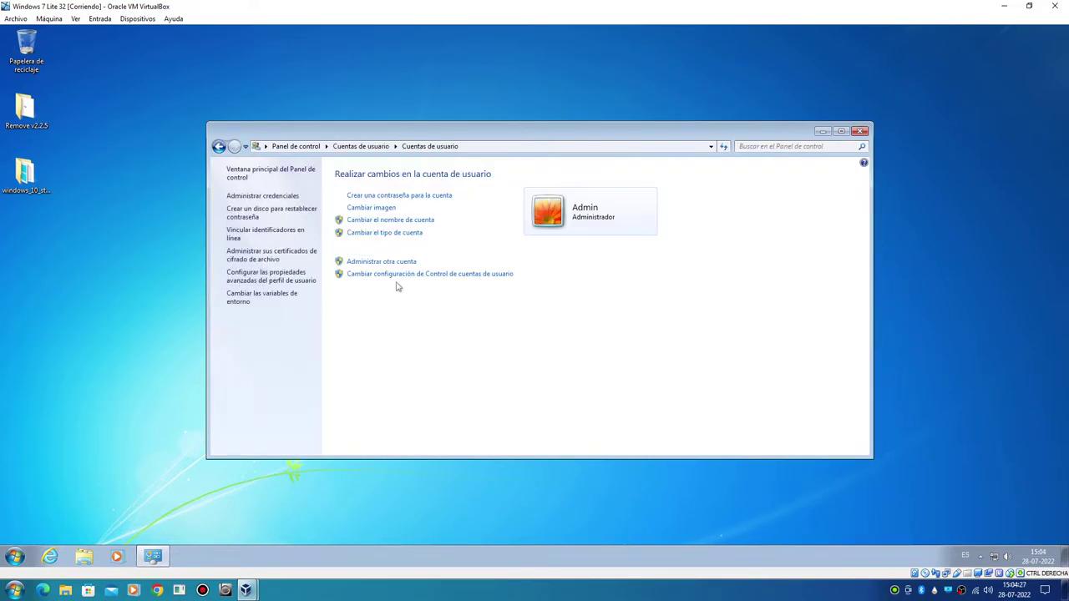
left_click(391, 274)
left_click_drag(406, 261, 405, 332)
left_click(623, 412)
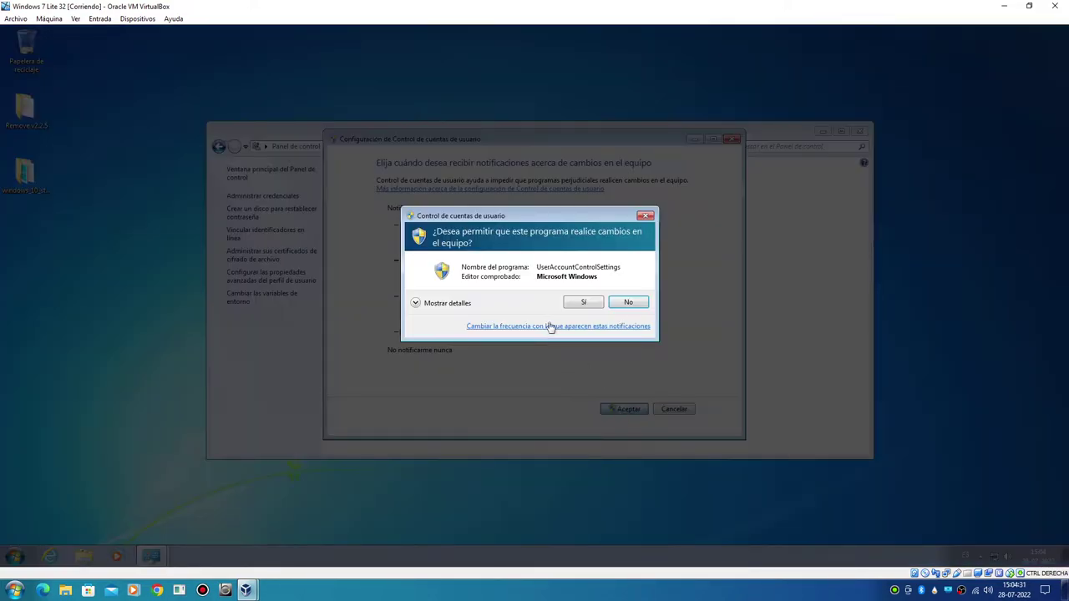
left_click(582, 305)
Show the Control Panel items as large icons (Iconos grandes) and open Windows Update.
left_click(708, 175)
left_click(712, 210)
scroll(551, 309, "down", 1)
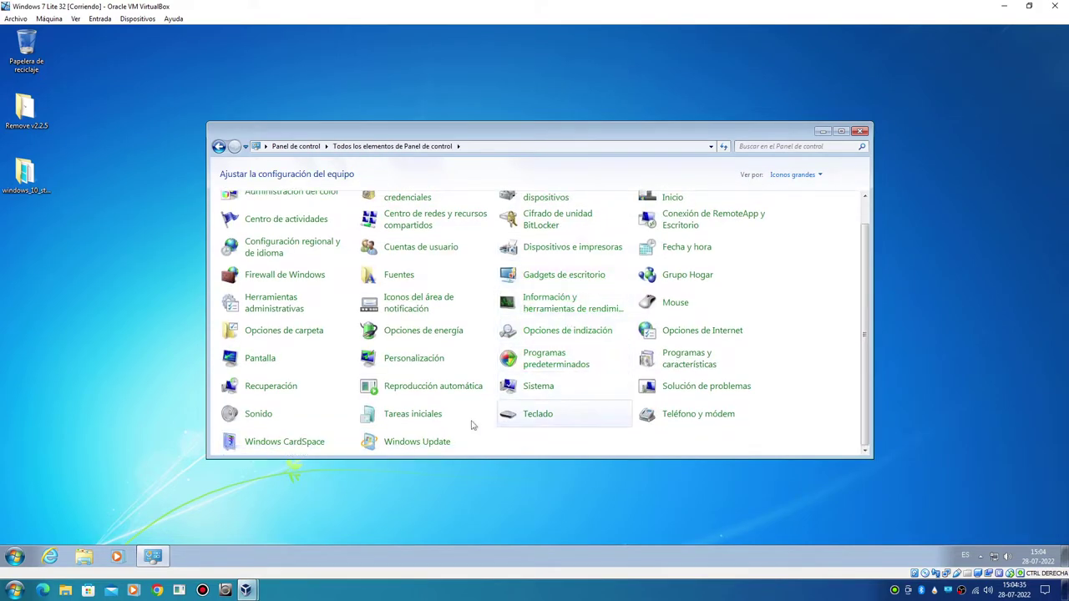
left_click(417, 442)
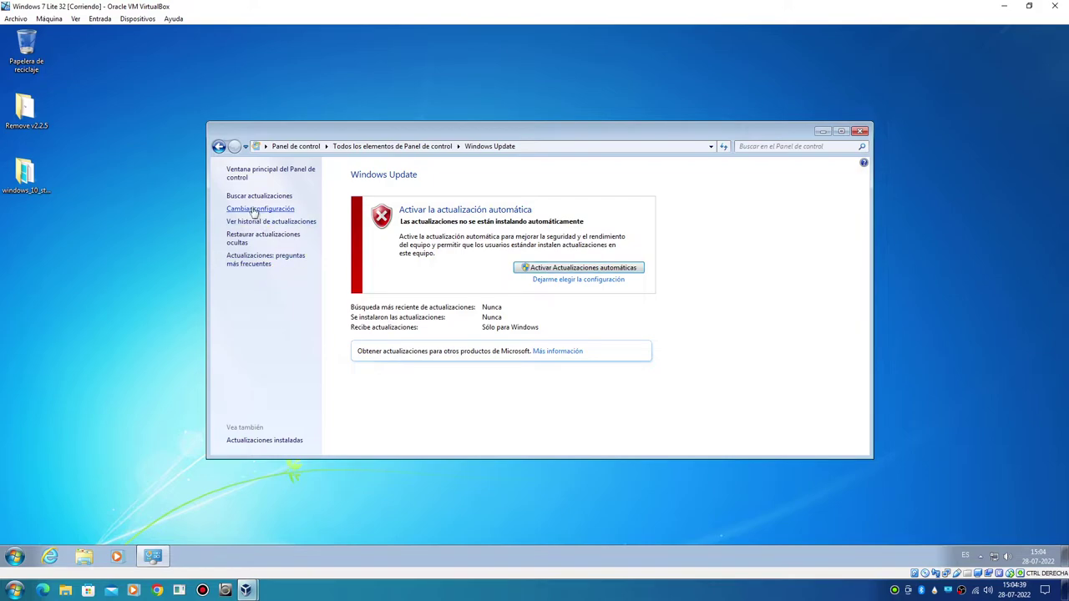
Set important updates to "No buscar actualizaciones (no recomendado)", disallow update installation by all users, save the settings, and close Windows Update.
left_click(250, 208)
left_click(427, 252)
left_click(448, 297)
left_click(443, 346)
left_click(628, 444)
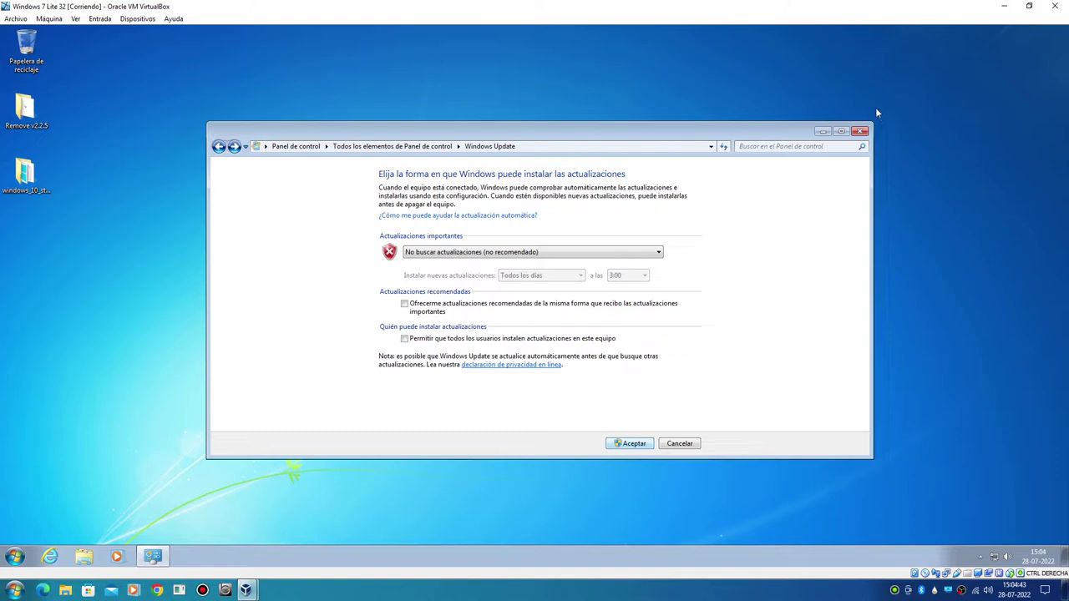
left_click(859, 131)
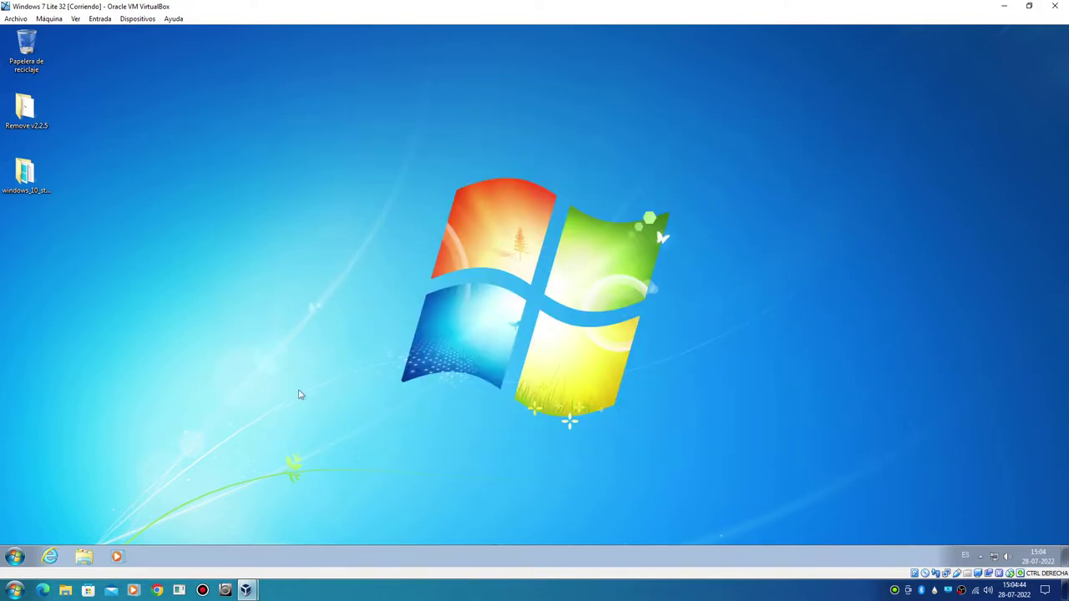
Copy ChromeSetup.exe from the host's Trenes Y Rutas folder to the virtual machine's desktop and place it below the style pack folder.
right_click(65, 589)
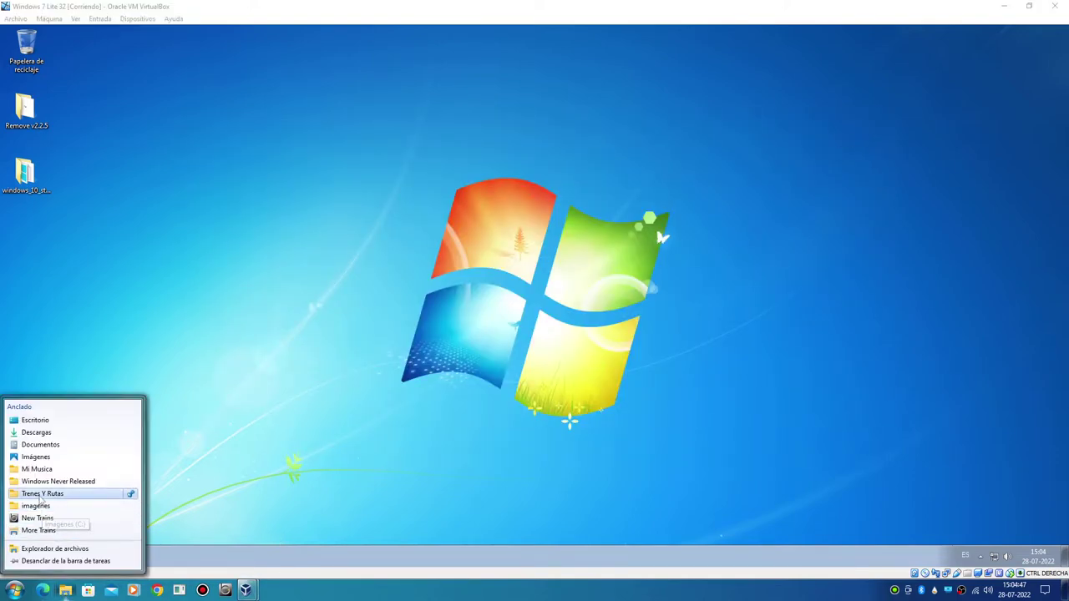
left_click(351, 404)
left_click_drag(878, 155, 881, 290)
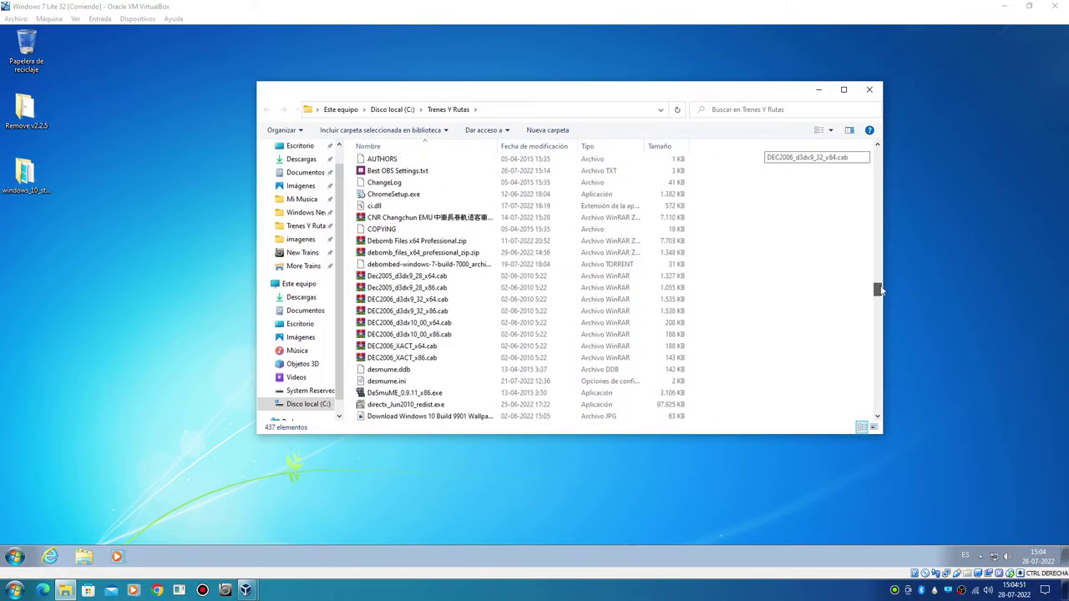
left_click(397, 195)
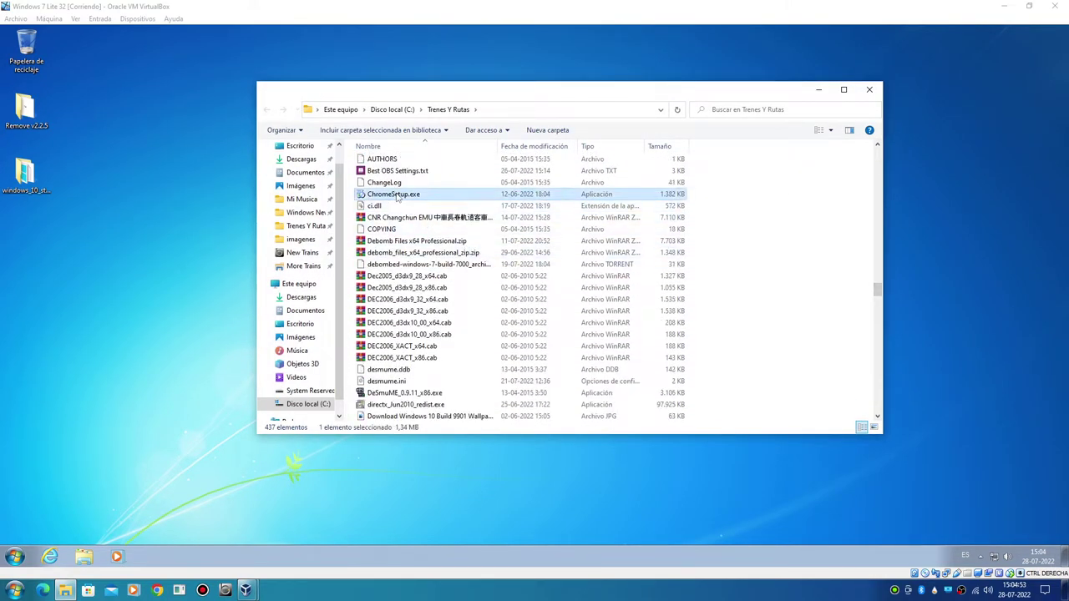
left_click_drag(397, 194, 190, 264)
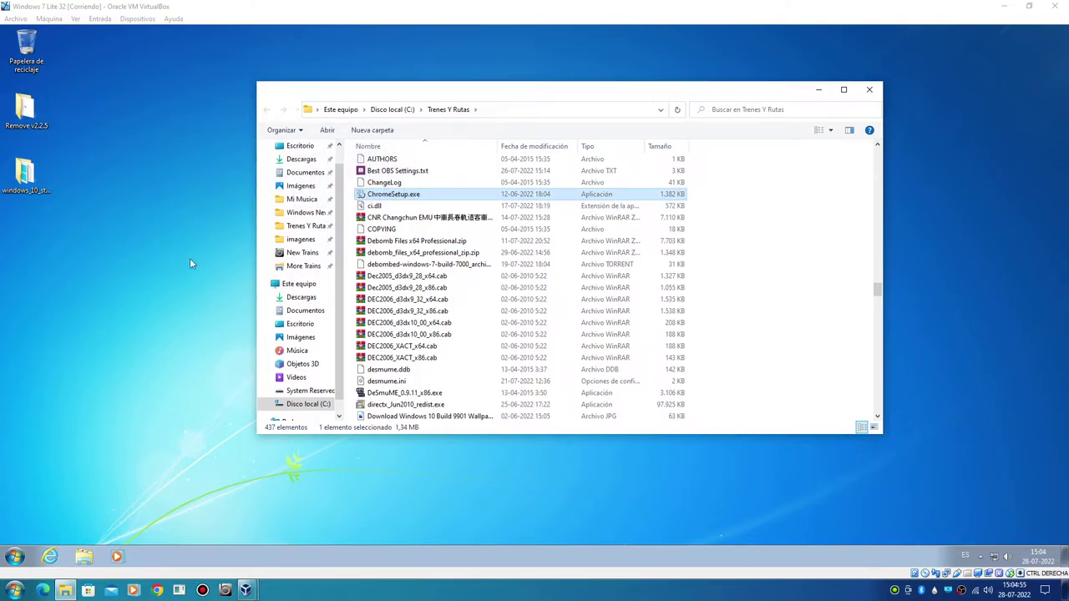
left_click(818, 90)
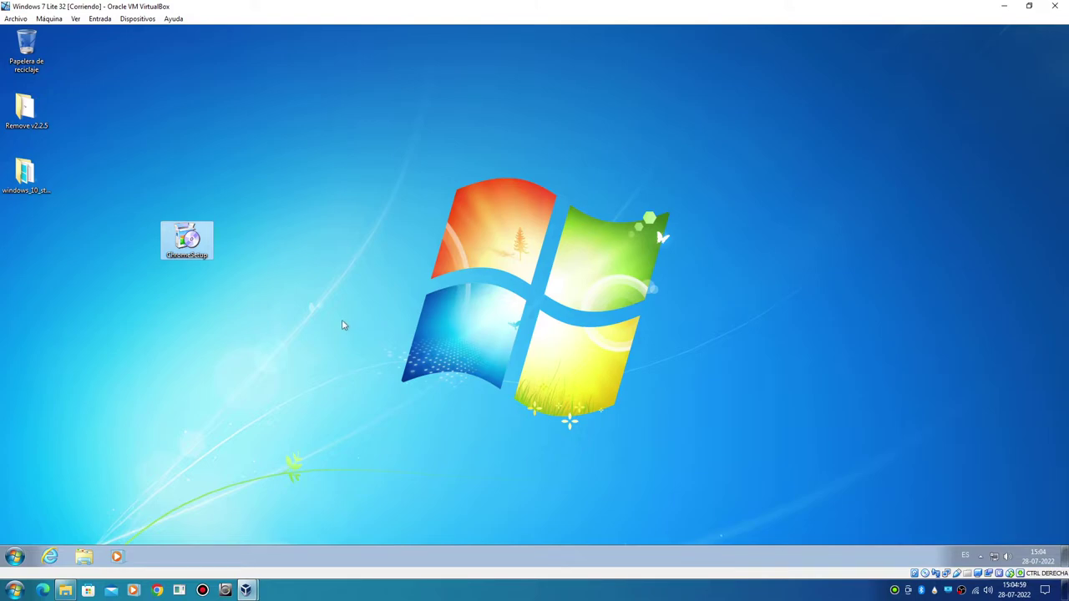
left_click_drag(105, 268, 24, 236)
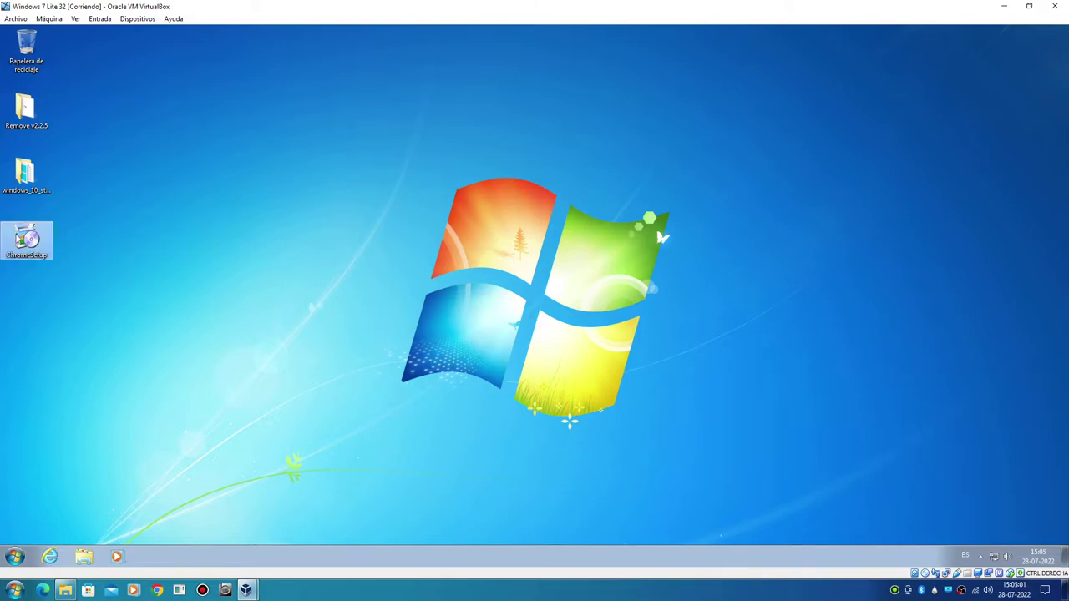
Try to install Google Chrome in the virtual machine with ChromeSetup, and cancel the installation.
double_click(27, 240)
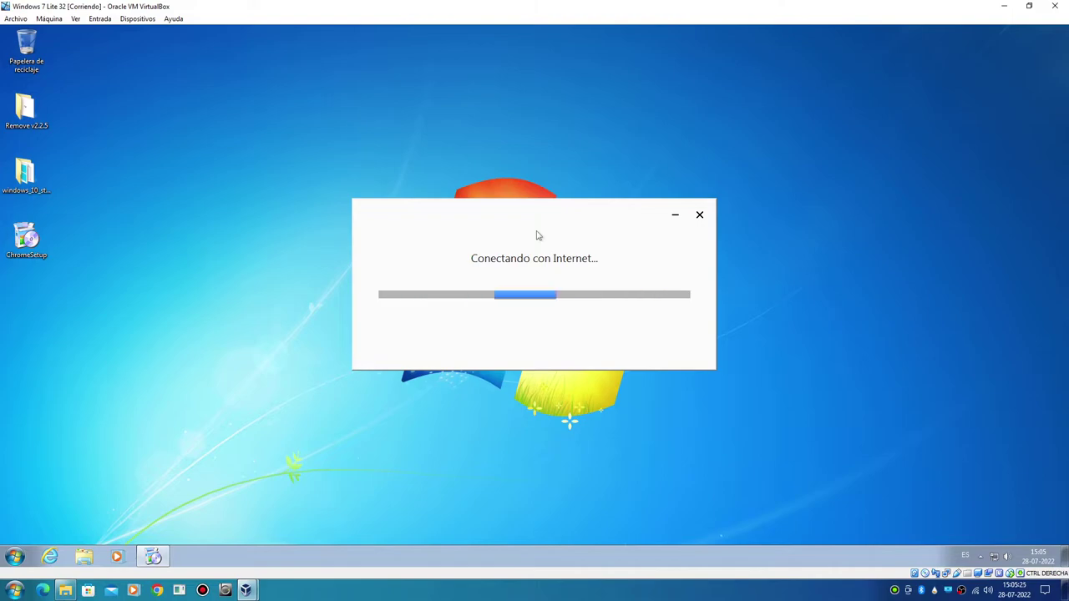
left_click(1013, 556)
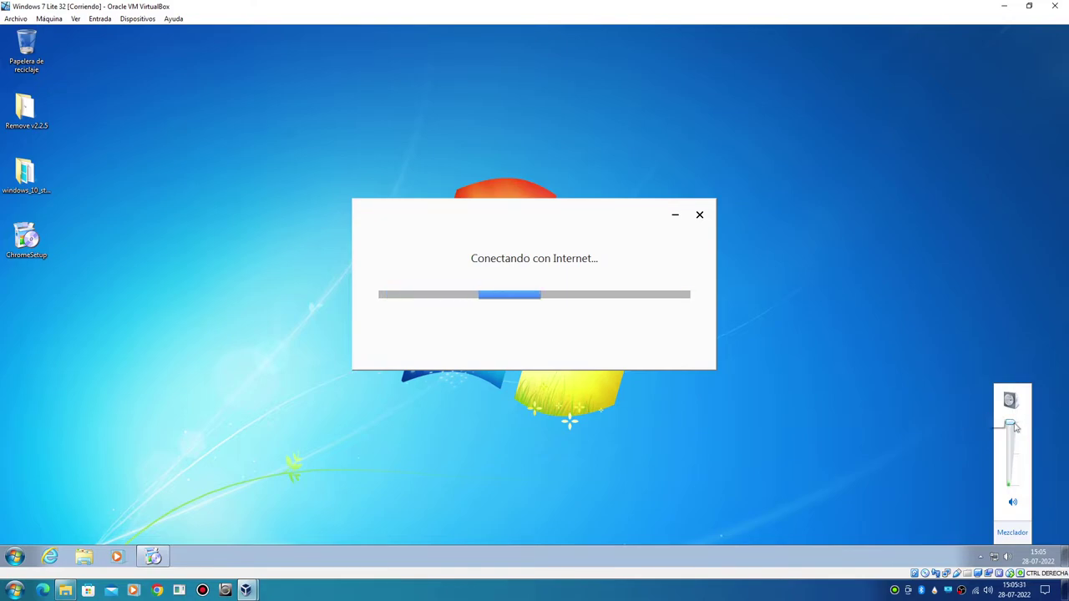
left_click(700, 214)
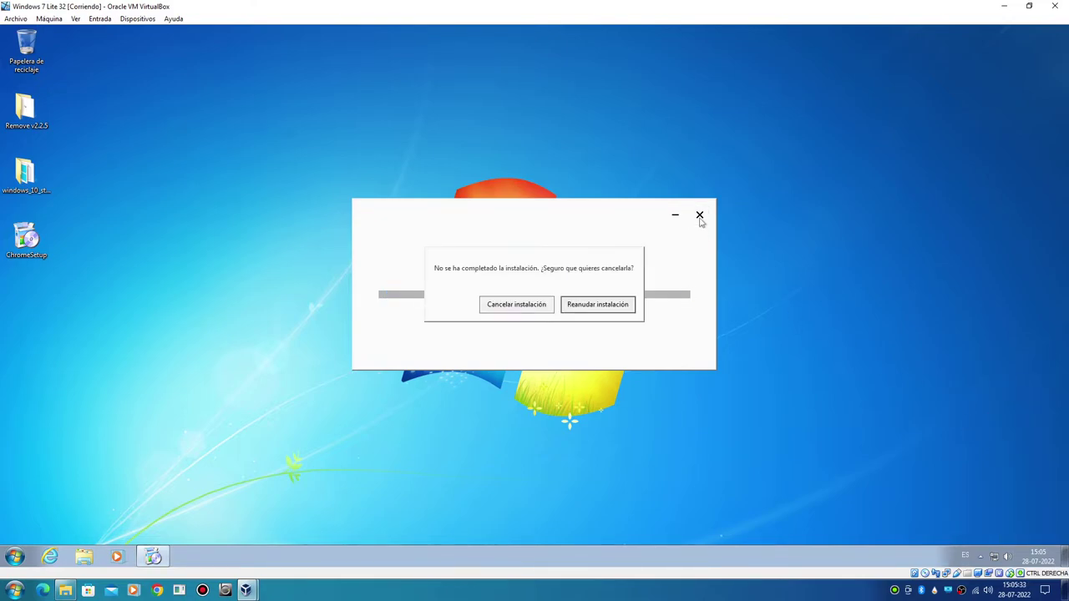
left_click(516, 305)
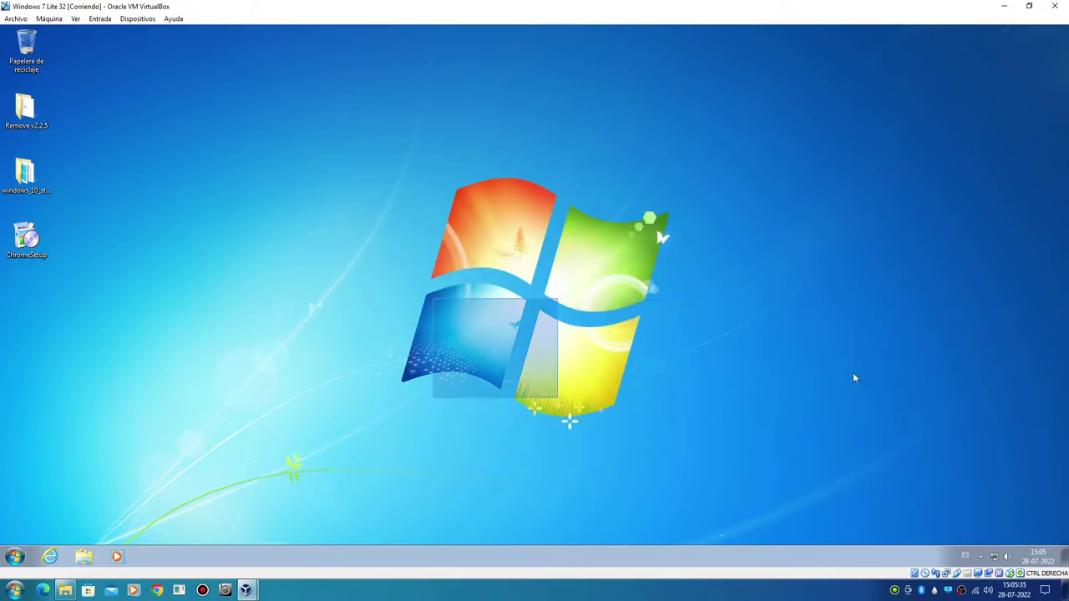
left_click(13, 555)
left_click(12, 555)
left_click(158, 590)
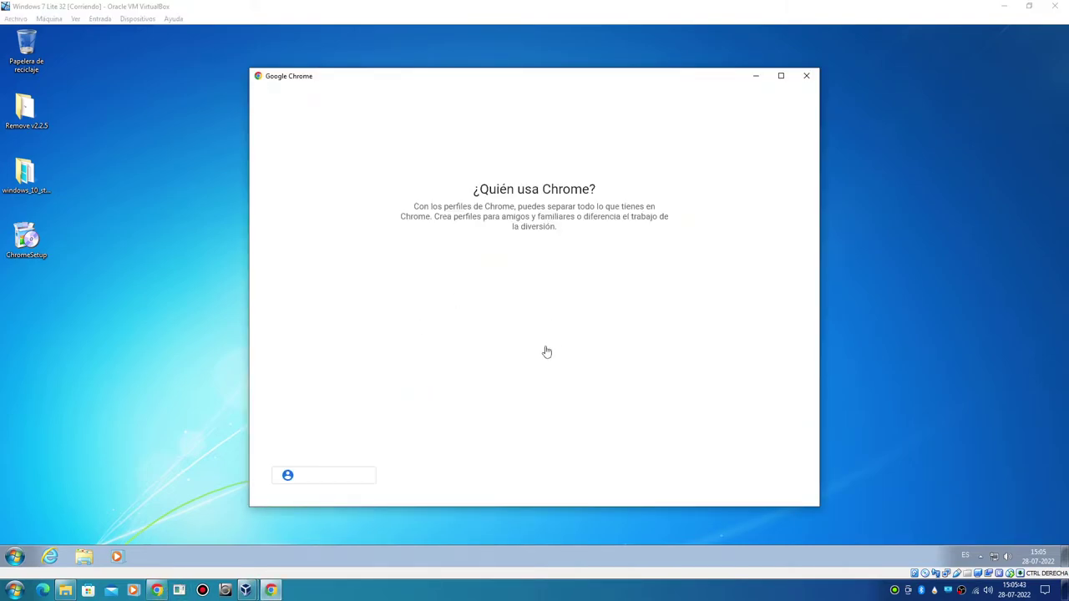
left_click(534, 339)
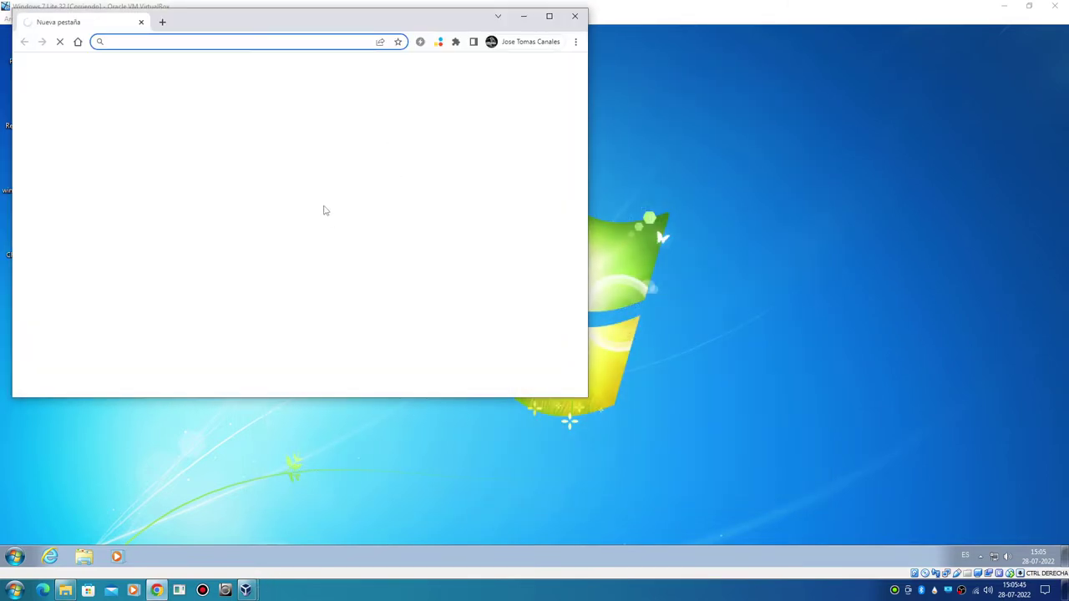
left_click_drag(265, 24, 492, 96)
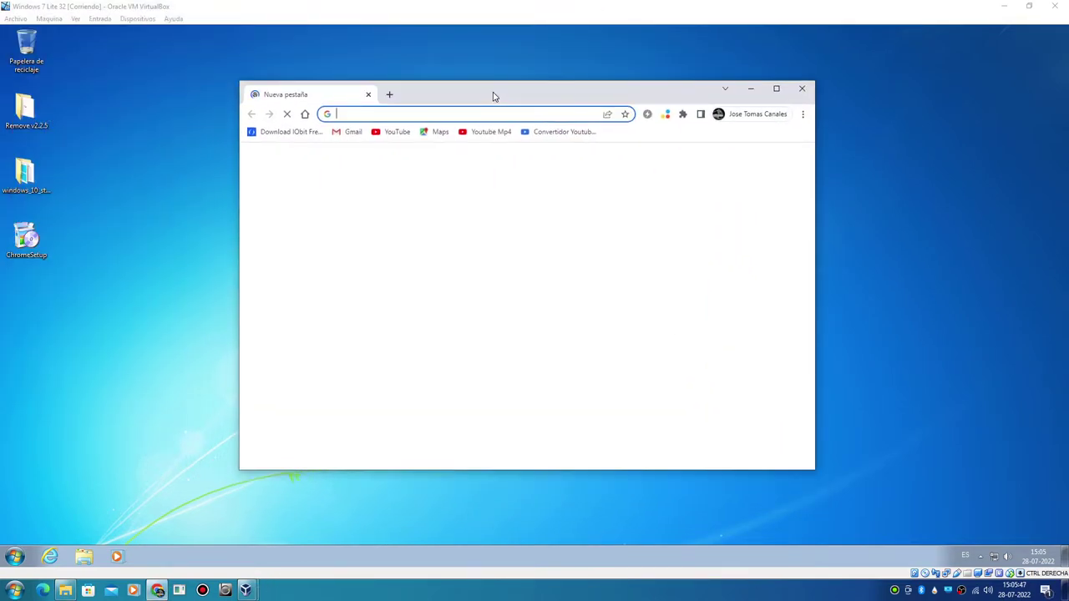
left_click(465, 318)
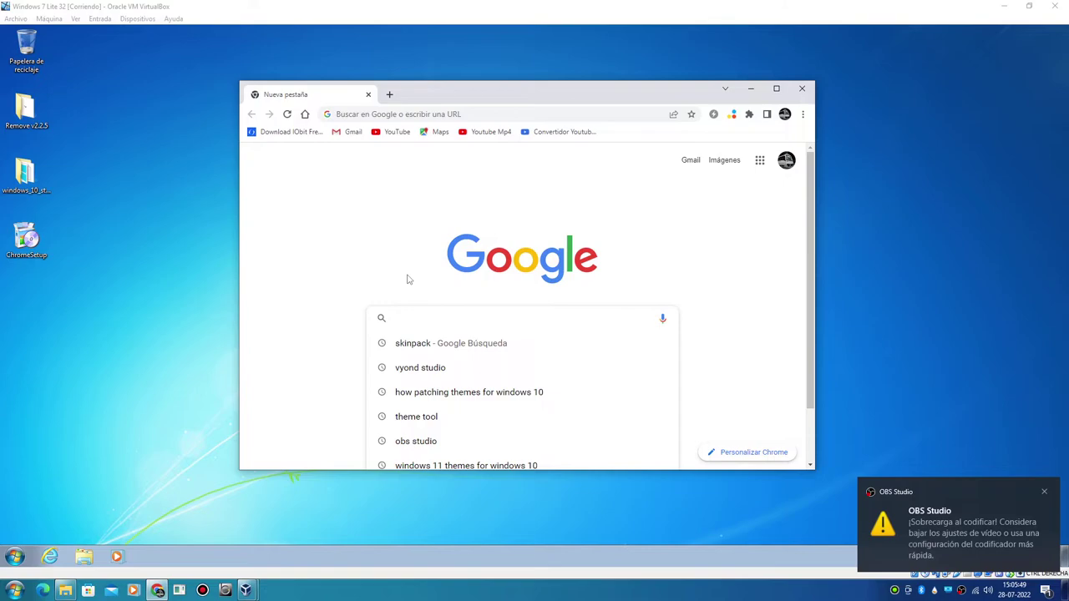
left_click(801, 89)
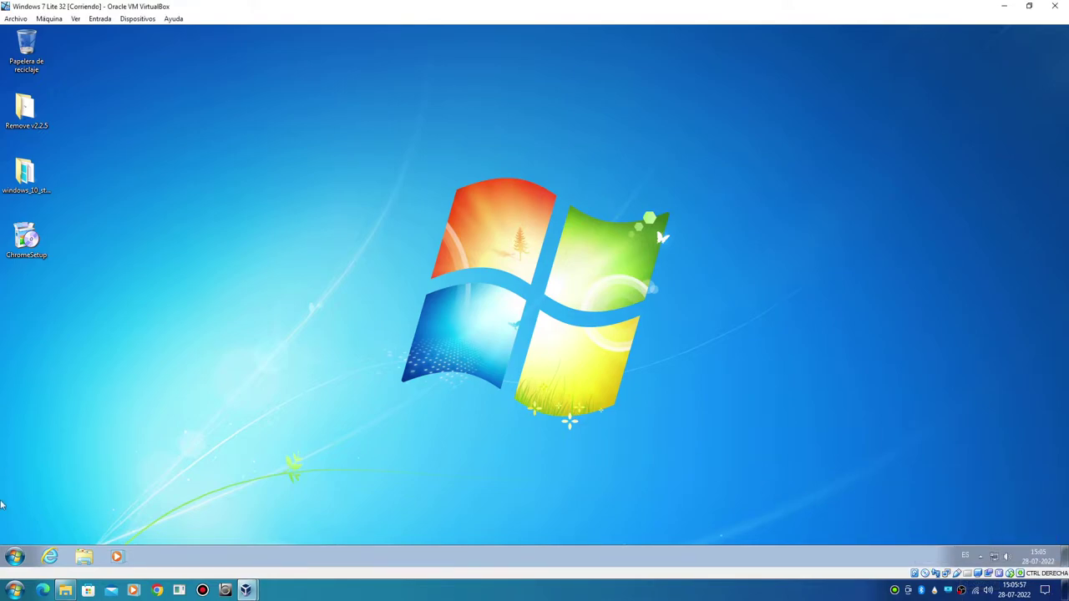
Shut down the Windows 7 Lite 32 virtual machine and close the VirtualBox manager.
left_click(14, 555)
left_click(166, 526)
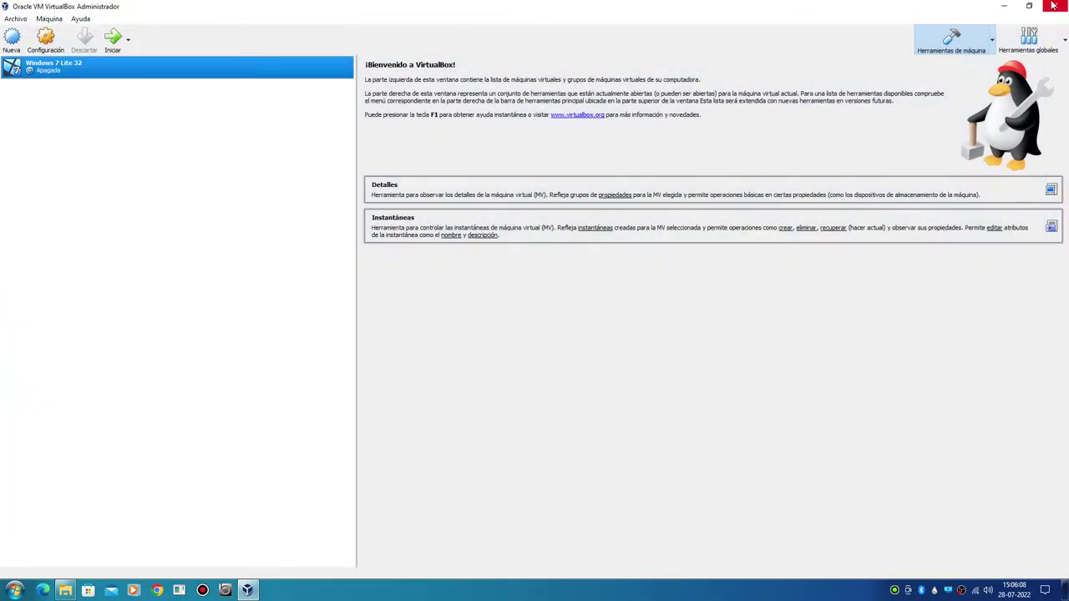
left_click(1053, 6)
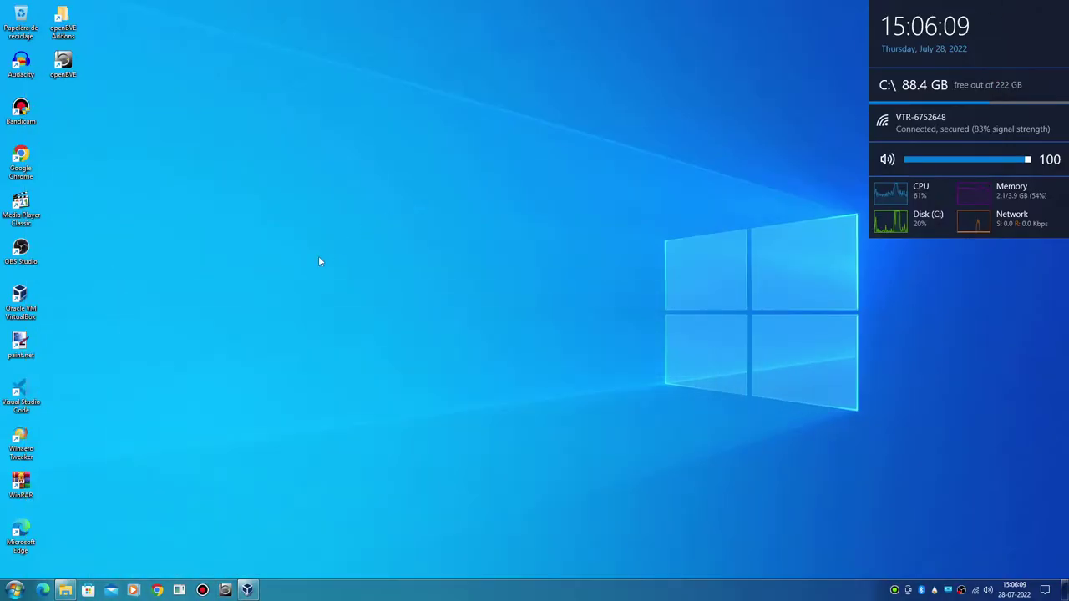
Open Google Chrome on the host and search Google for "uxtheme patcher windows 7".
left_click(158, 590)
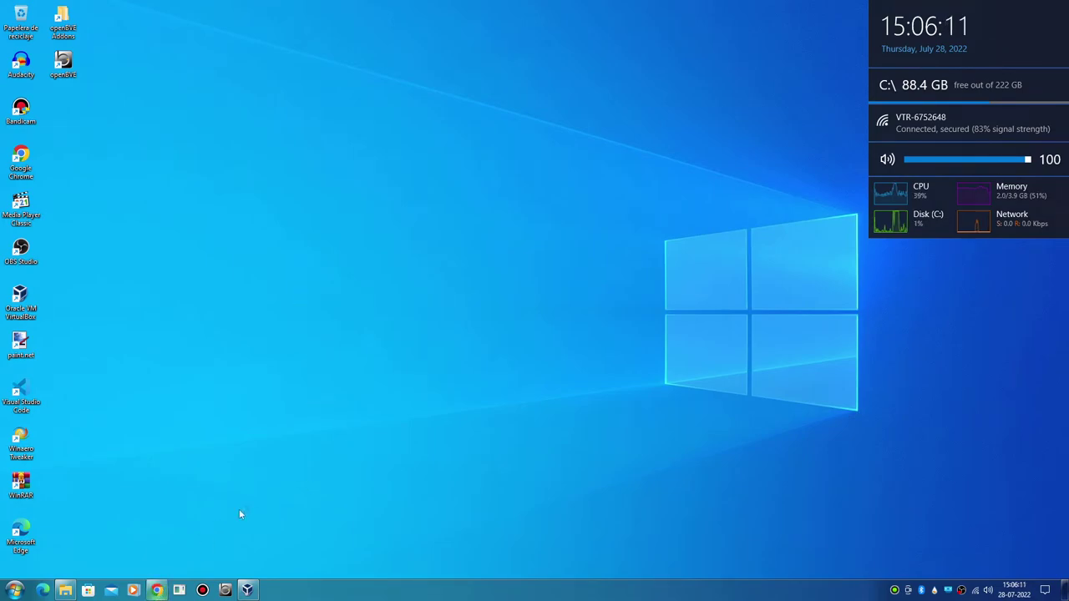
left_click(555, 357)
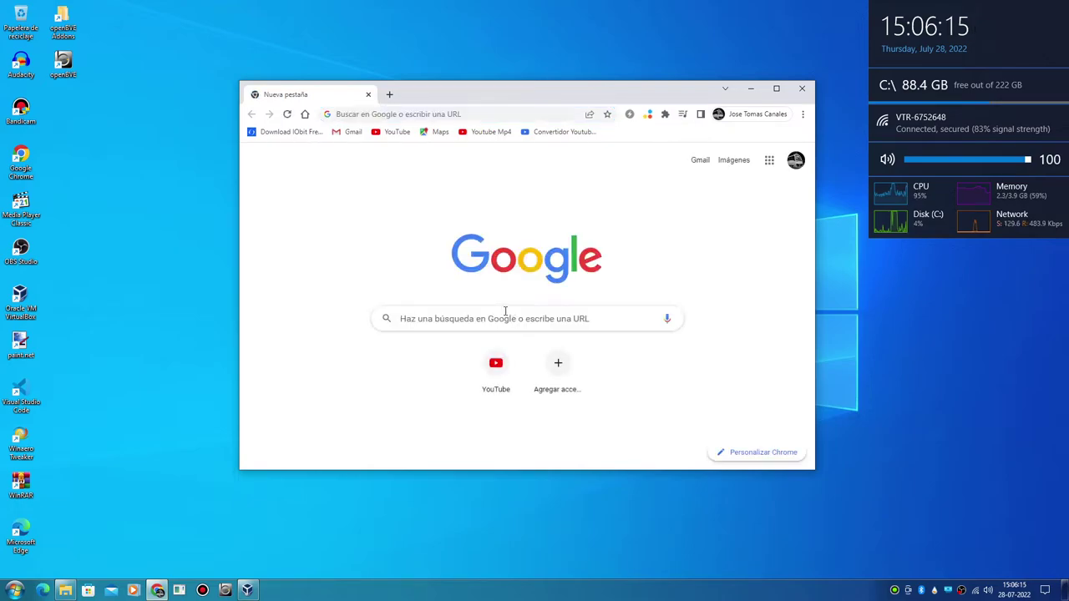
left_click(504, 316)
type("th")
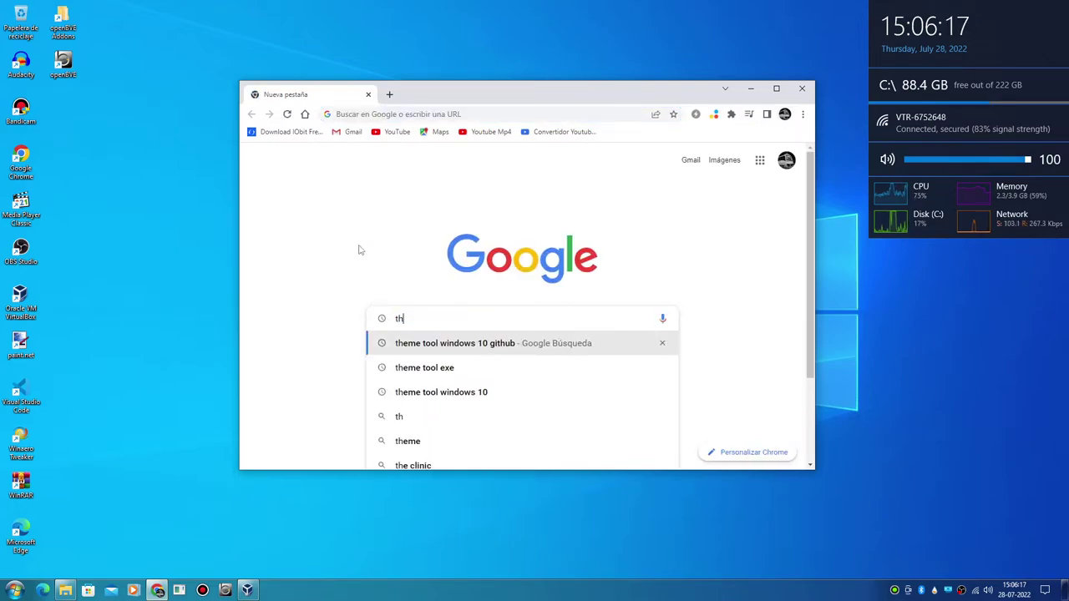
key("Escape")
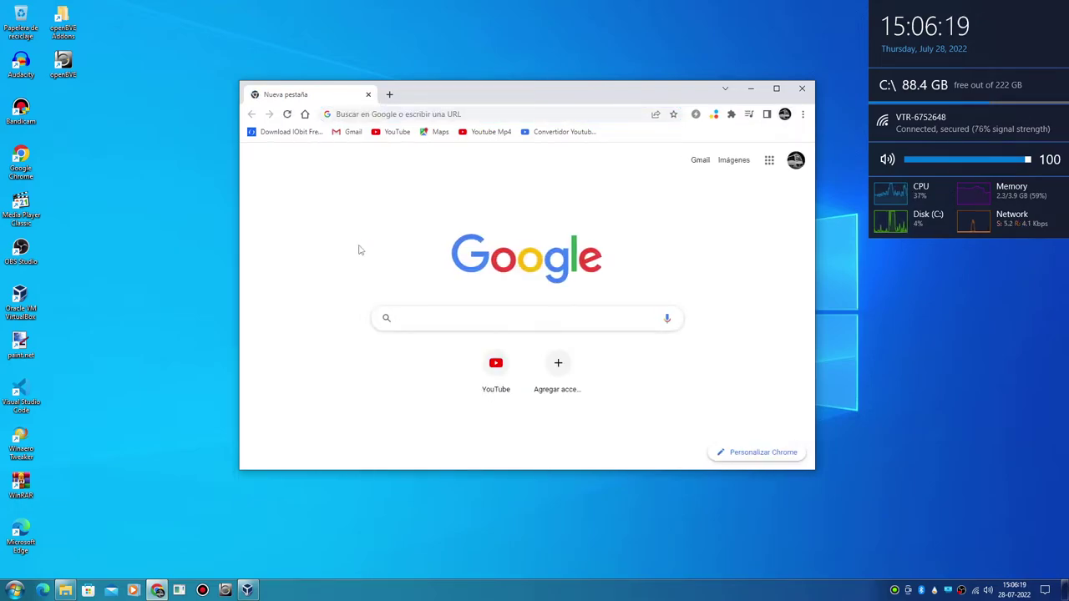
type("uxtheme patcher w")
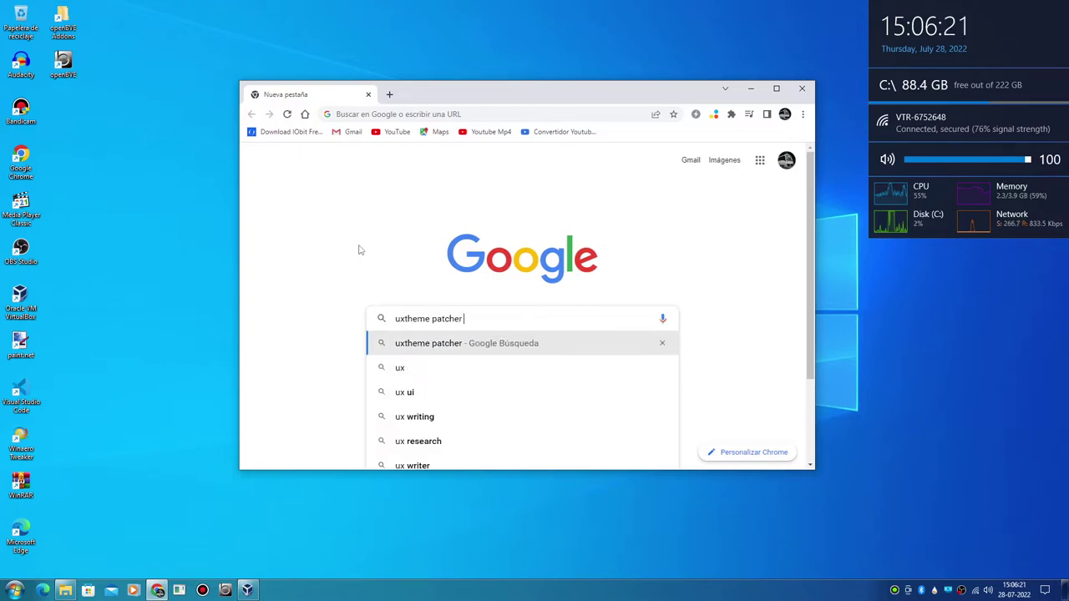
key("Down")
key("Down")
key("Down")
key("Return")
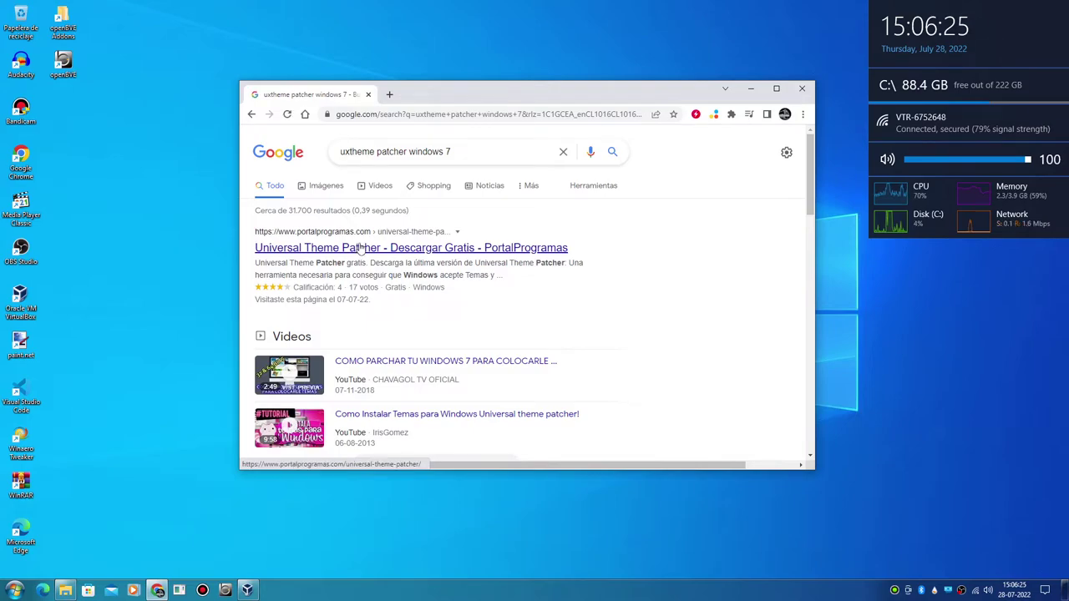
Download Universal Theme Patcher from the PortalProgramas result, saving themepatcher.zip in the Windows Never Released folder.
left_click(361, 248)
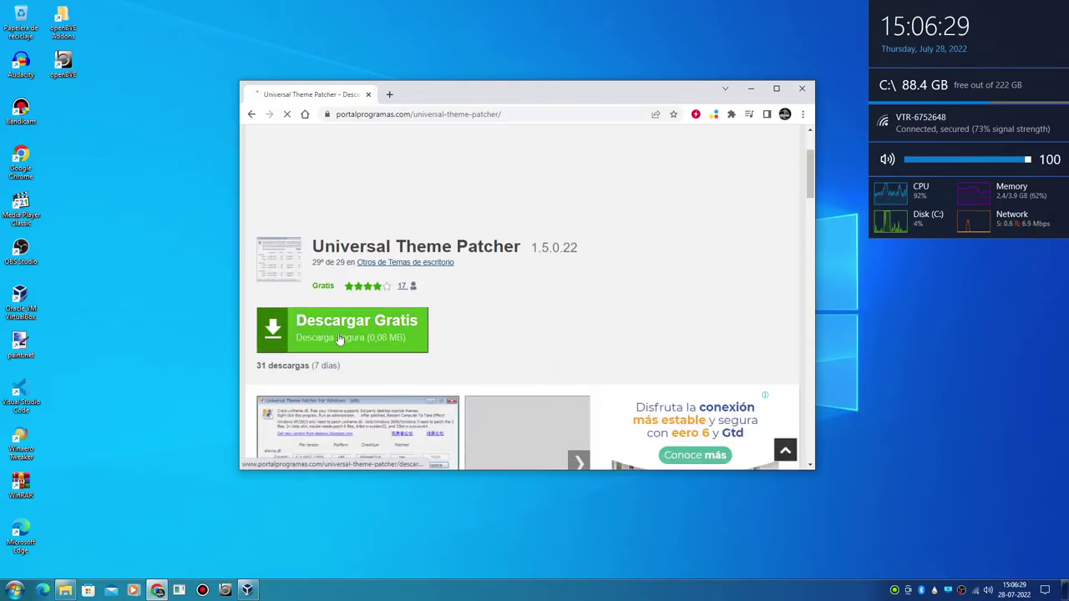
scroll(347, 351, "down", 1)
left_click(348, 333)
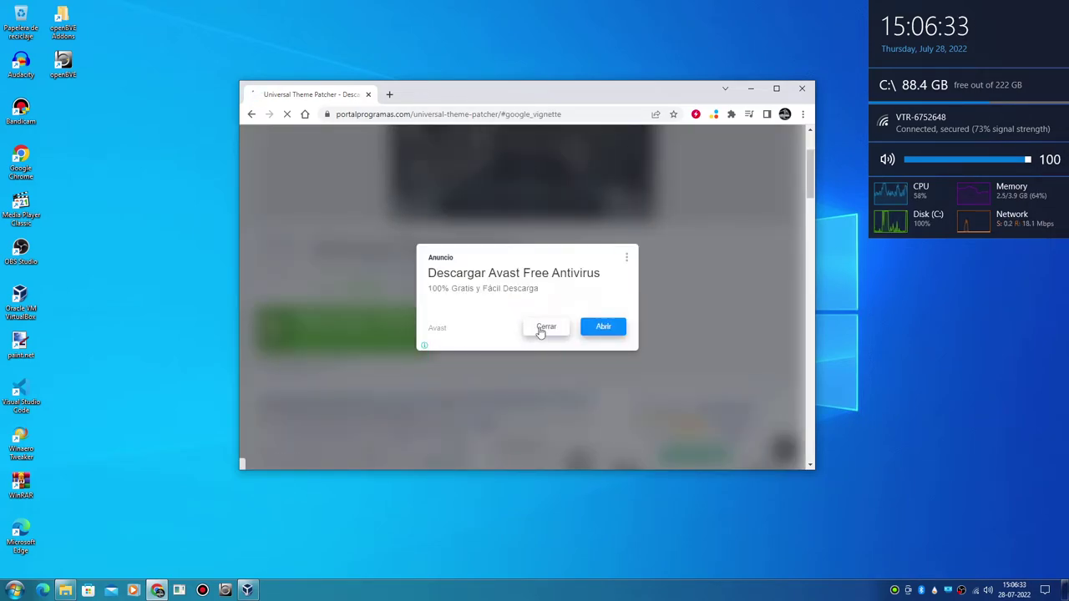
left_click(540, 329)
scroll(501, 309, "down", 1)
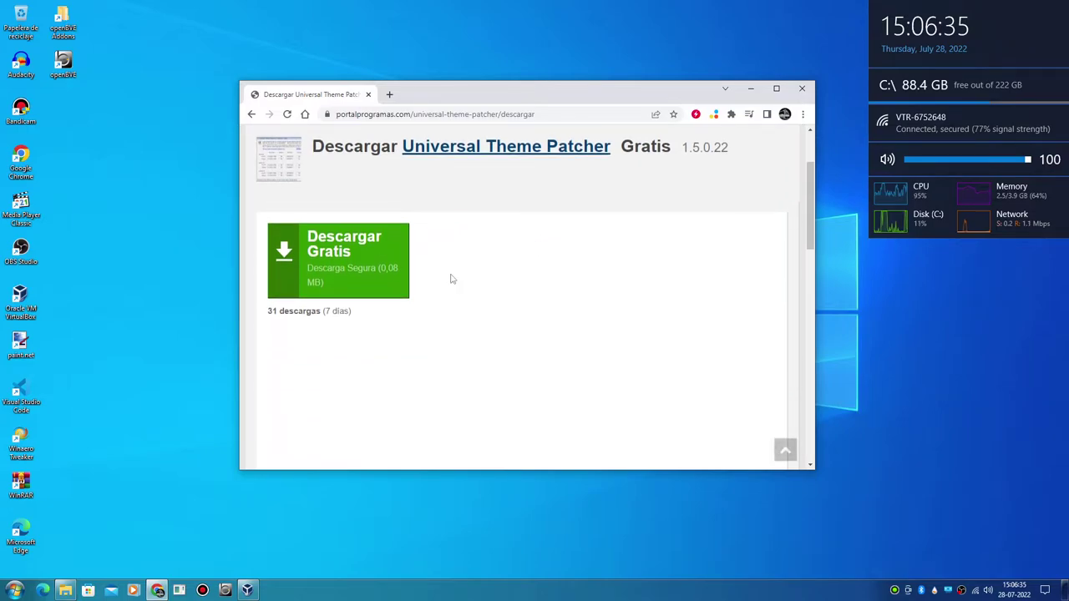
left_click(365, 246)
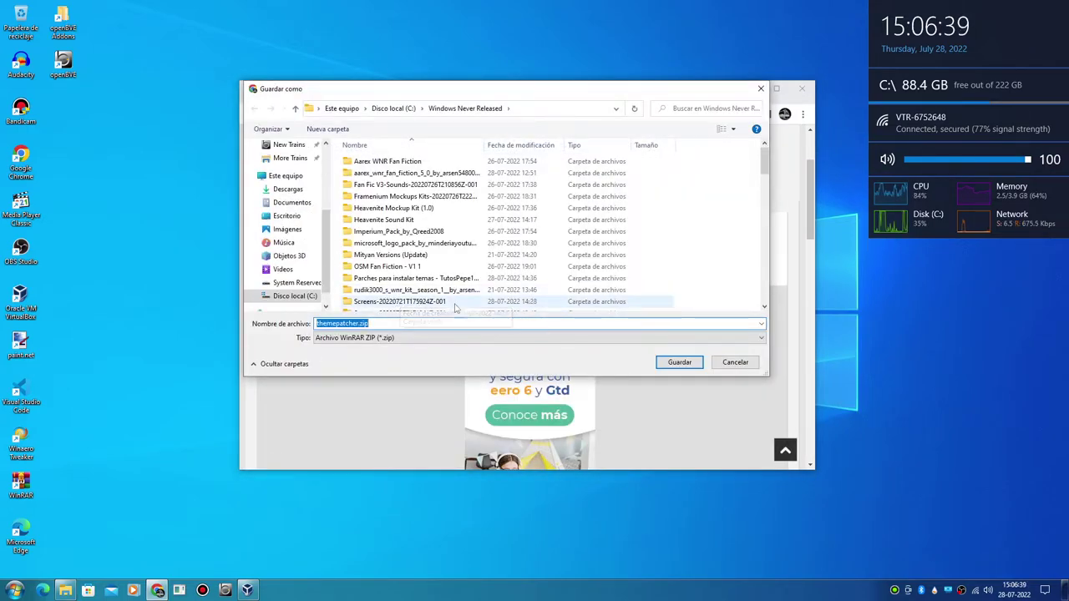
left_click(666, 368)
Locate the downloaded themepatcher.zip in its folder and extract it into a "themepatcher" subfolder.
key("ctrl+j")
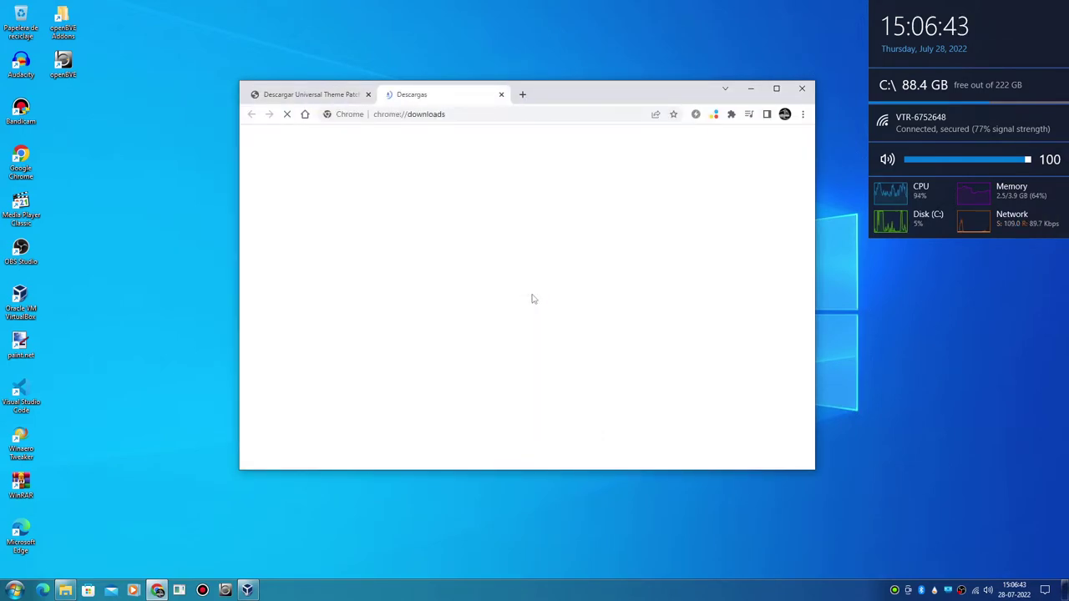
left_click(410, 252)
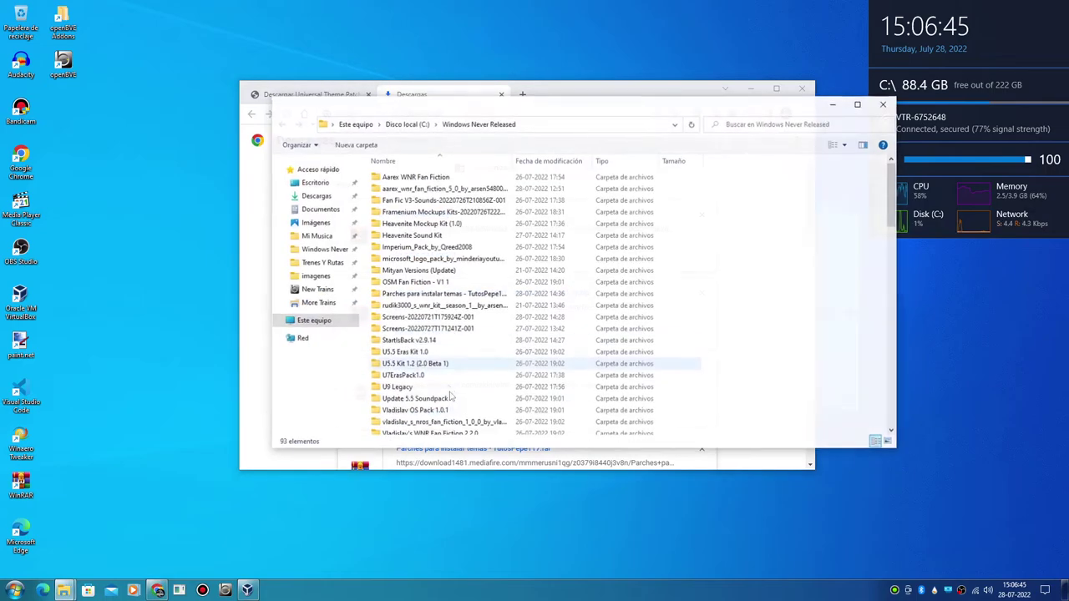
right_click(440, 429)
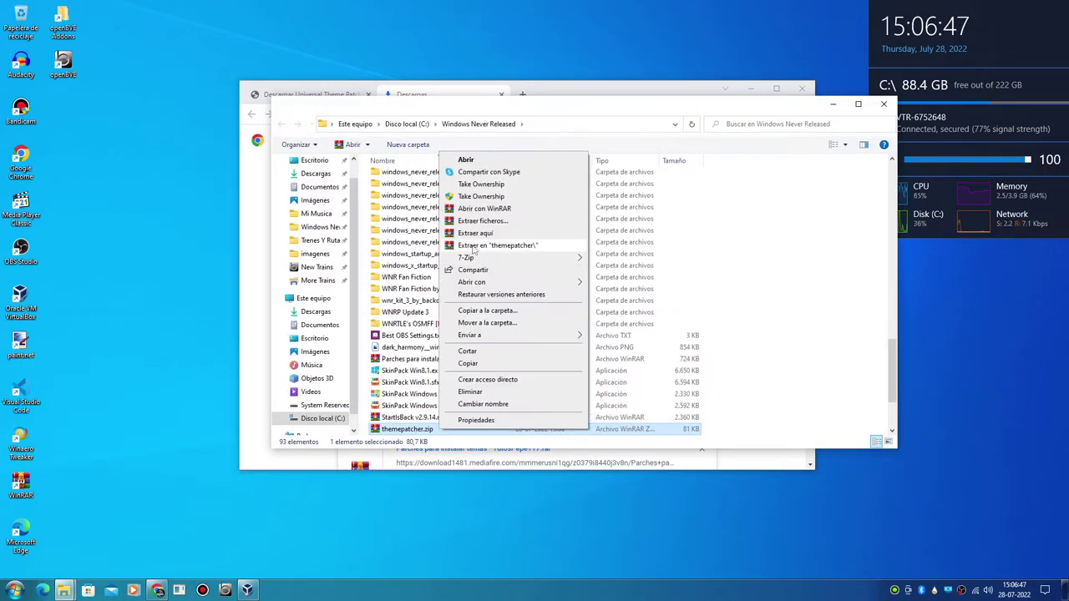
left_click(473, 247)
Open the extracted themepatcher folder and its UniversalThemePatcher_20090409 subfolder.
scroll(889, 340, "up", 2)
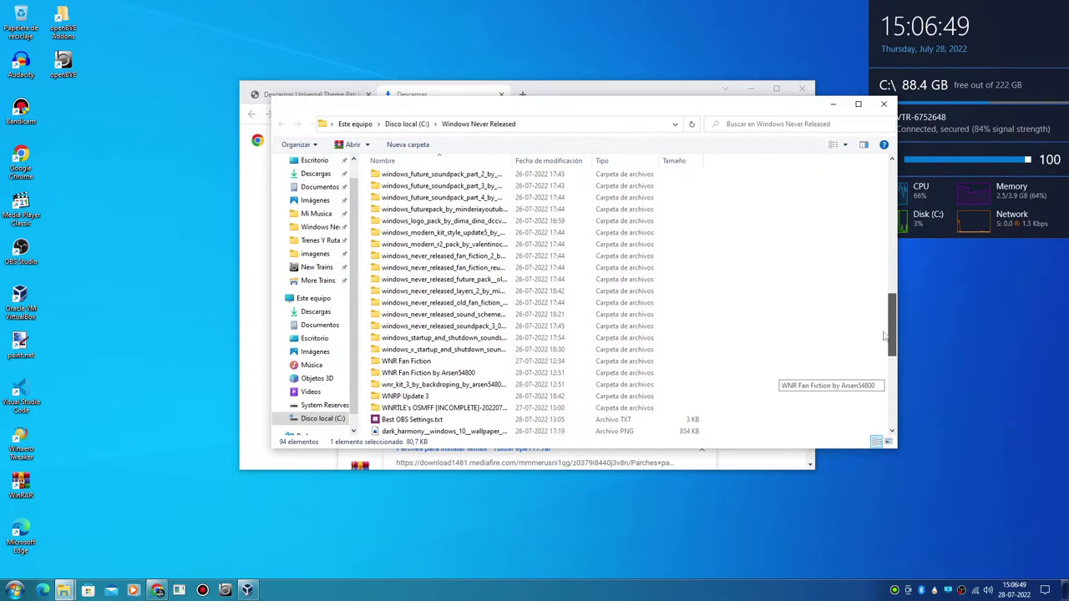
scroll(888, 340, "up", 10)
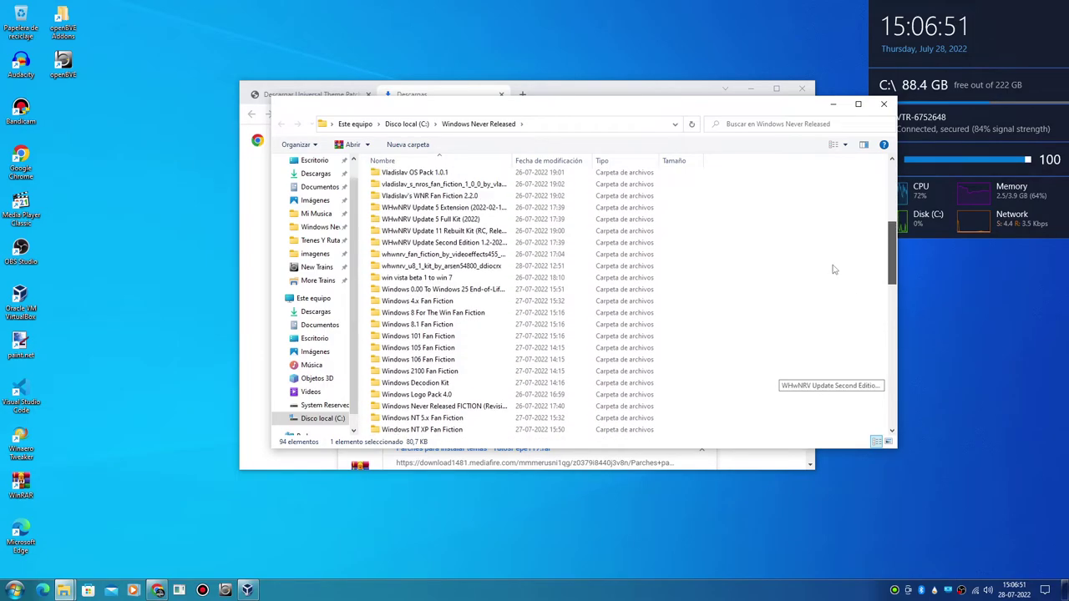
scroll(832, 269, "up", 7)
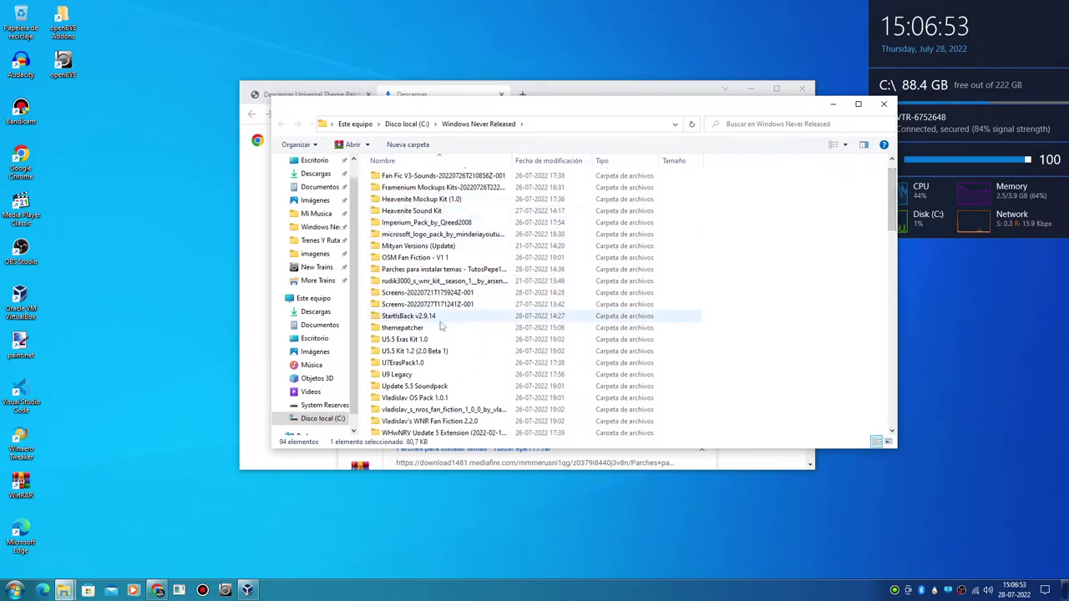
double_click(442, 327)
key("Down")
key("Return")
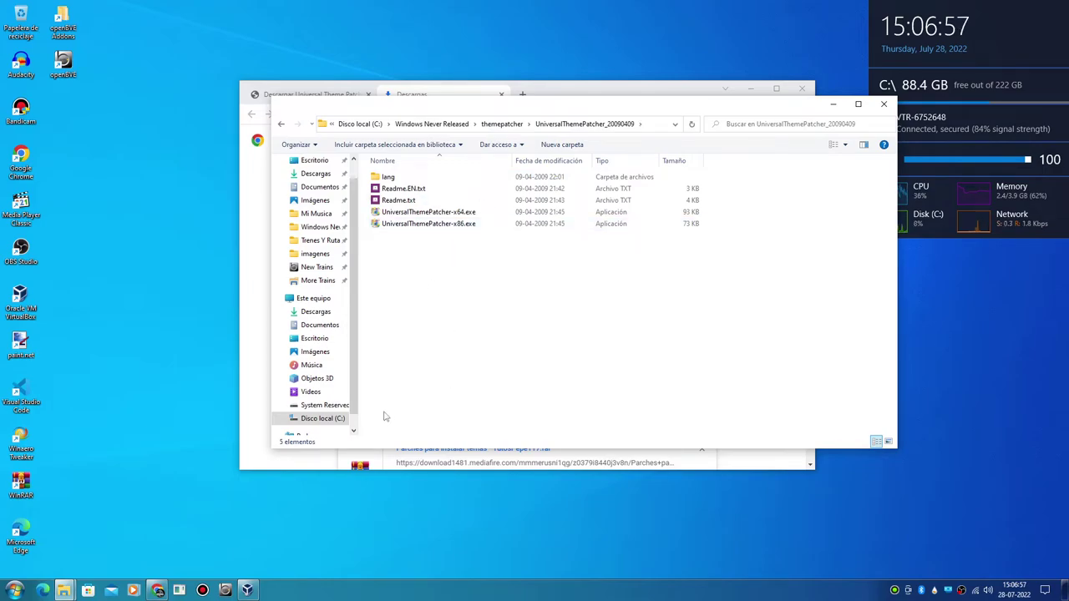
Switch to the VirtualBox manager, close Chrome, and start the Windows 7 Lite 32 virtual machine.
left_click(247, 590)
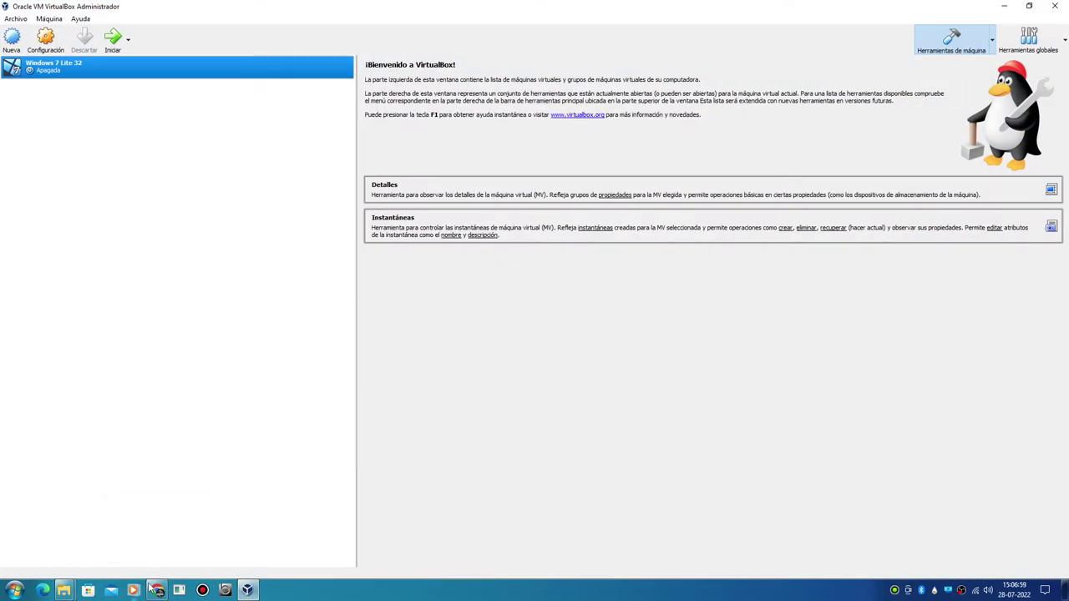
right_click(155, 590)
left_click(157, 590)
left_click(157, 590)
left_click(115, 39)
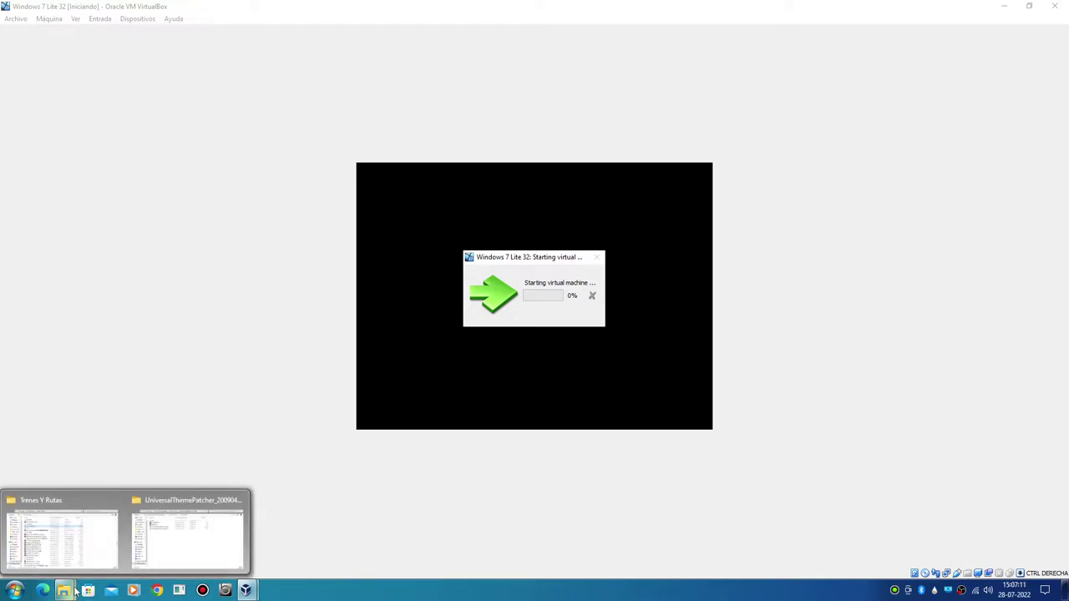
Close the Trenes Y Rutas window, return the other Explorer window to the themepatcher folder, and minimize it.
mouse_move(65, 590)
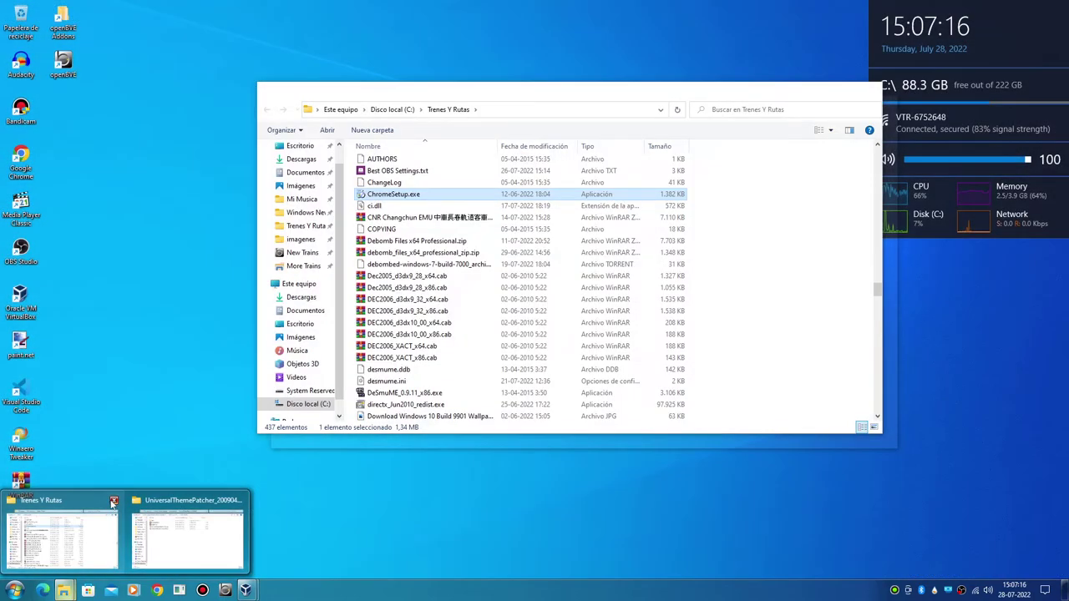
left_click(113, 500)
left_click(89, 531)
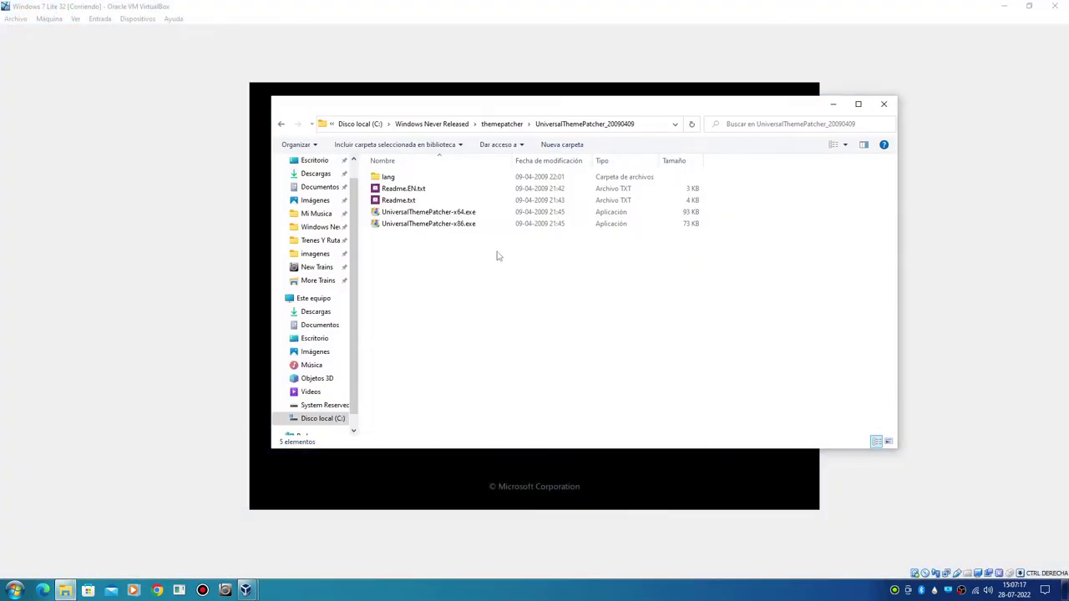
key("BackSpace")
left_click_drag(517, 111, 652, 158)
left_click(968, 152)
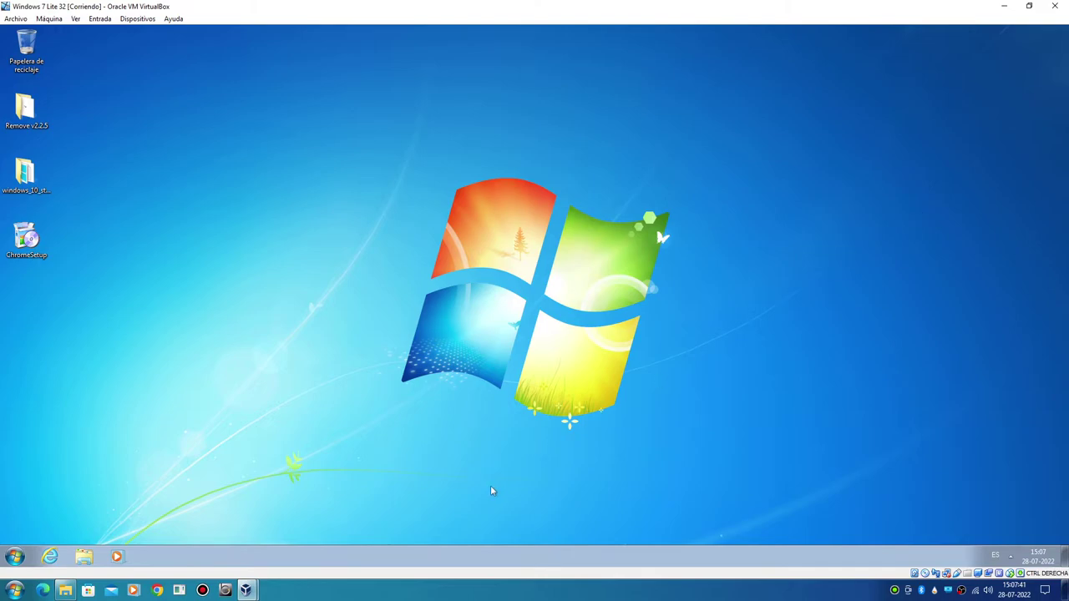
Copy the UniversalThemePatcher_20090409 folder from the host to the virtual machine's desktop and minimize the host window.
left_click(66, 590)
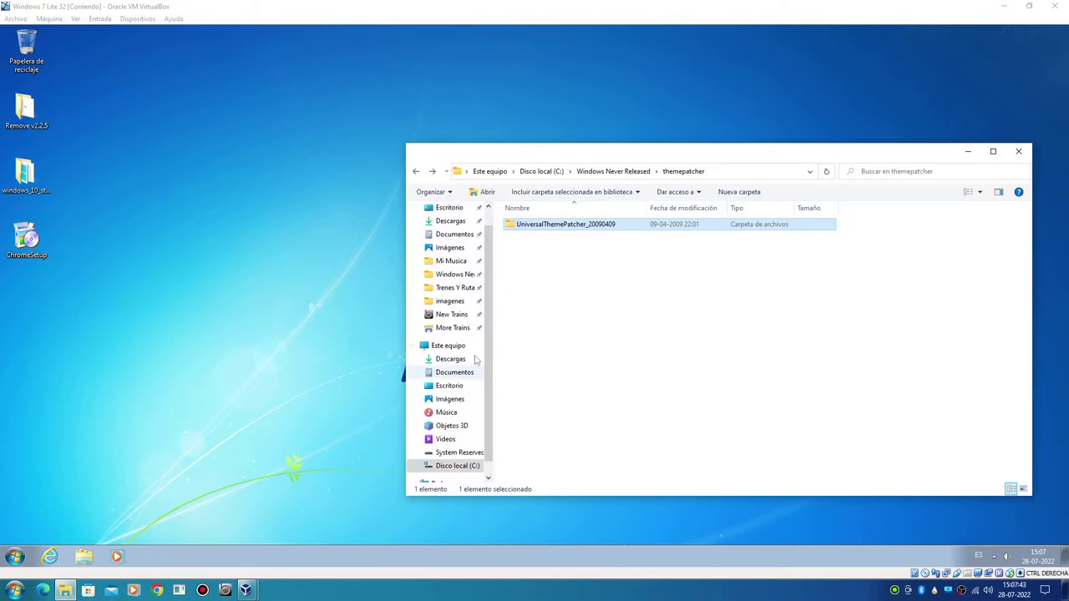
left_click_drag(457, 267, 345, 310)
left_click(971, 152)
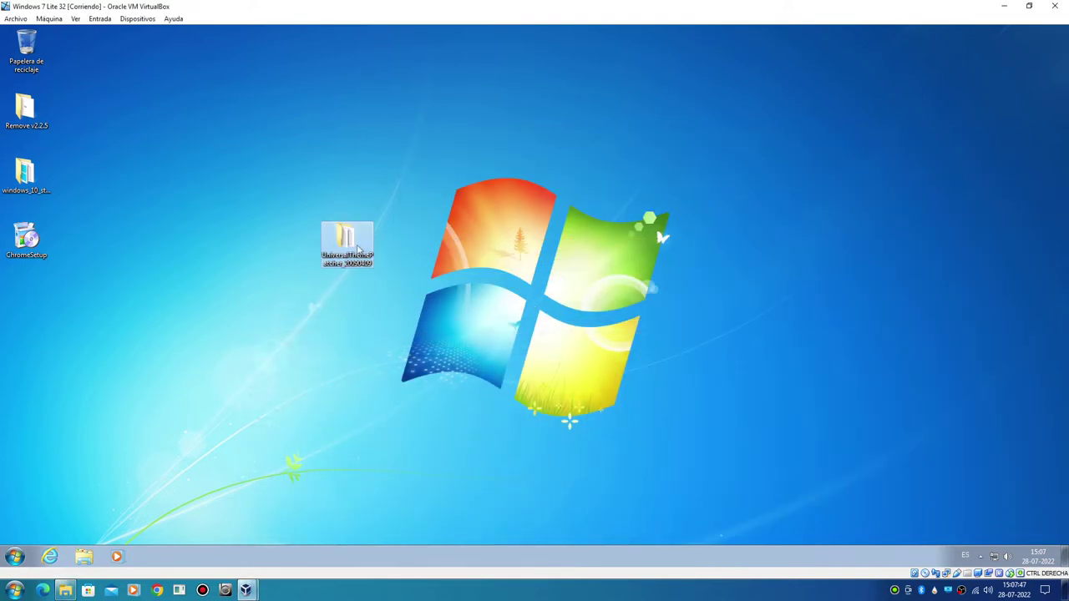
Open the UniversalThemePatcher_20090409 folder in the virtual machine and run UniversalThemePatcher-x86.
double_click(359, 243)
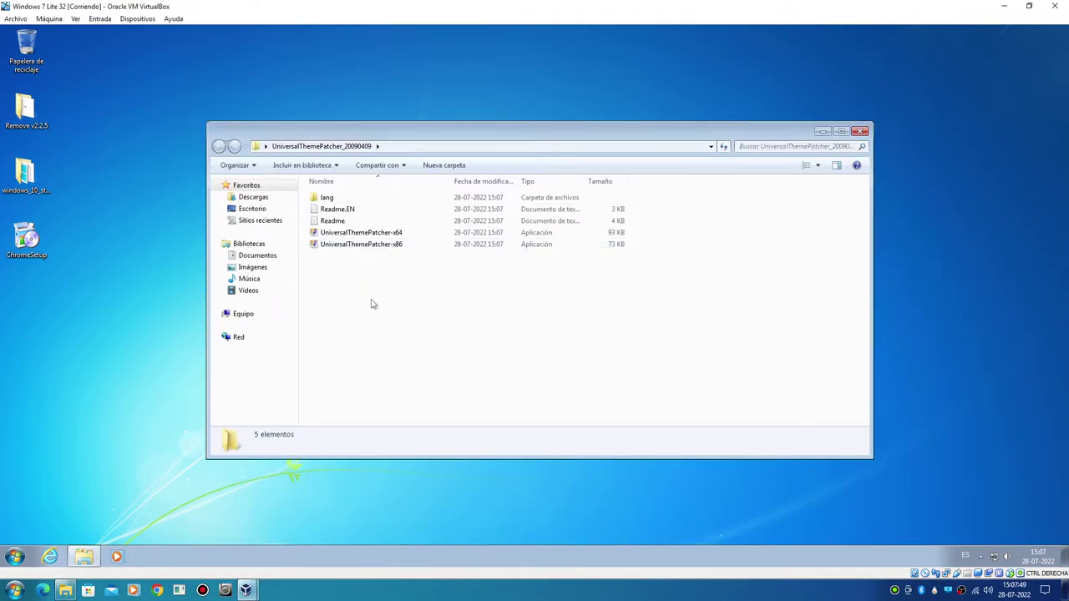
double_click(349, 244)
left_click(522, 325)
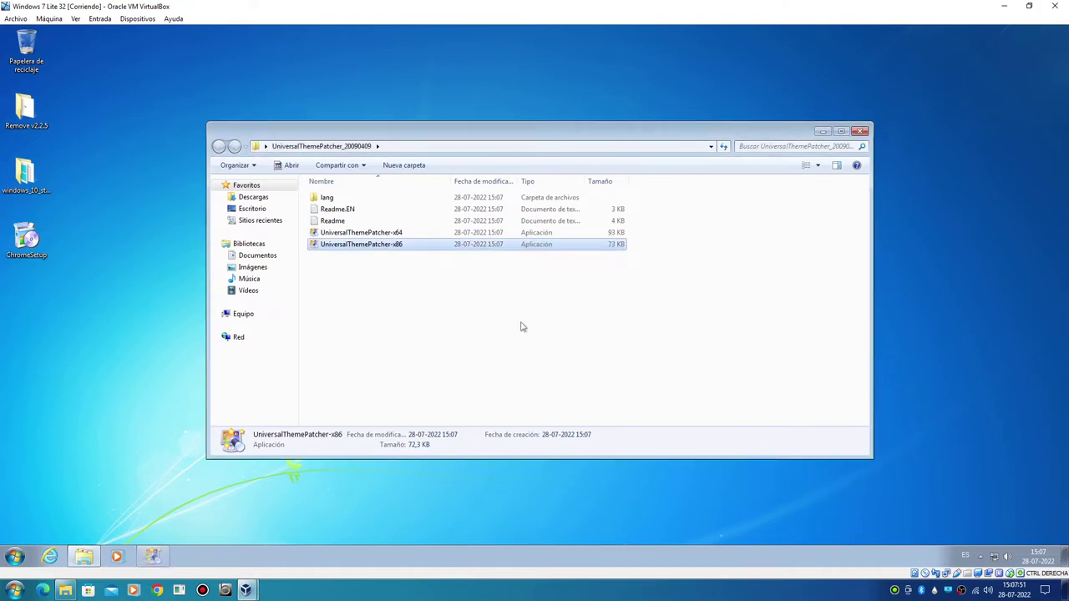
Close the host and guest Explorer windows and place the UniversalThemePatcher folder below ChromeSetup on the virtual desktop.
right_click(80, 557)
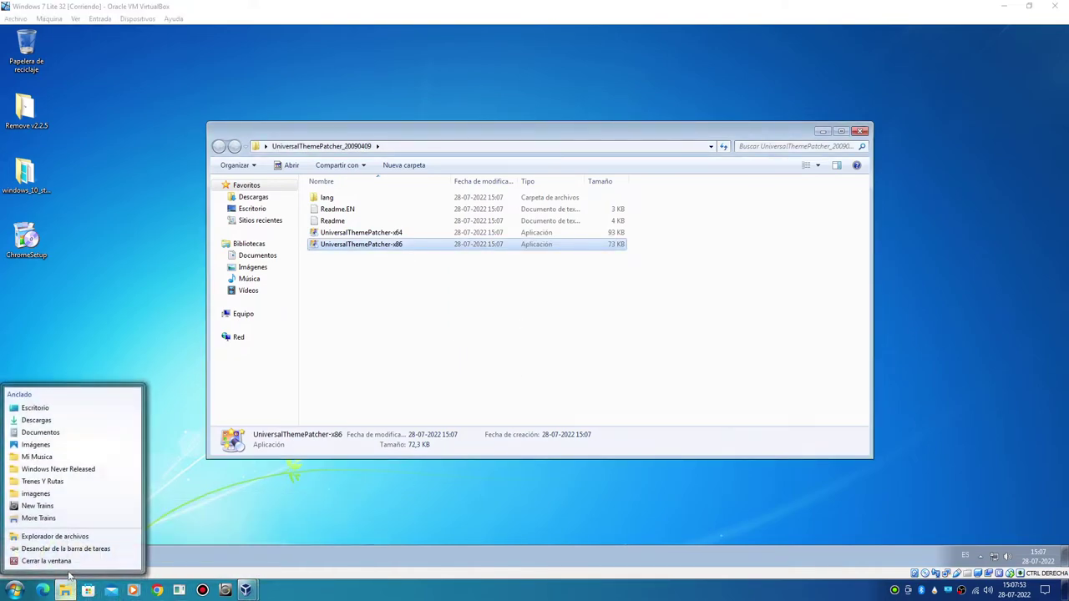
left_click(66, 563)
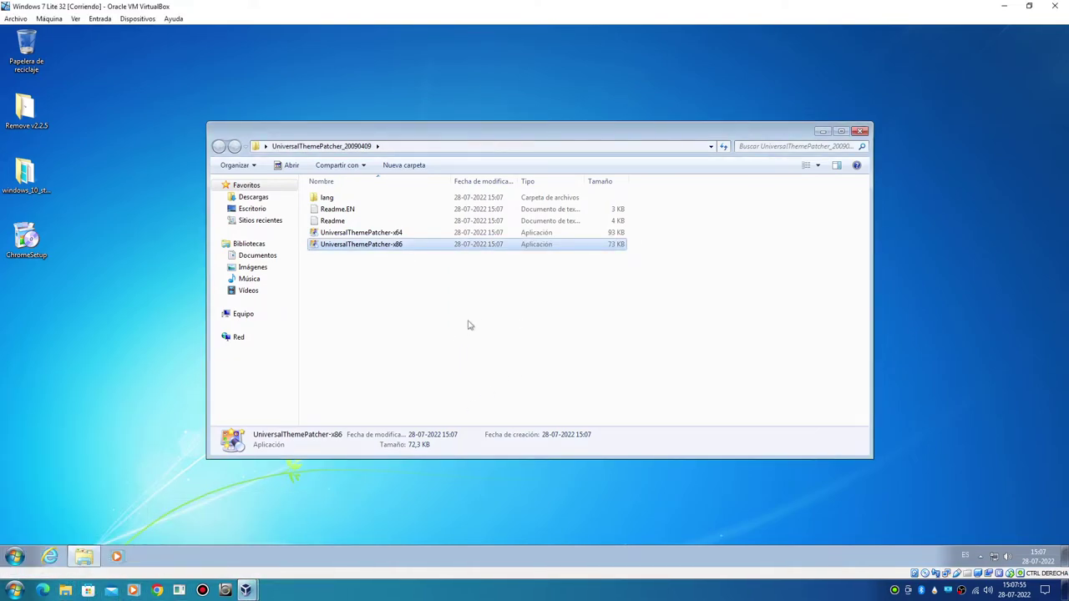
left_click(858, 134)
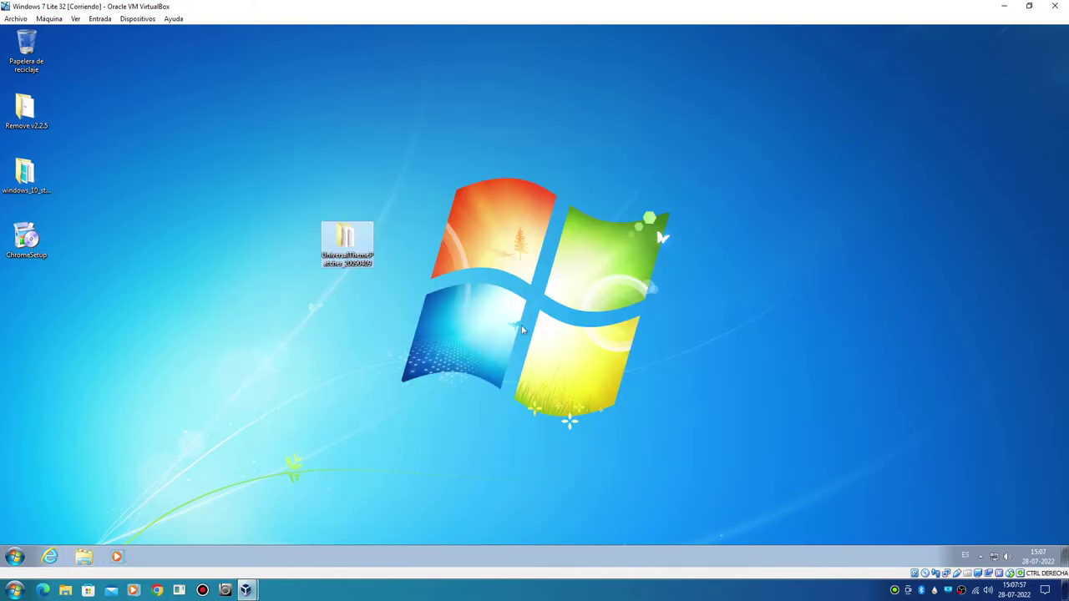
left_click_drag(354, 263, 14, 321)
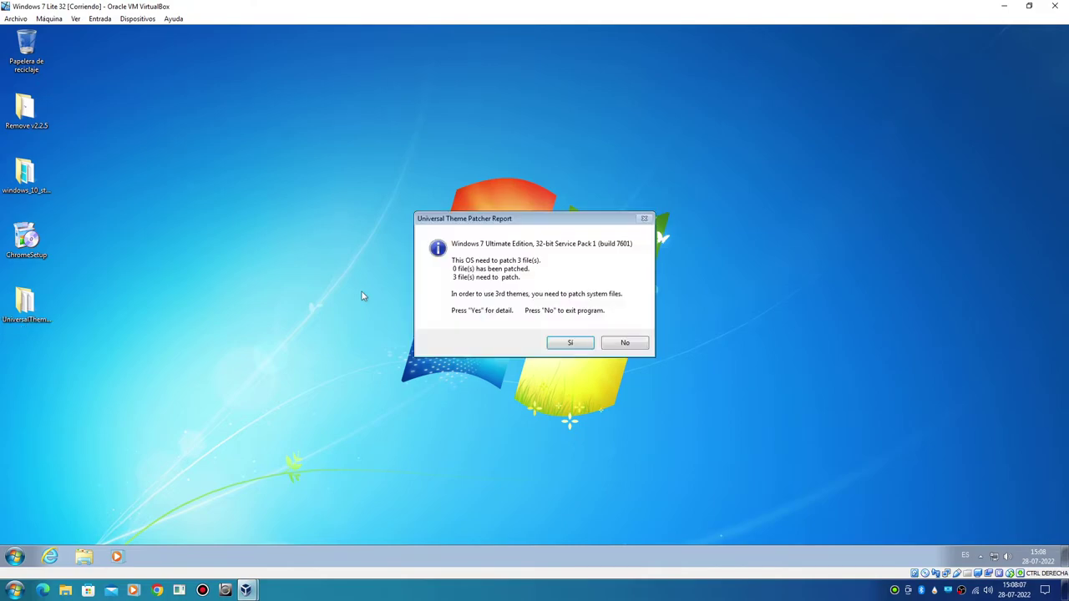
Accept the Universal Theme Patcher report, patch the system files for third-party themes, and restart the virtual machine.
left_click(573, 342)
left_click(656, 273)
left_click(570, 316)
left_click(646, 314)
left_click(570, 316)
left_click(571, 316)
left_click(575, 316)
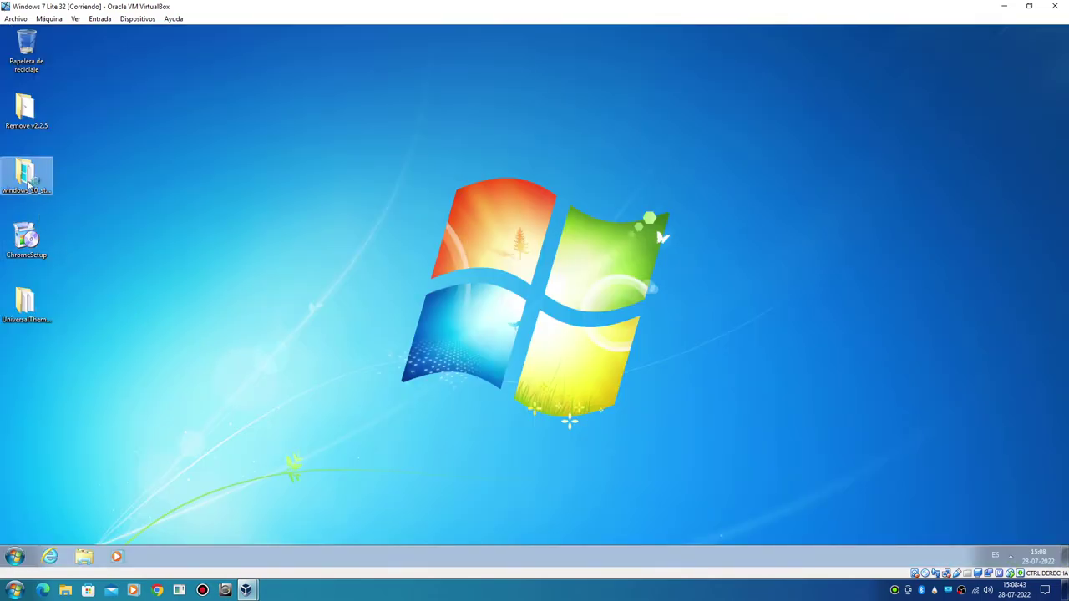
Launch the Windows 10 Style Pack 1.0.9841 installer from the style pack folder, and close the folder window.
double_click(25, 172)
double_click(317, 209)
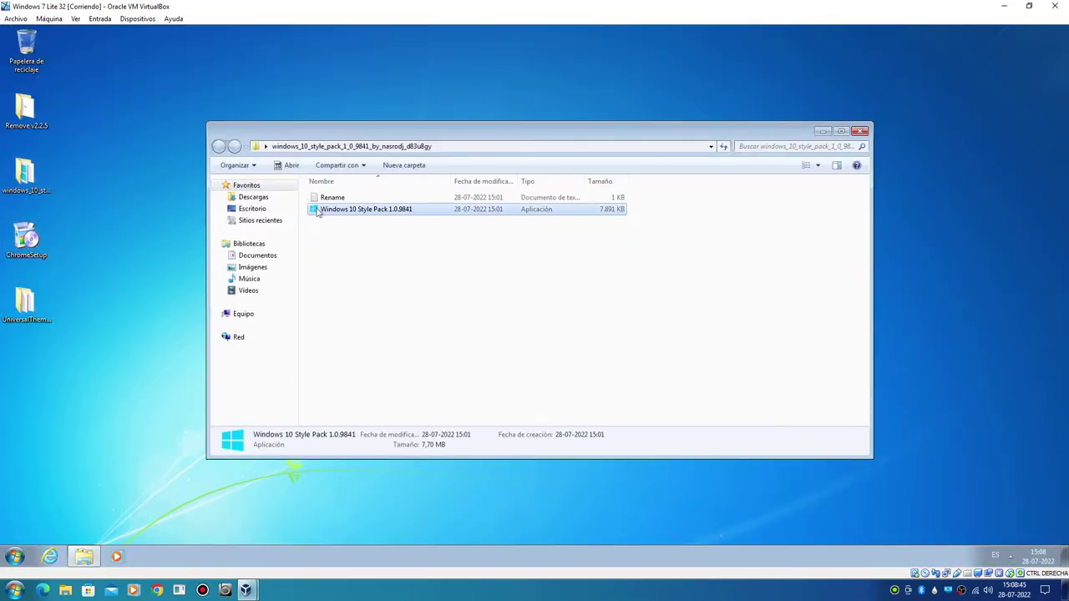
left_click(859, 131)
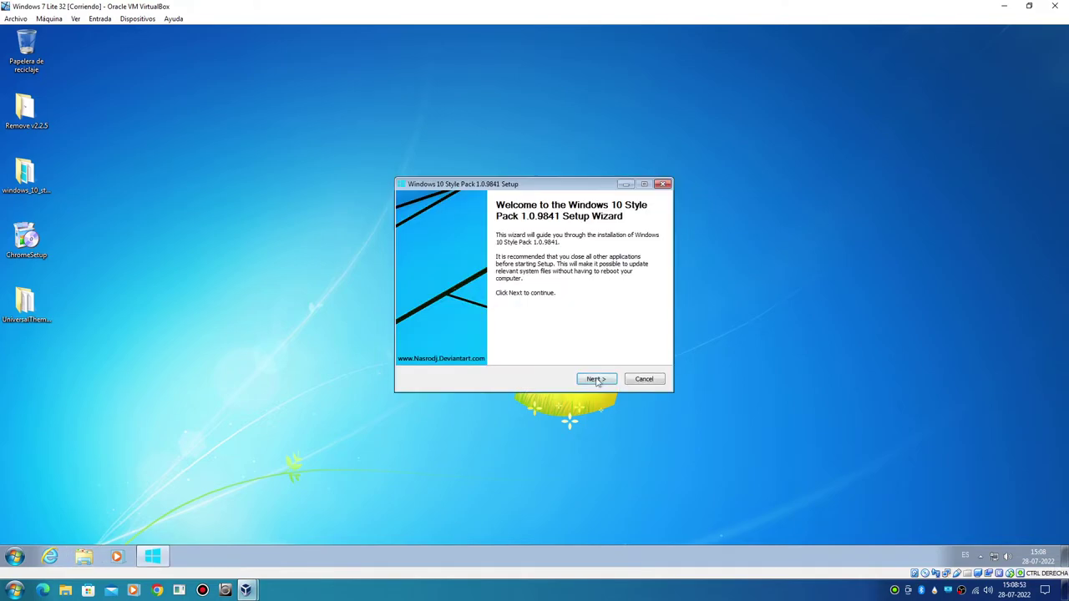
Install Windows 10 Style Pack 1.0.9841, close the Personalización window, and finish the setup with "Reboot now".
left_click(596, 380)
left_click(596, 380)
left_click(596, 380)
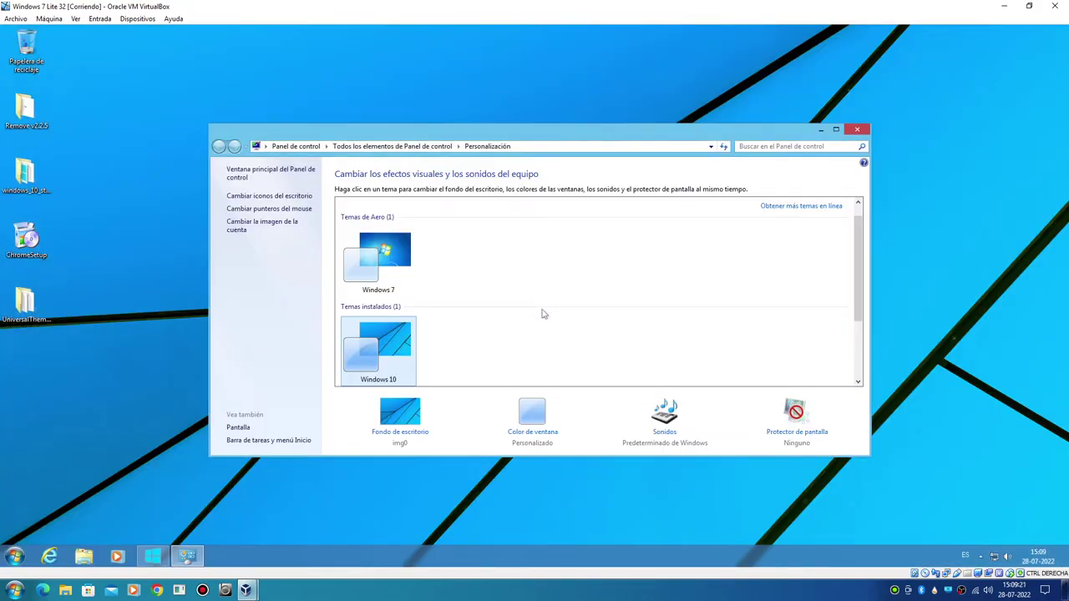
left_click(852, 129)
left_click(594, 380)
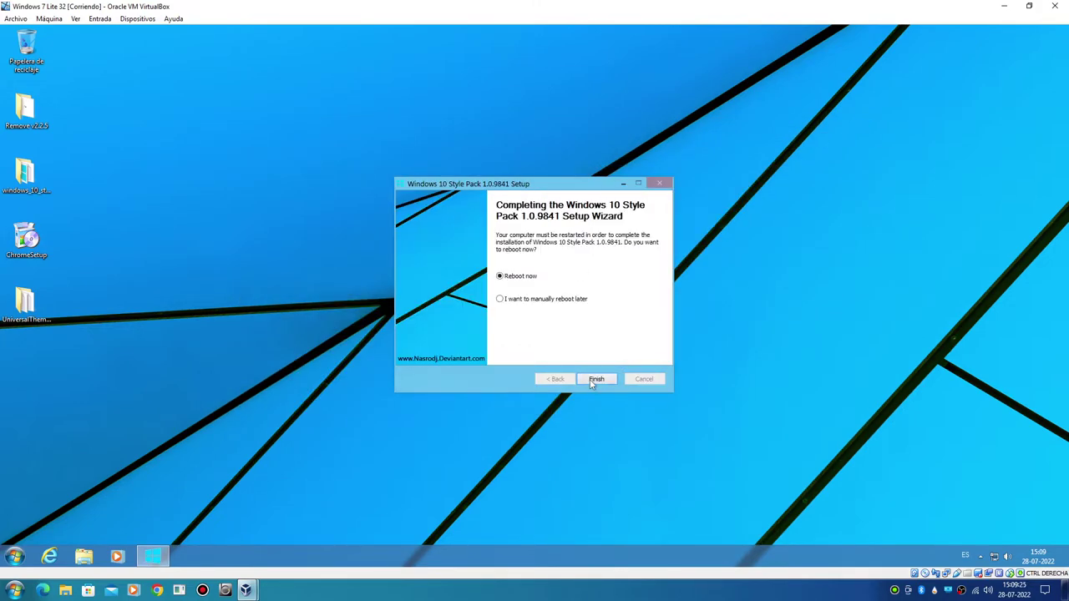
Complete the Windows 10 Style Pack setup with the immediate reboot and let the virtual machine restart.
left_click(593, 380)
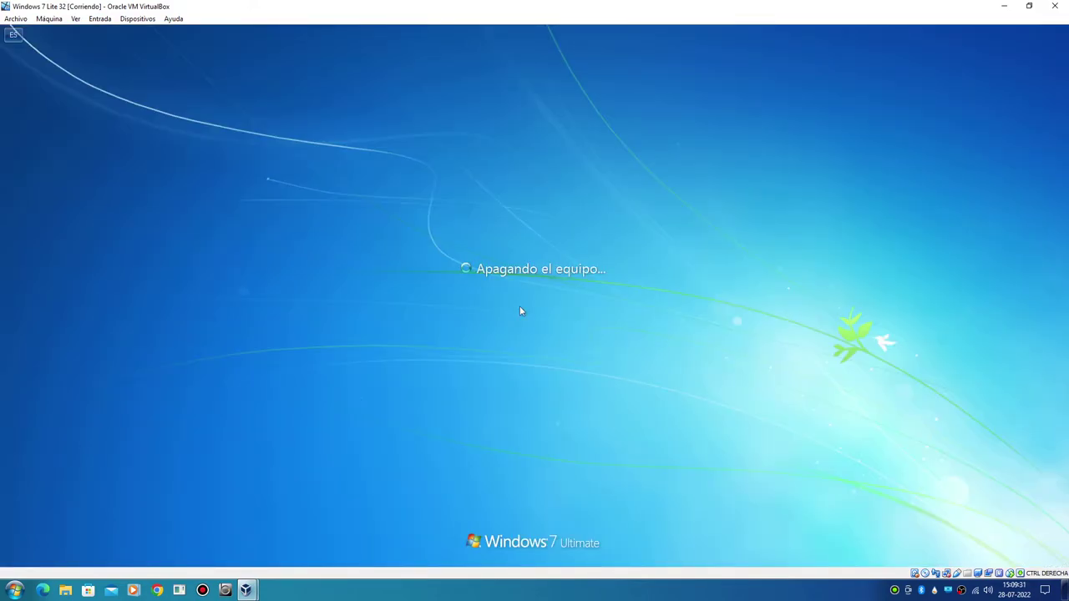
key("1")
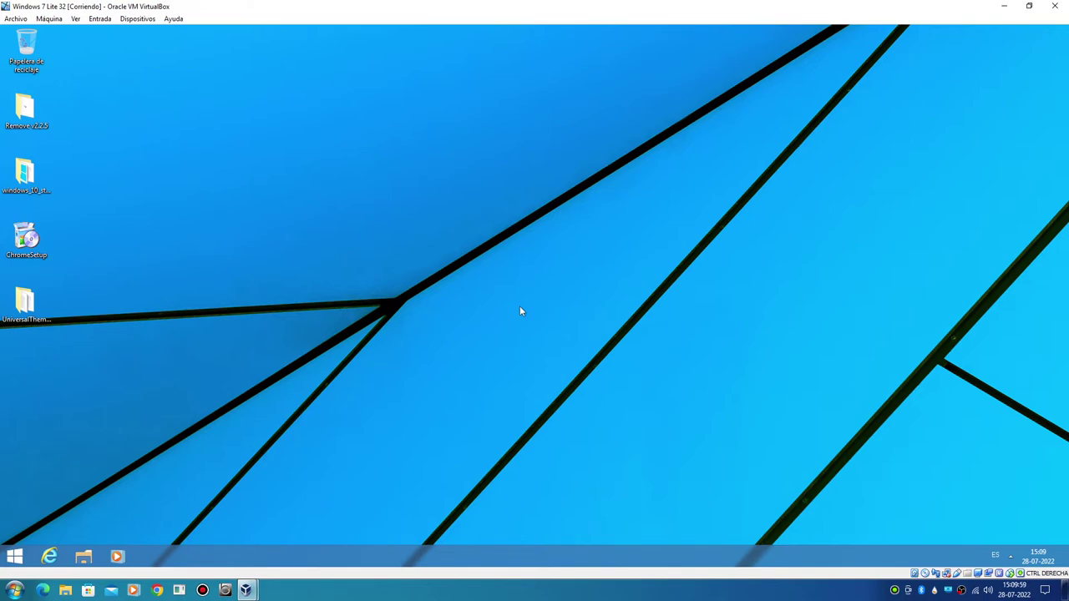
Check the restyled Start menu and the taskbar's context options on the virtual desktop, then dismiss them.
left_click(15, 557)
left_click(15, 557)
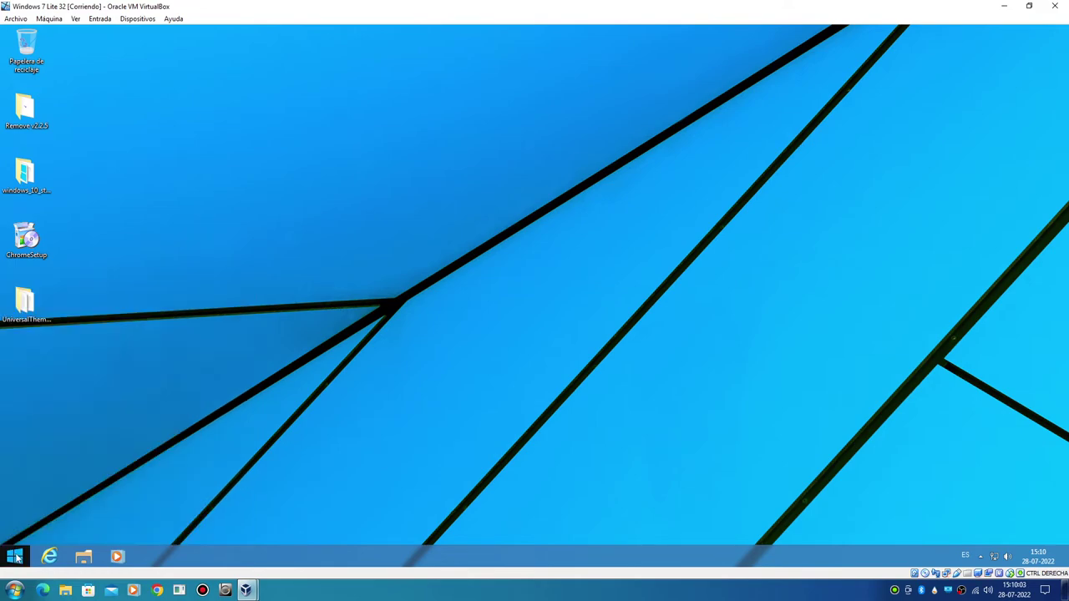
right_click(142, 557)
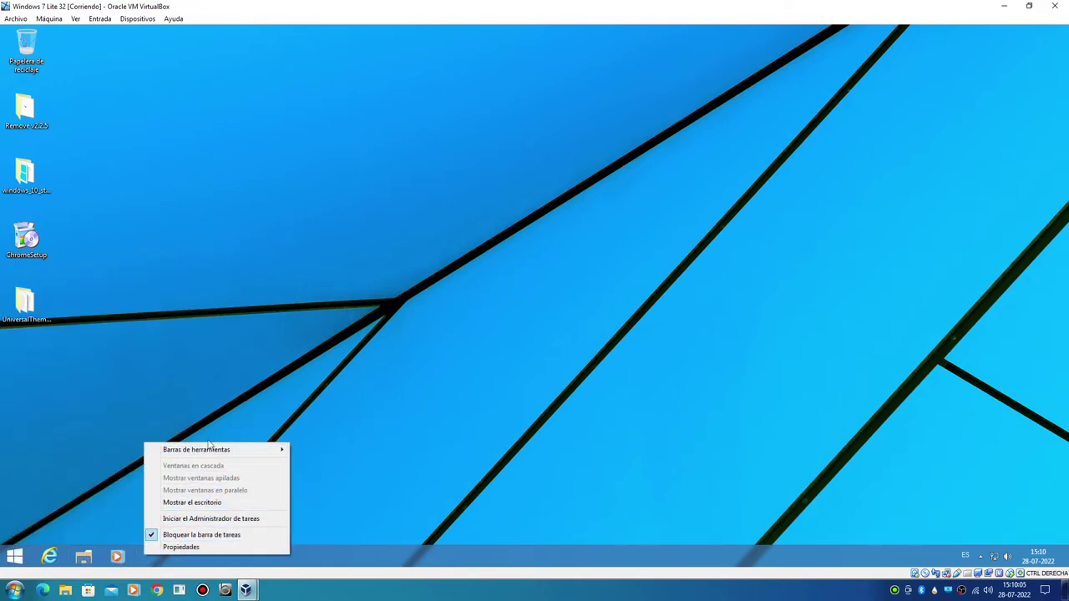
left_click(110, 506)
Browse to Equipo in the virtual machine's file explorer, view its system properties, and close the Sistema window.
left_click(84, 556)
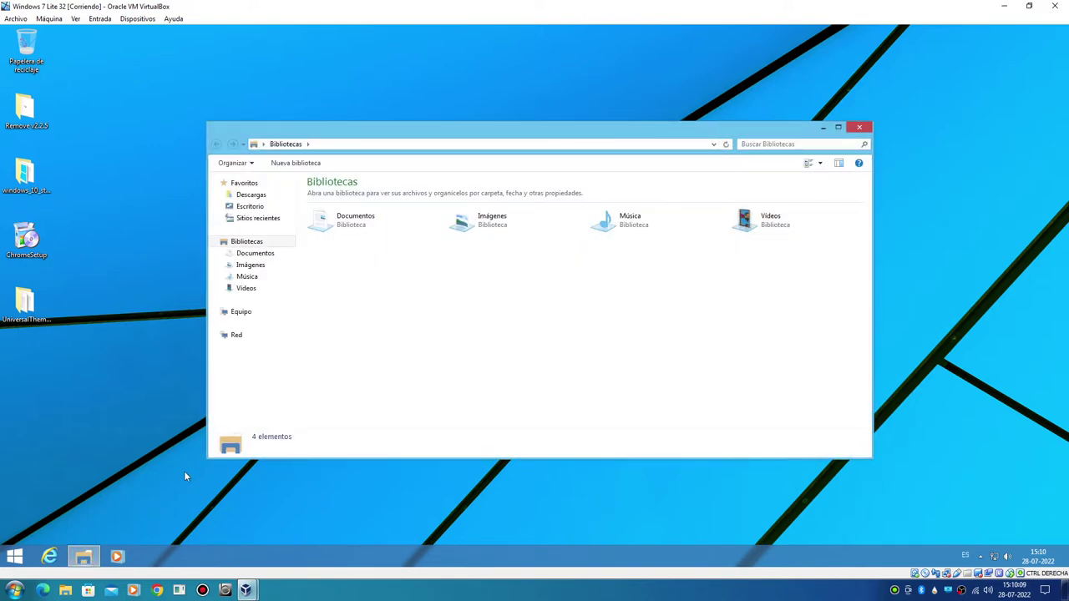
left_click(214, 313)
left_click(230, 312)
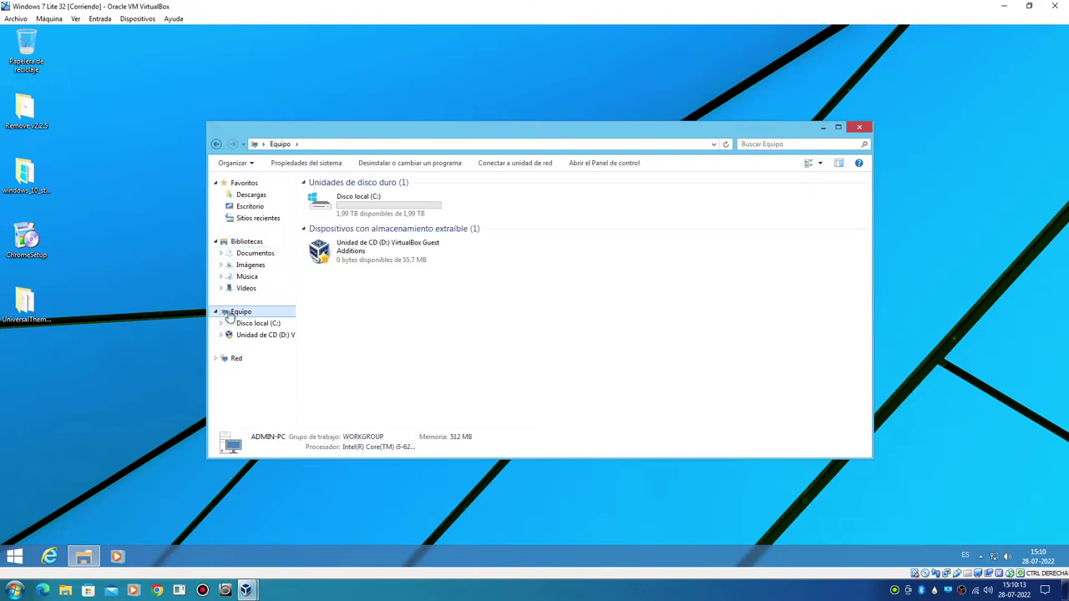
right_click(445, 220)
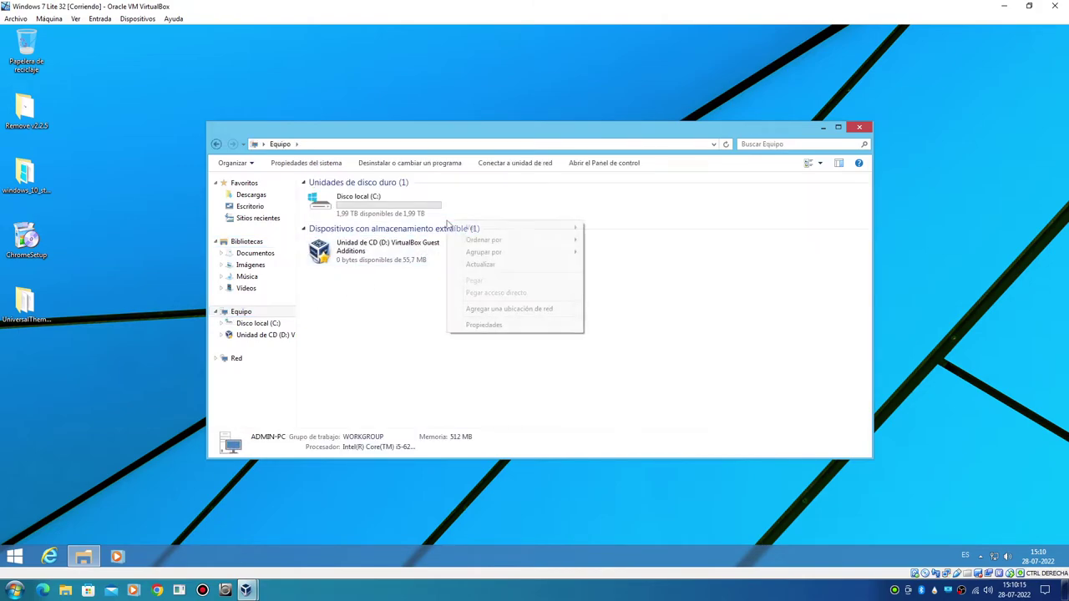
left_click(470, 326)
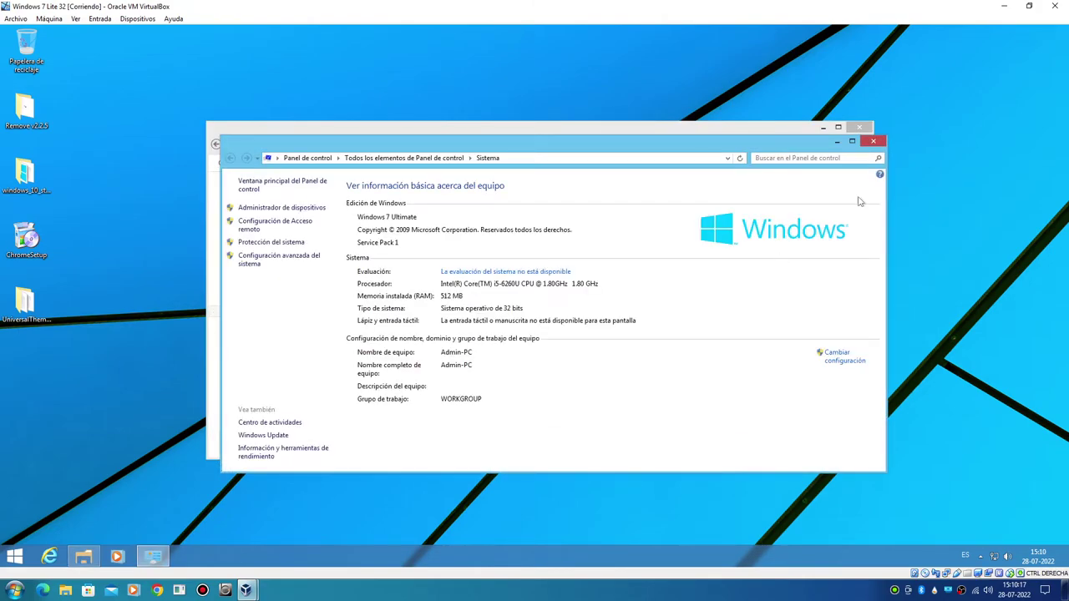
left_click(876, 142)
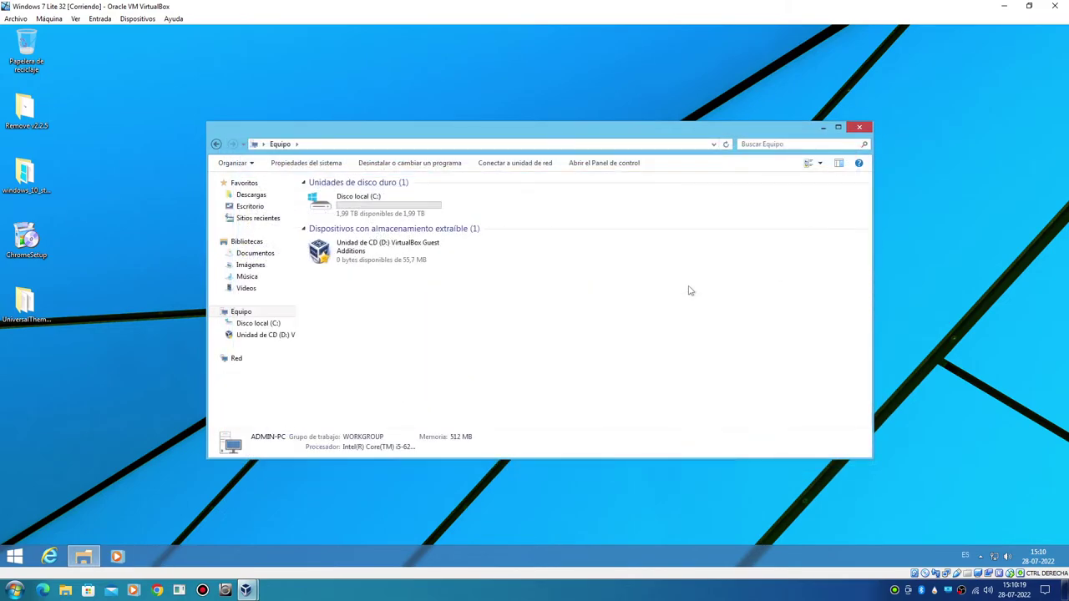
Show the Acerca de Windows version information, move its dialog clear, and close both it and the Equipo window.
key("super+r")
type("win")
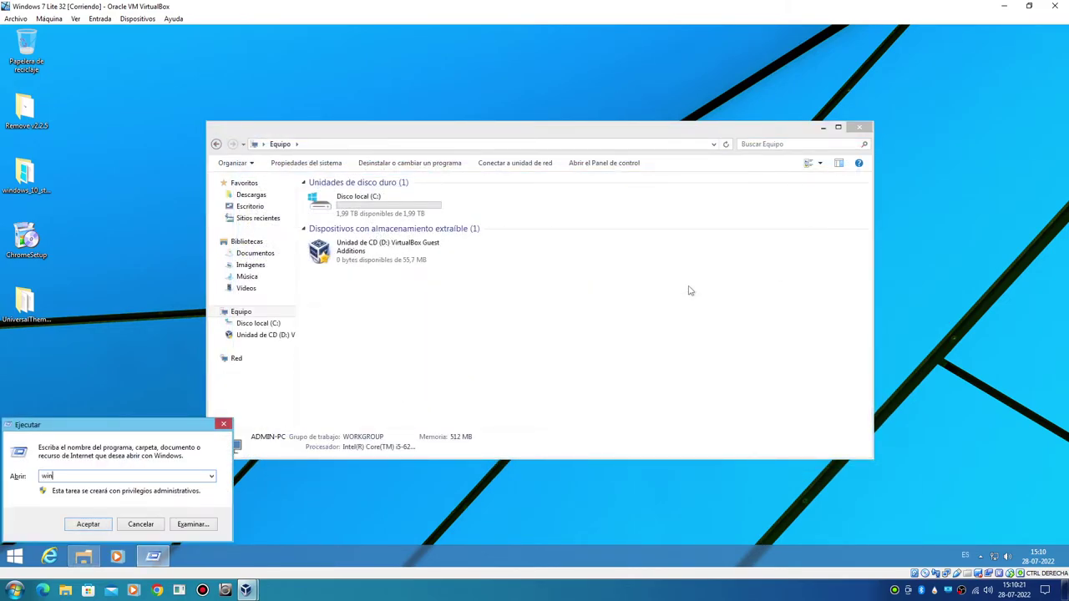
key("Return")
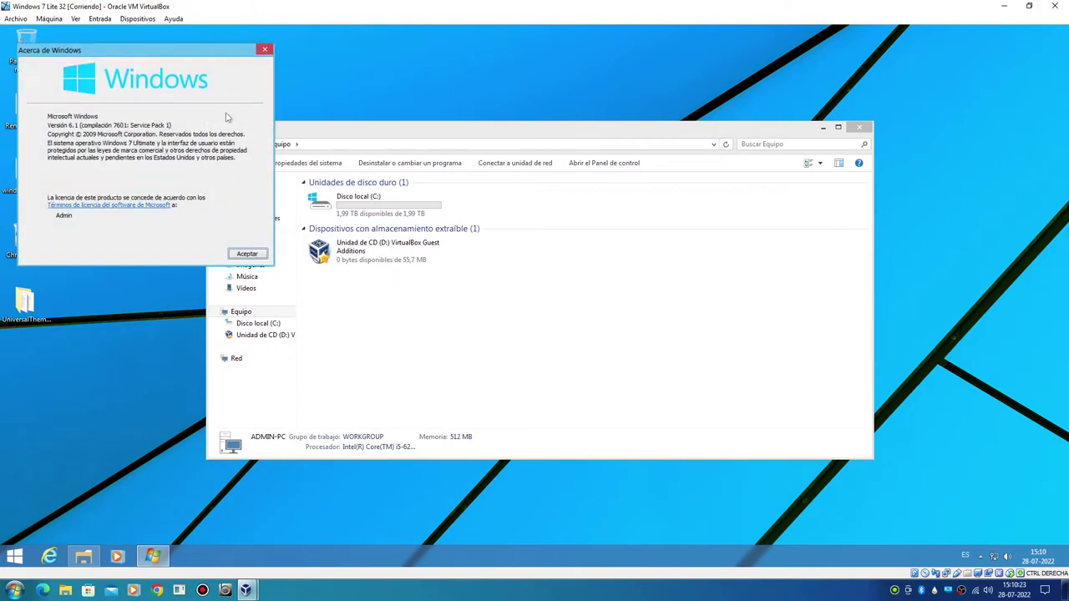
left_click_drag(192, 61, 269, 162)
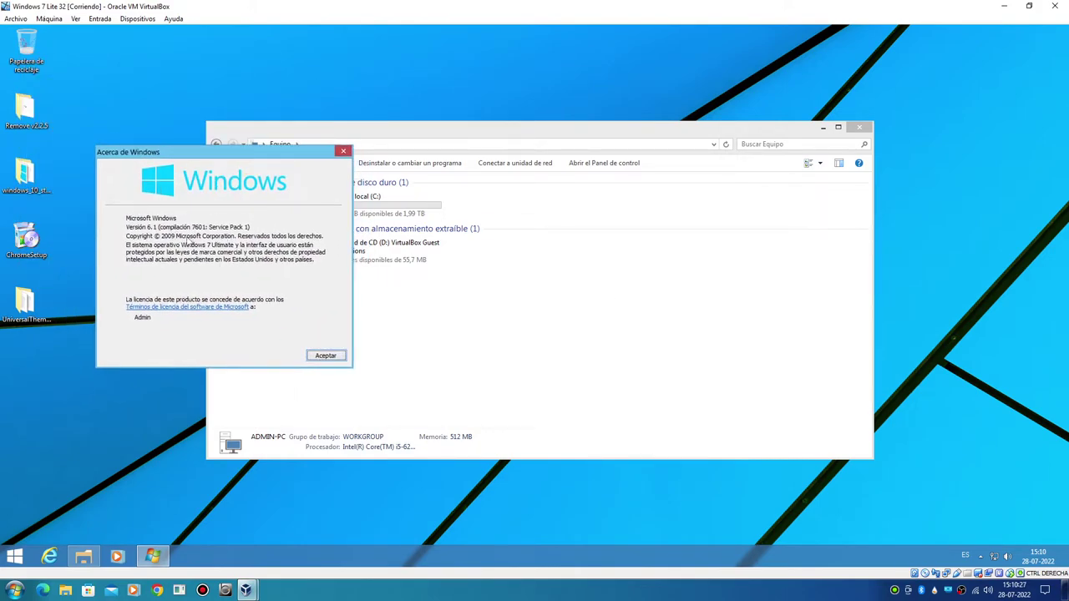
key("Return")
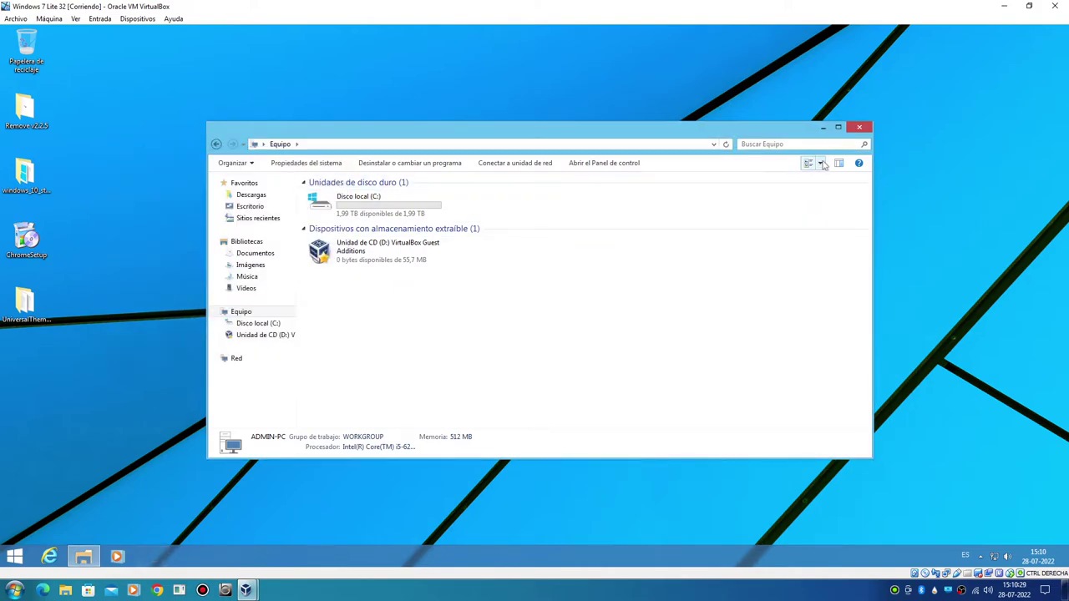
left_click(853, 128)
Open the Windows Task Manager, move it away from the desktop icons, and show its running processes.
right_click(542, 551)
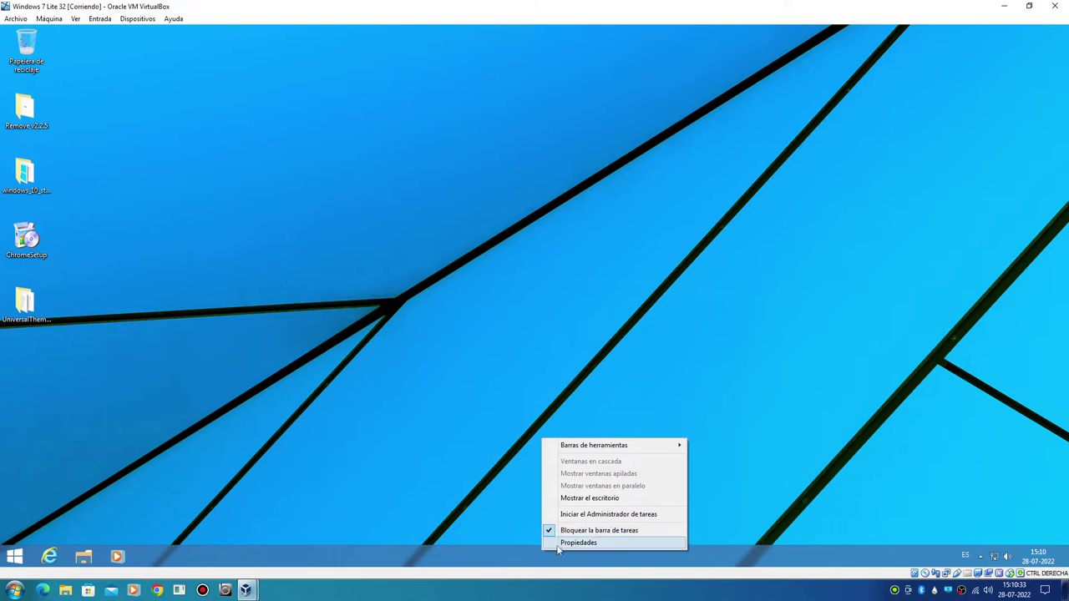
left_click(584, 515)
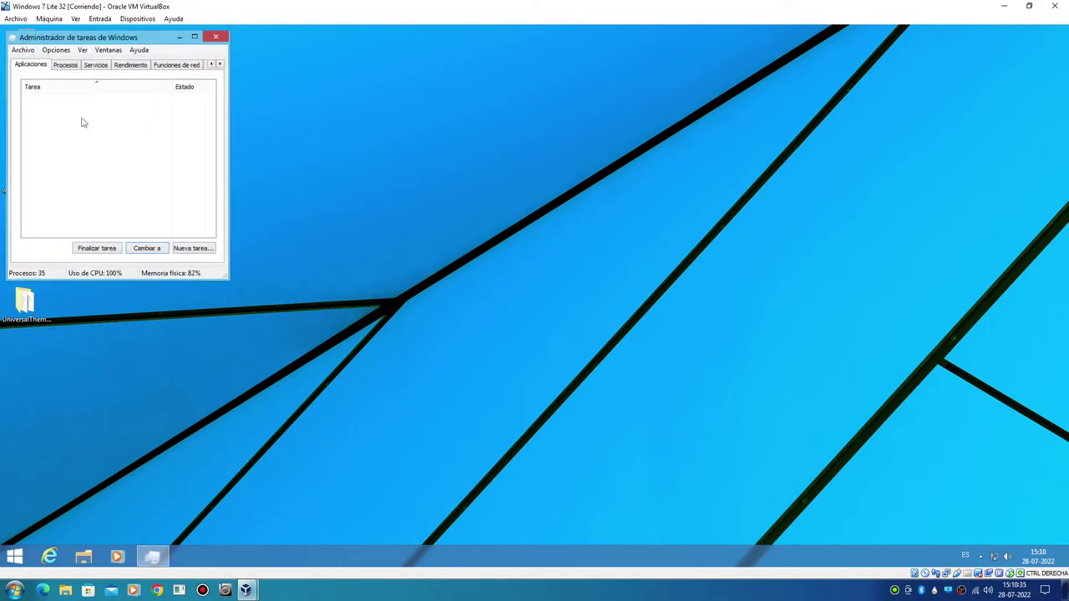
left_click_drag(85, 41, 144, 147)
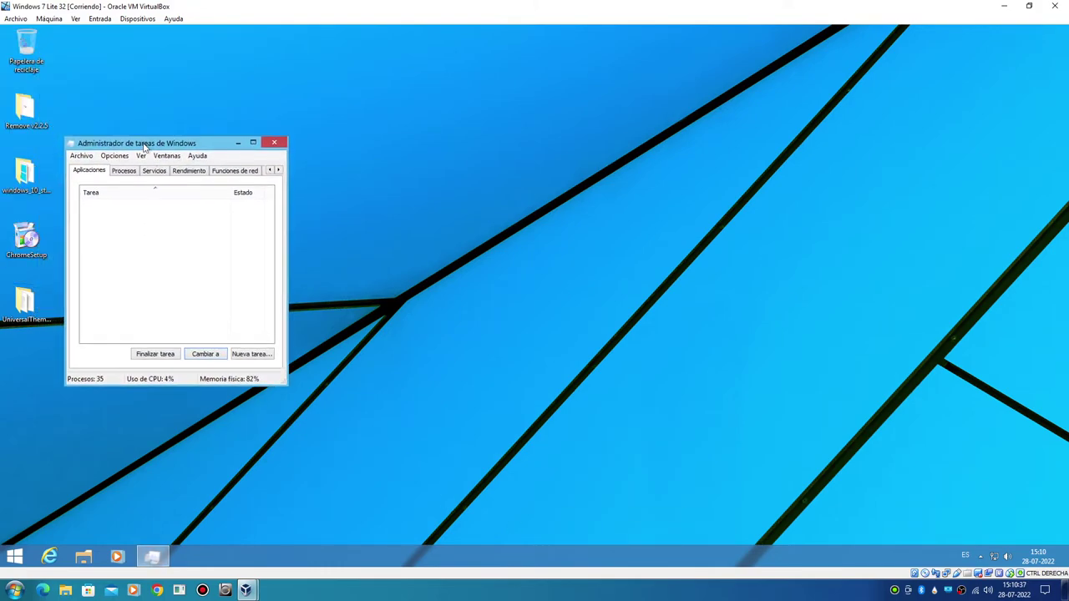
left_click(122, 172)
Request ending the second csrss.exe process with unsaved data abandoned, cancel the shutdown confirmation, and close the Task Manager.
left_click(102, 224)
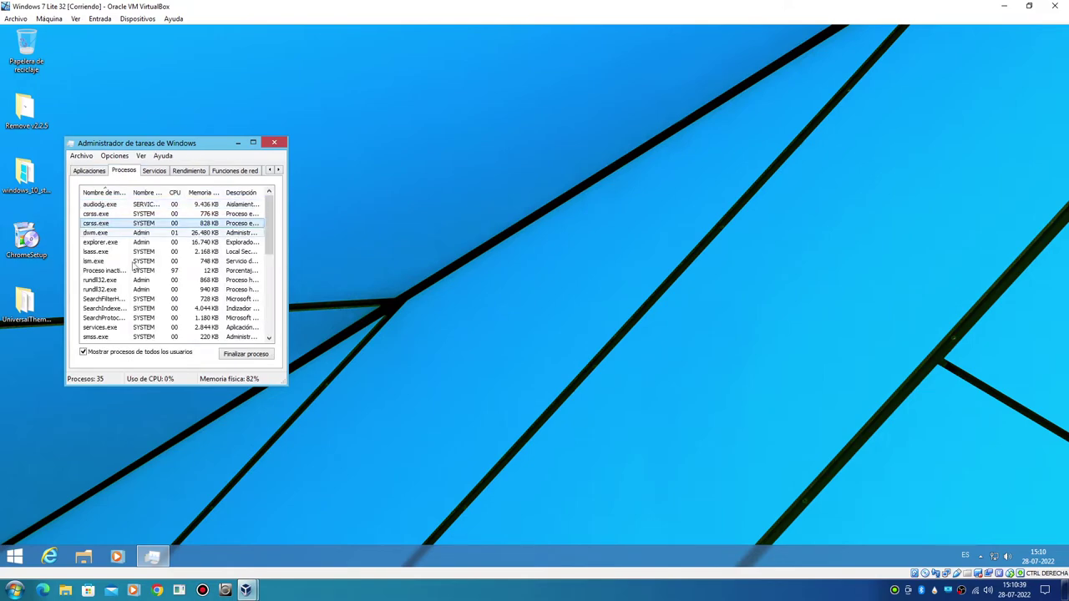
left_click(244, 354)
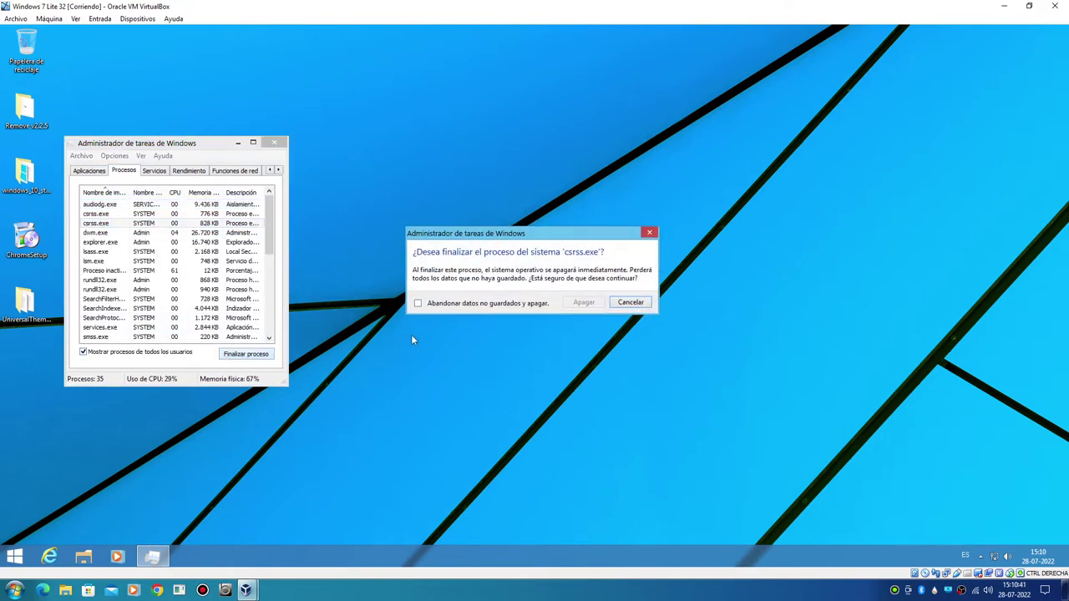
left_click(454, 304)
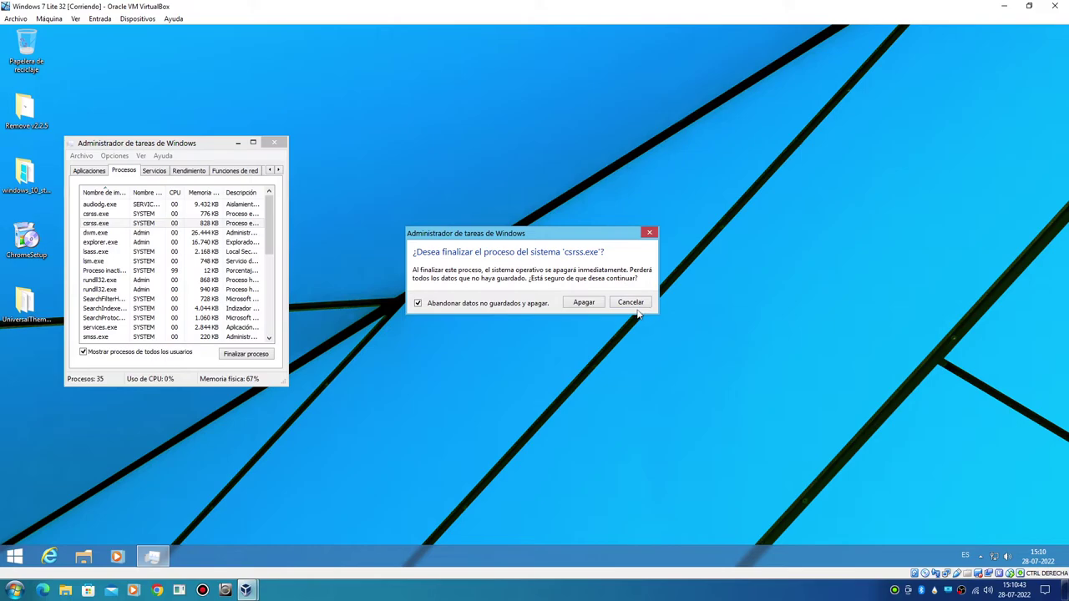
left_click(633, 304)
left_click(269, 143)
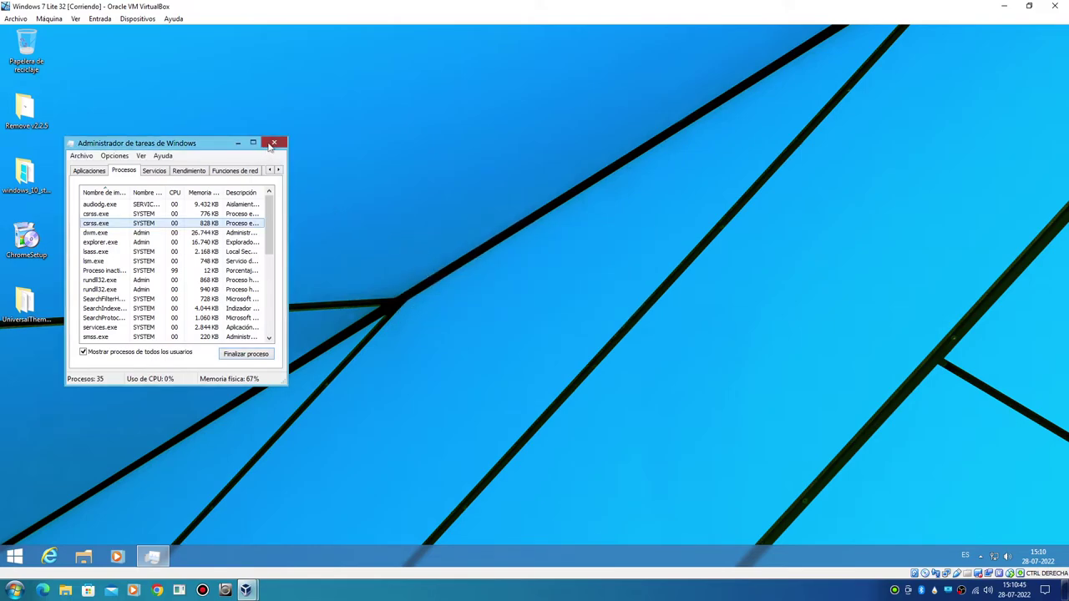
View the installed themes in the desktop's Personalización settings and close the window.
right_click(269, 143)
left_click(294, 264)
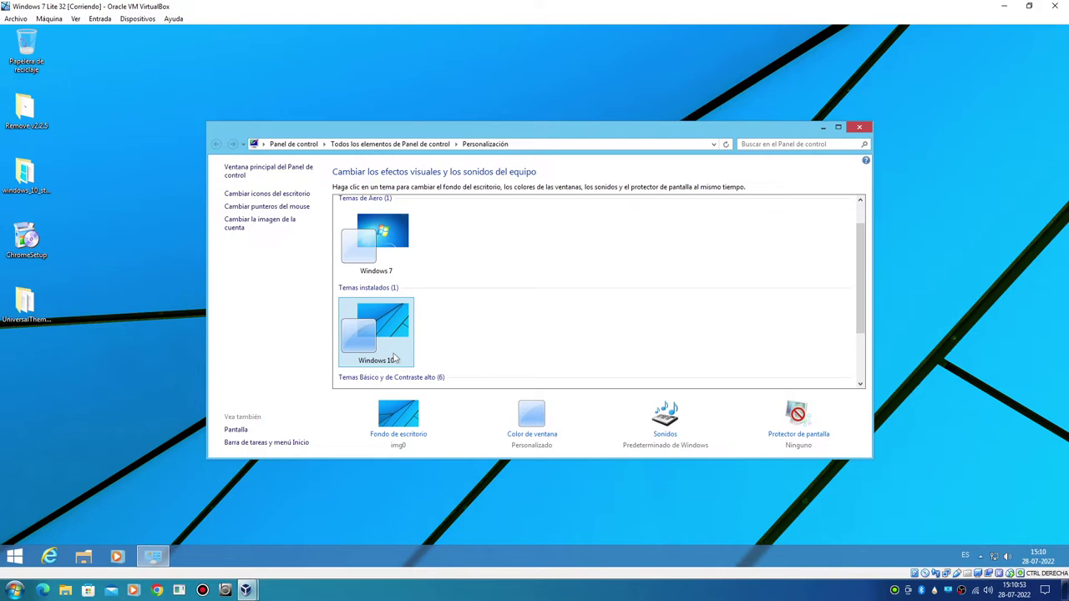
left_click(857, 128)
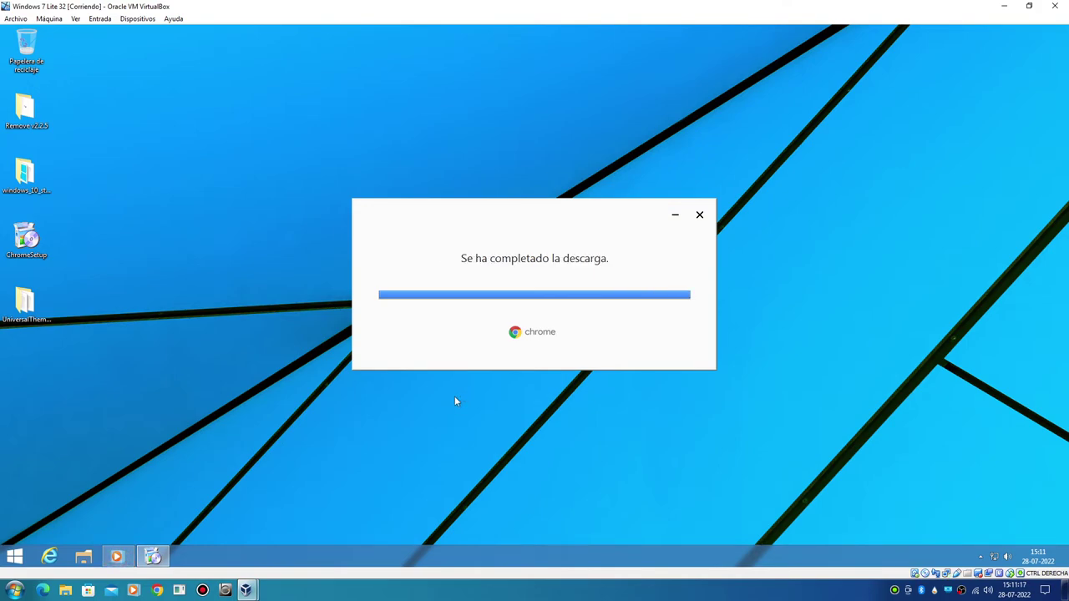
Set up Windows Media Player with Configuración recomendada, moving its setup dialog off the Chrome installer, and close the player.
left_click(417, 274)
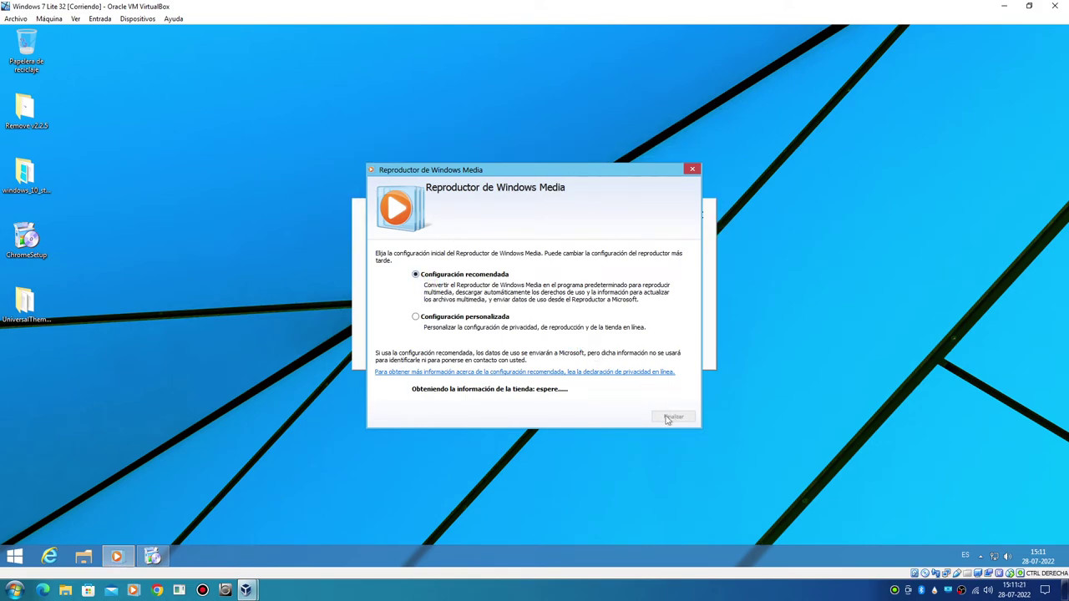
left_click_drag(482, 171, 253, 155)
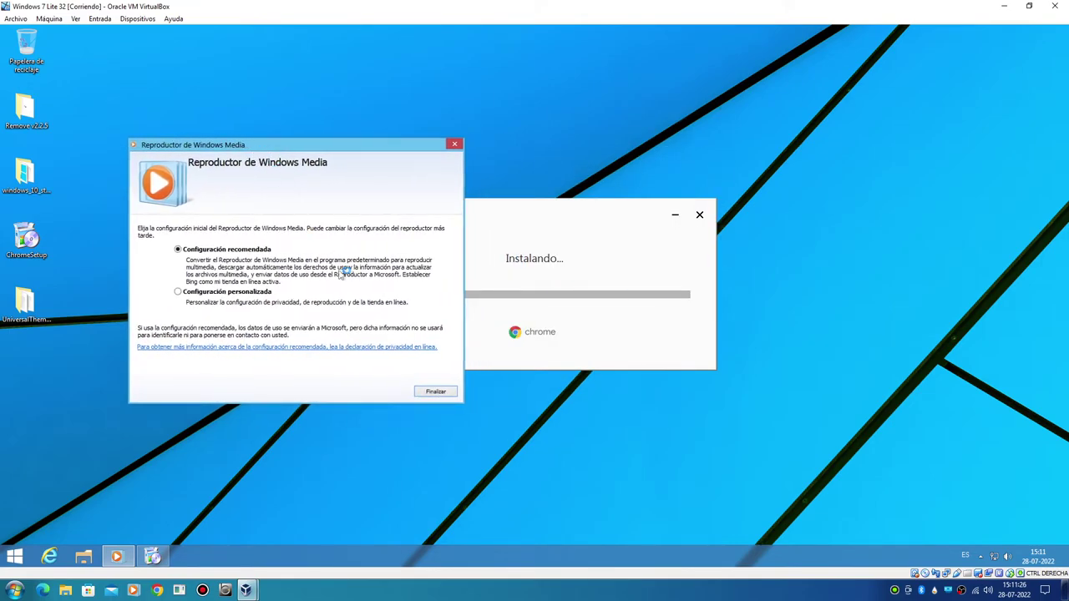
left_click(432, 394)
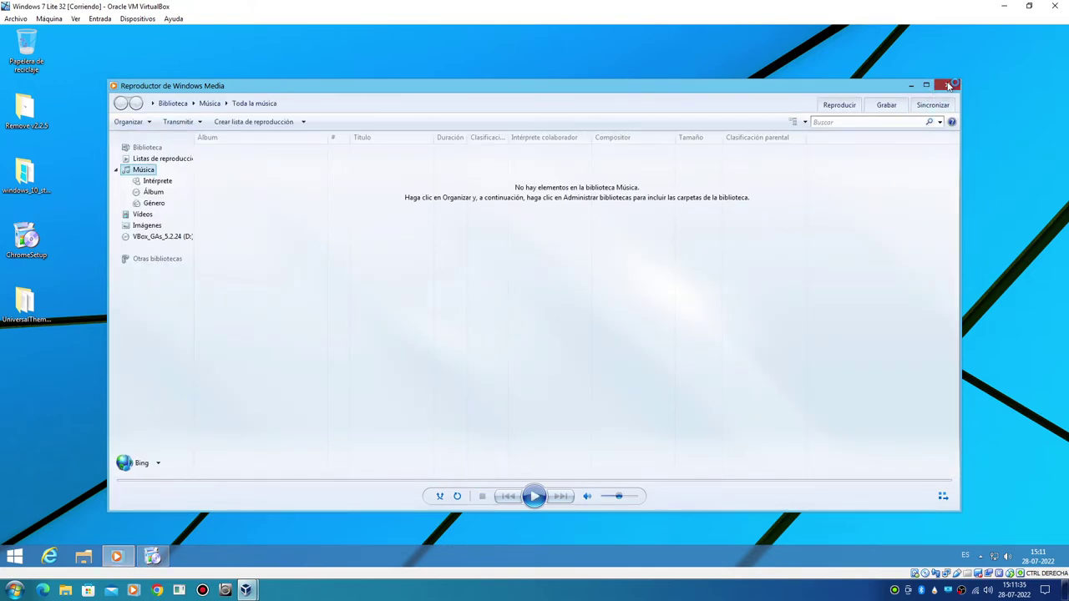
left_click(949, 86)
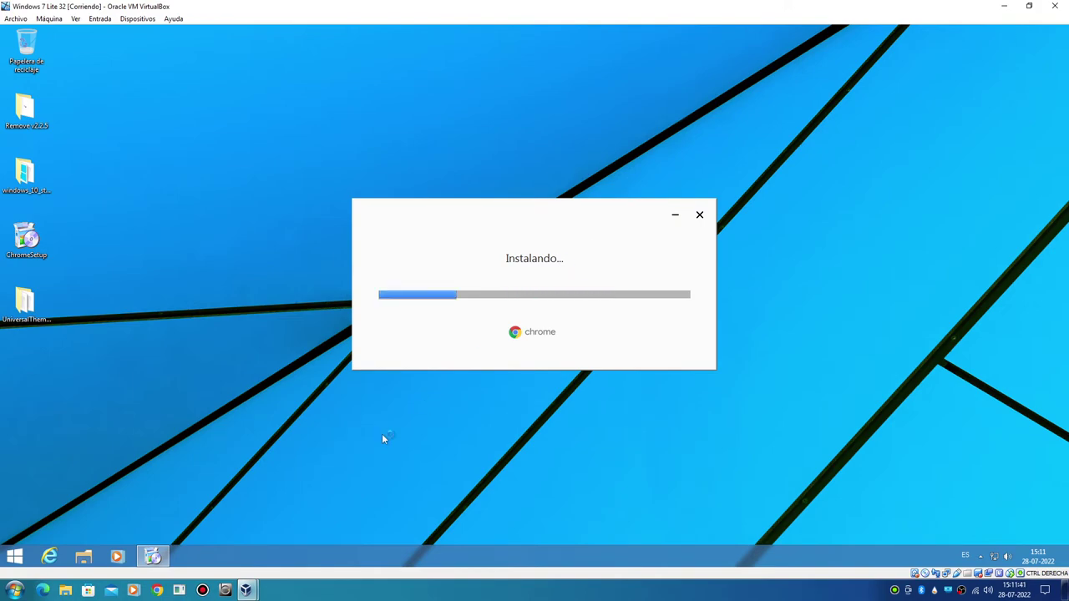
Inspect the general, compatibility, details and other properties of the pinned Explorador de Windows shortcut, then cancel the dialog.
right_click(87, 557)
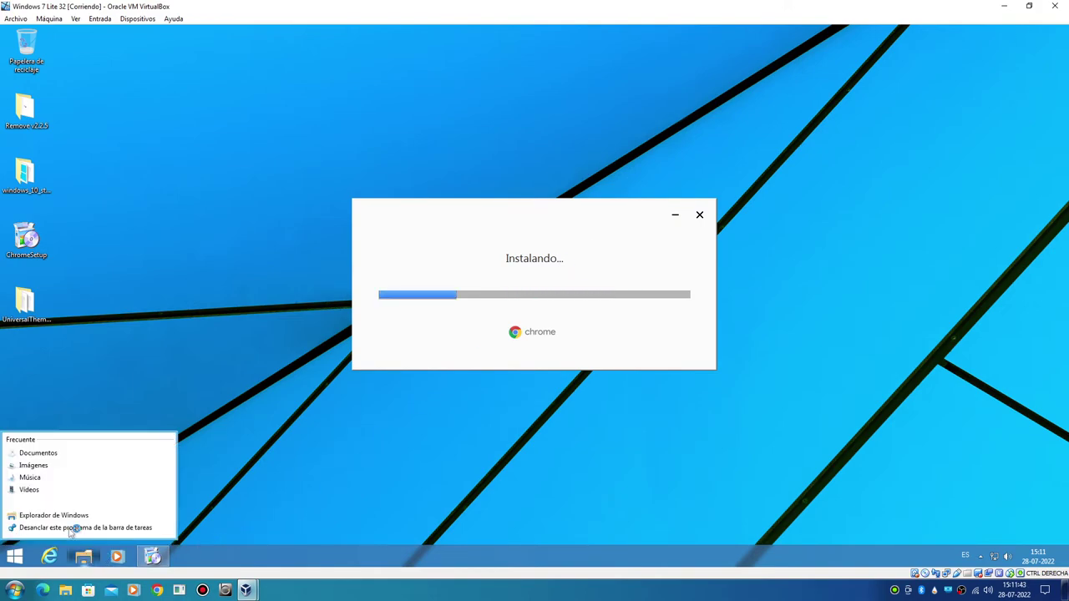
right_click(63, 518)
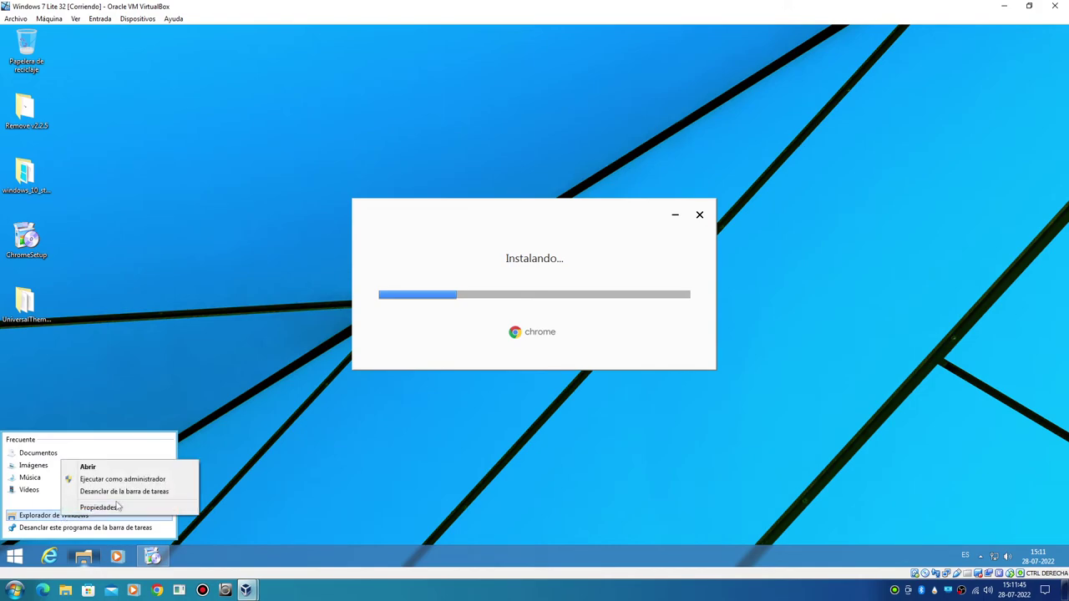
left_click(97, 508)
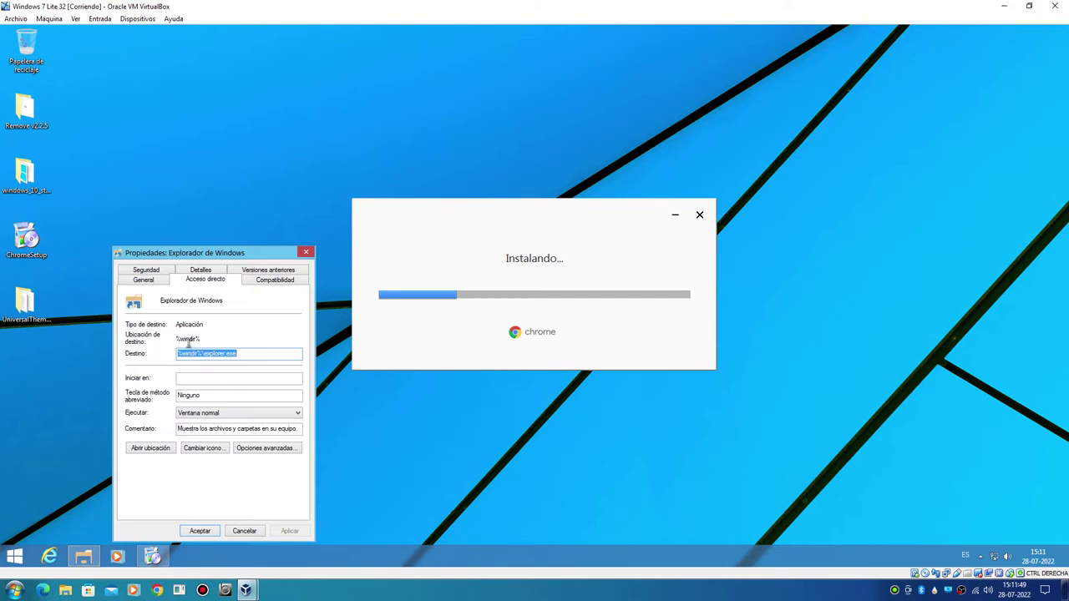
left_click(138, 282)
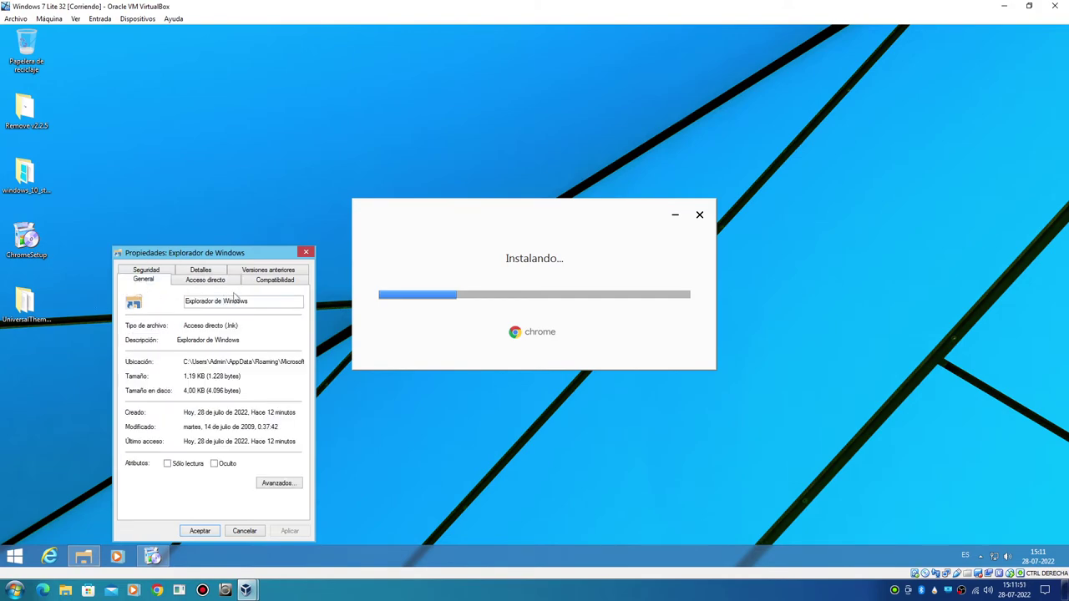
left_click(257, 283)
left_click(264, 271)
left_click(202, 281)
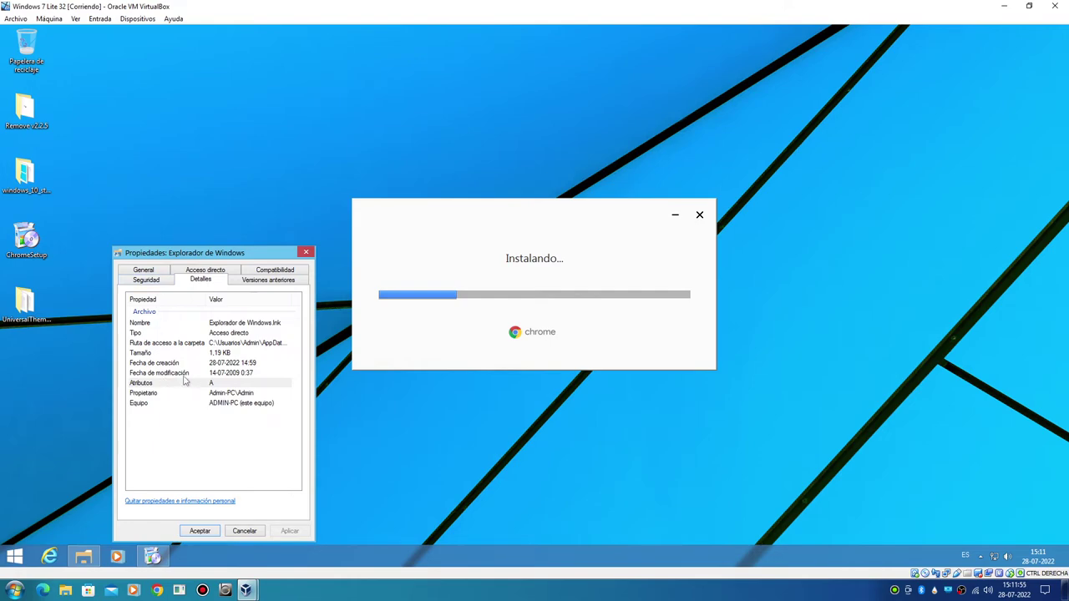
left_click(183, 377)
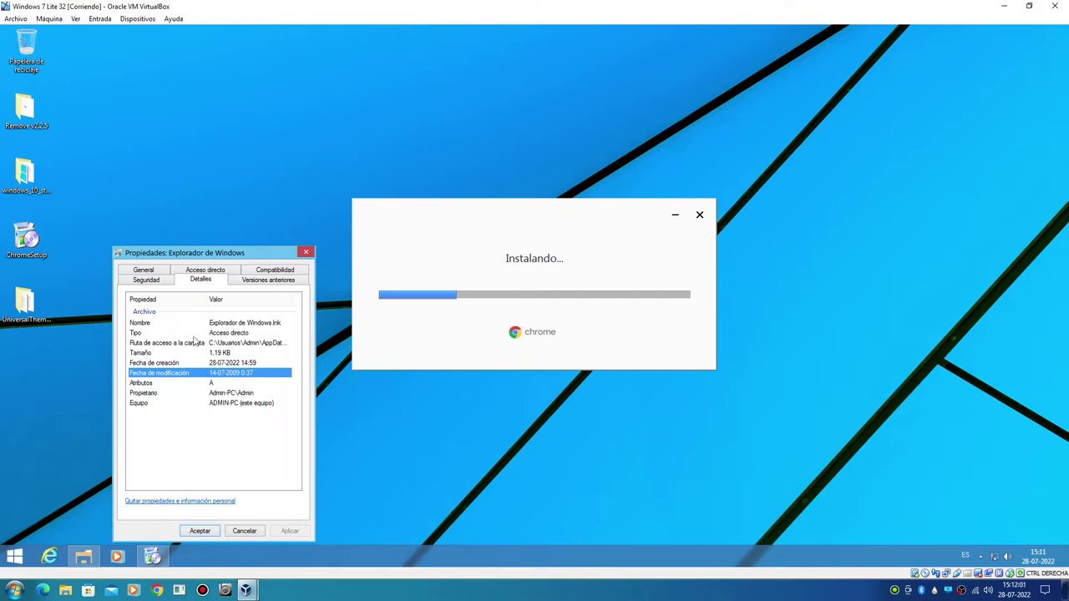
left_click(166, 285)
left_click(249, 532)
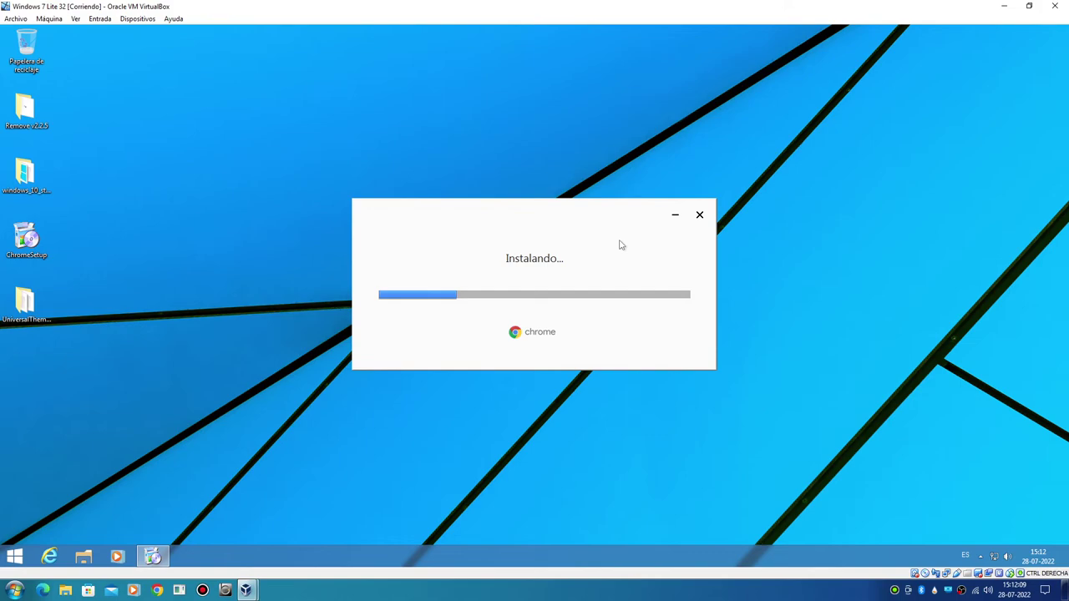
Look through the virtual machine's Start menu, including the Equipo options and the Inicio and Juegos folders under all programs.
left_click(21, 557)
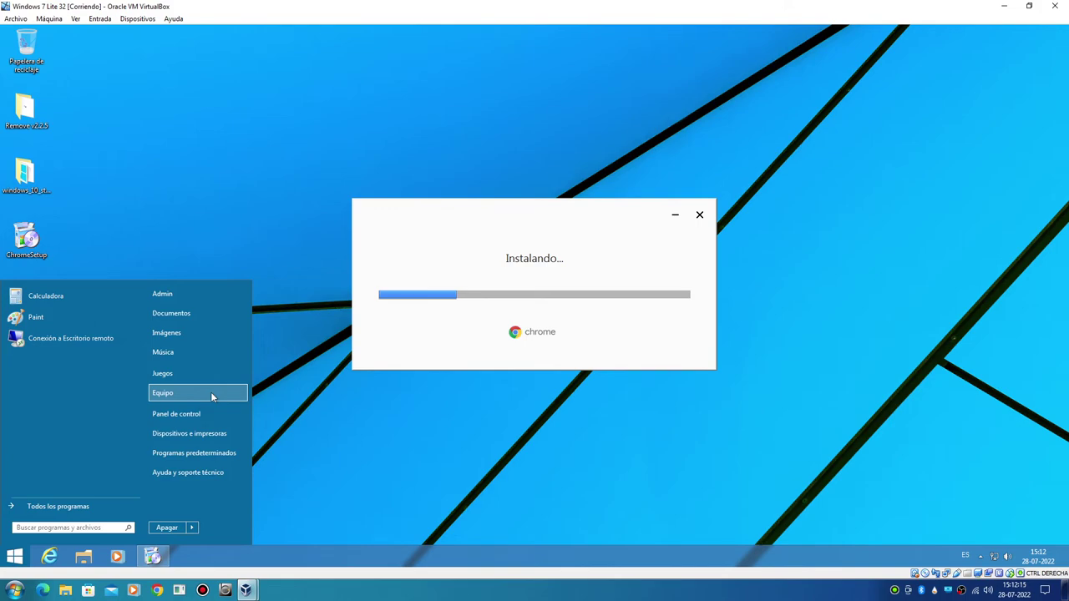
right_click(220, 484)
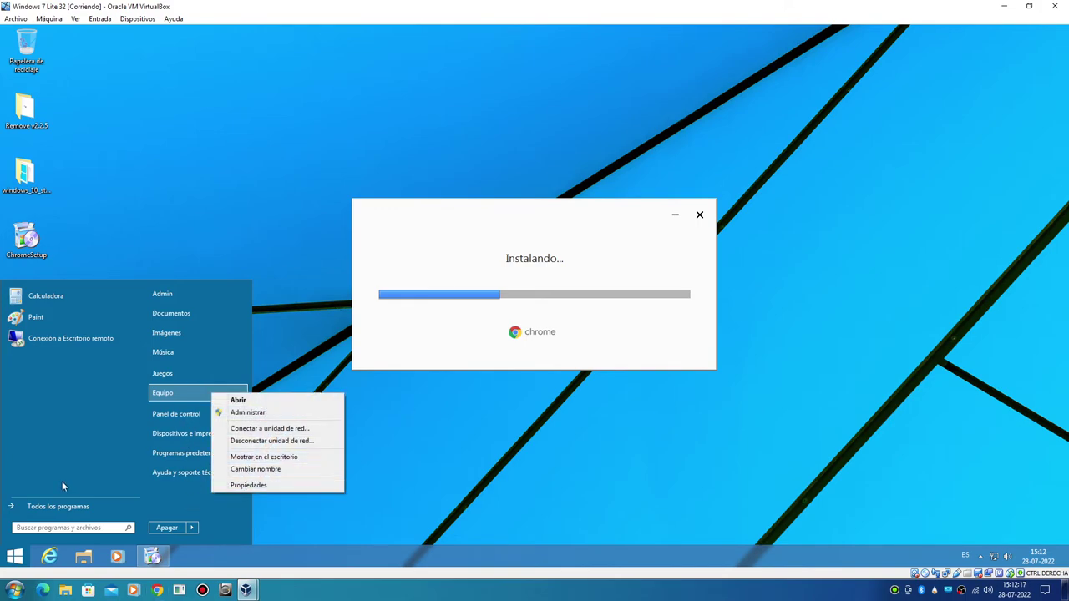
left_click(72, 449)
left_click(52, 506)
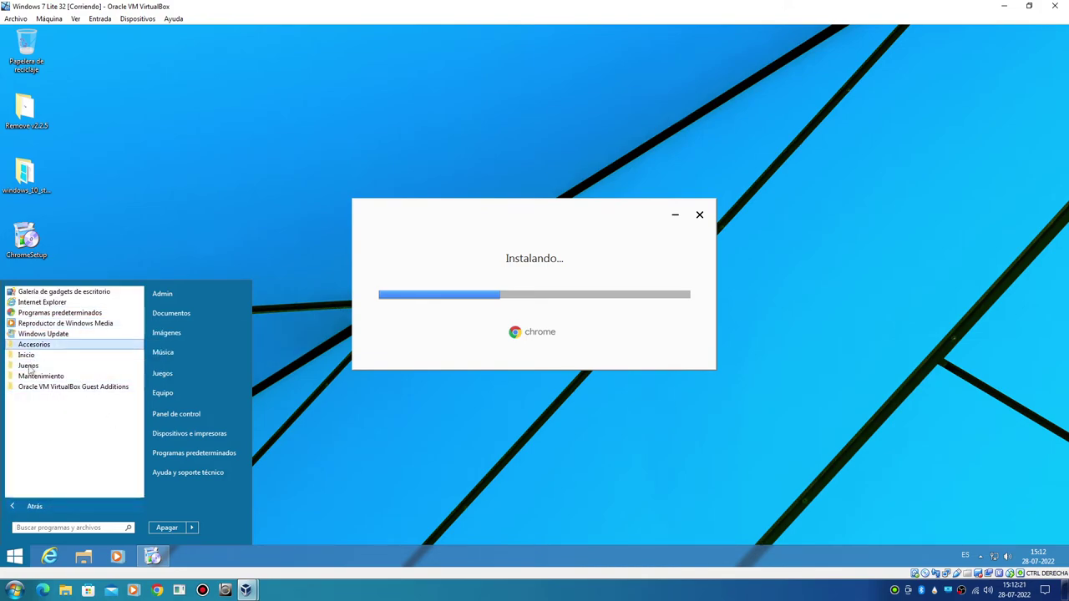
left_click(41, 358)
left_click(46, 365)
left_click(48, 367)
left_click(49, 367)
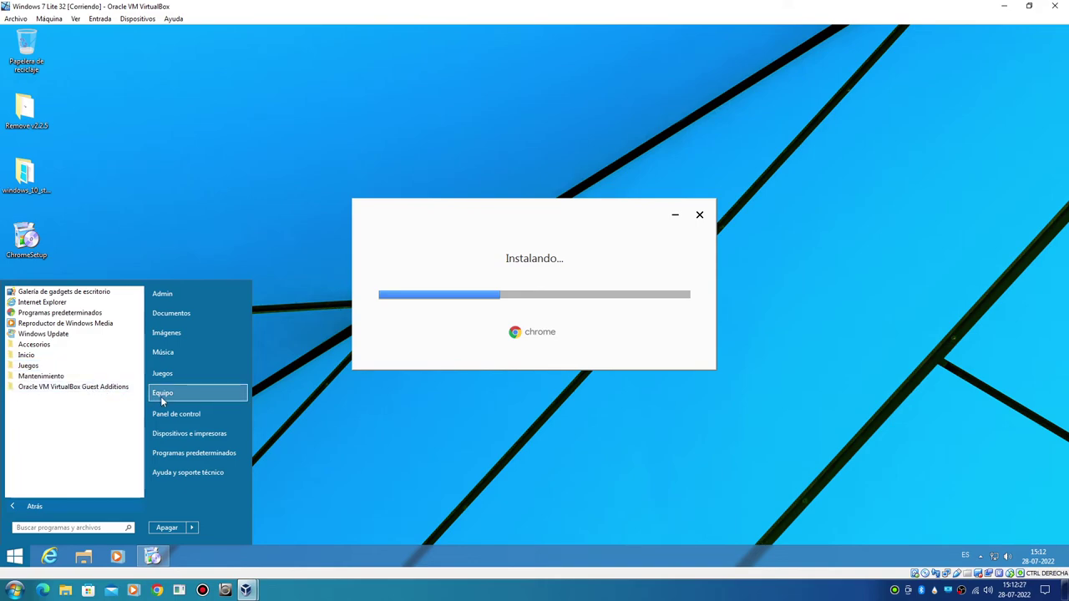
View the contents of Disco local (C:) through Equipo, select the Windows folder, and close the window.
left_click(227, 389)
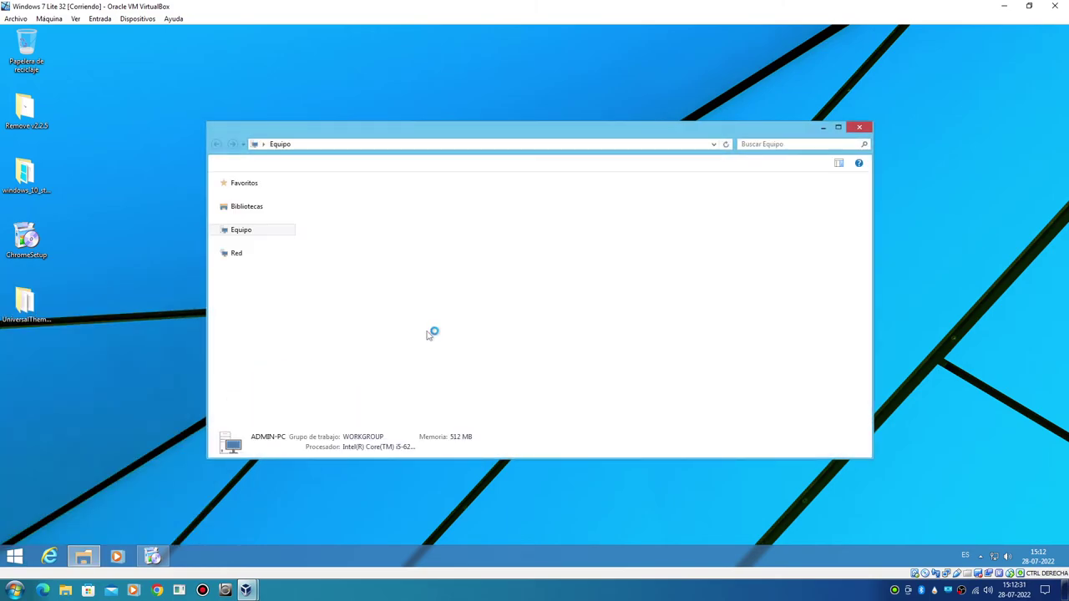
double_click(342, 207)
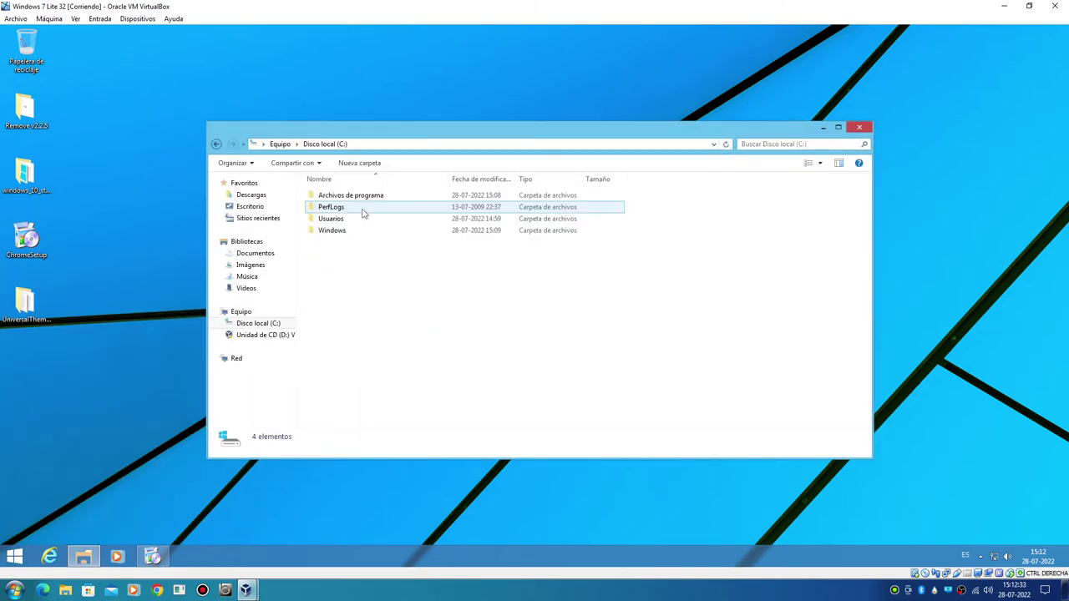
left_click(347, 232)
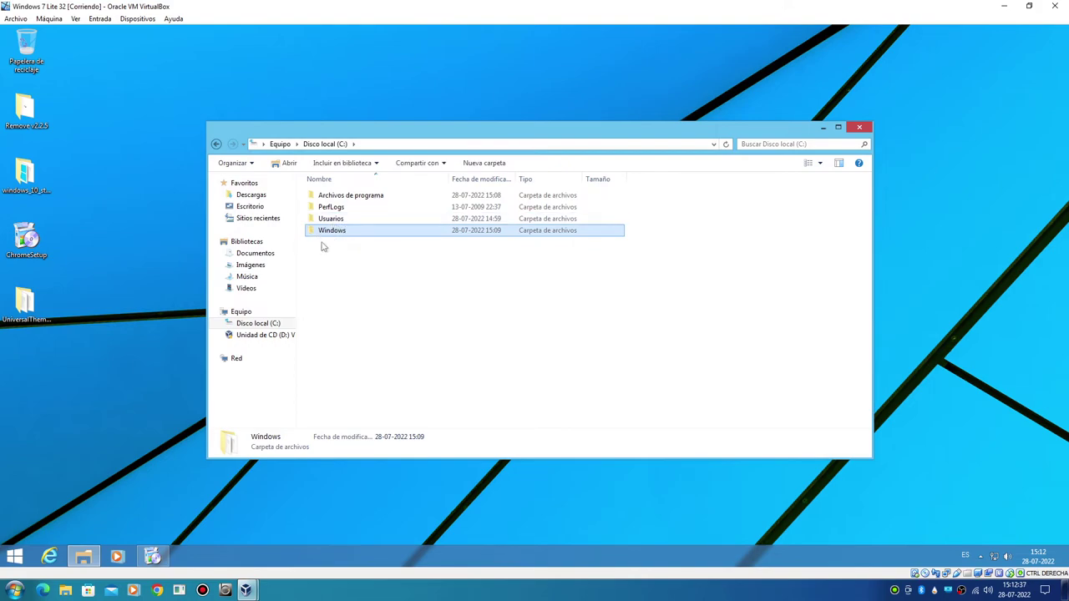
left_click(857, 129)
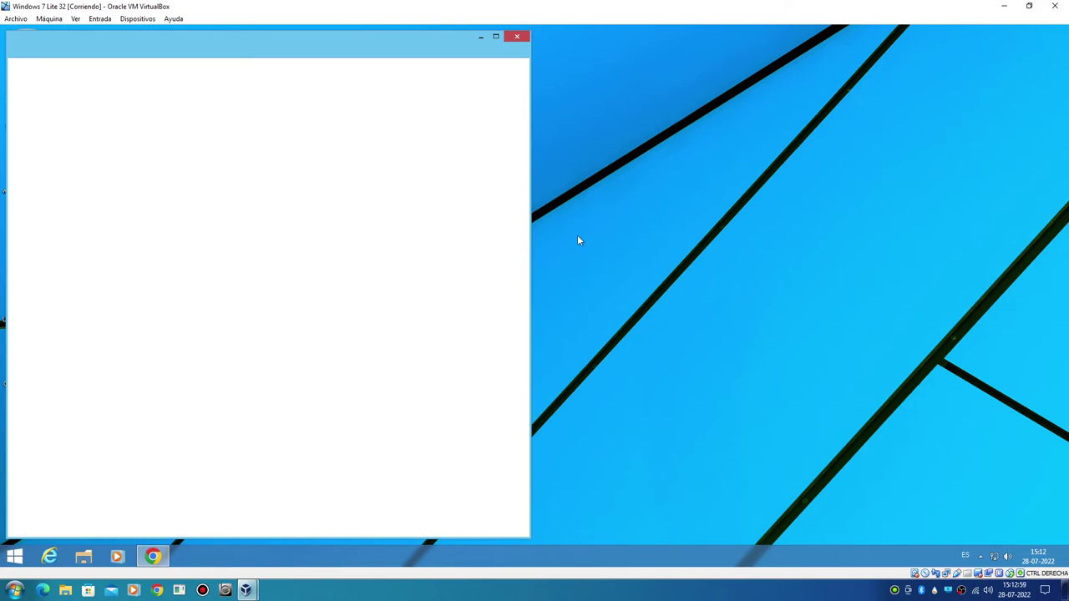
Replace the welcome tab with a new tab in the maximized Chrome window and minimize the browser.
left_click(497, 39)
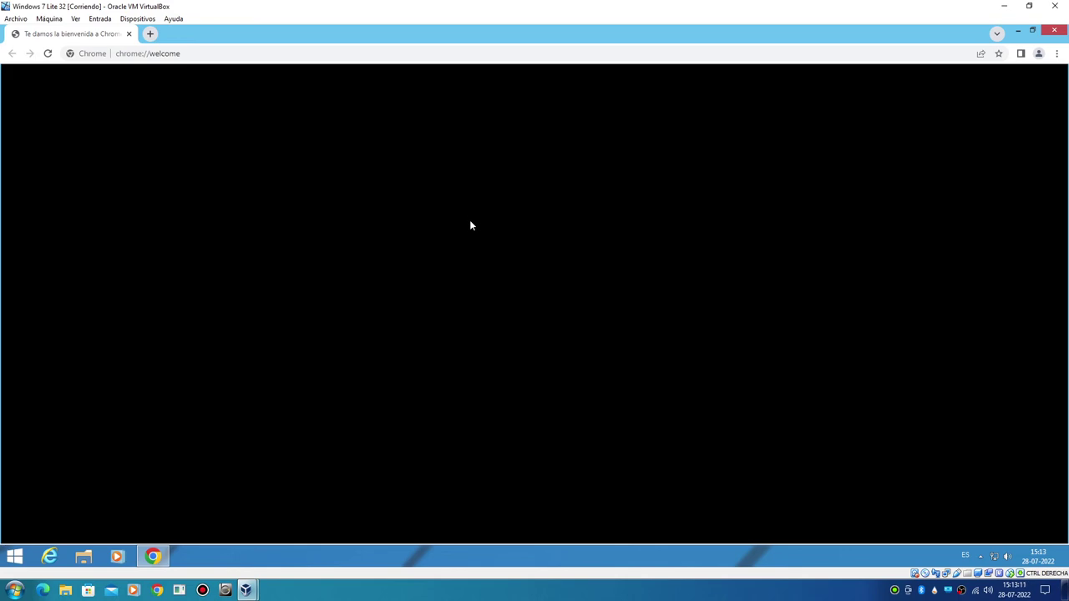
left_click(1020, 31)
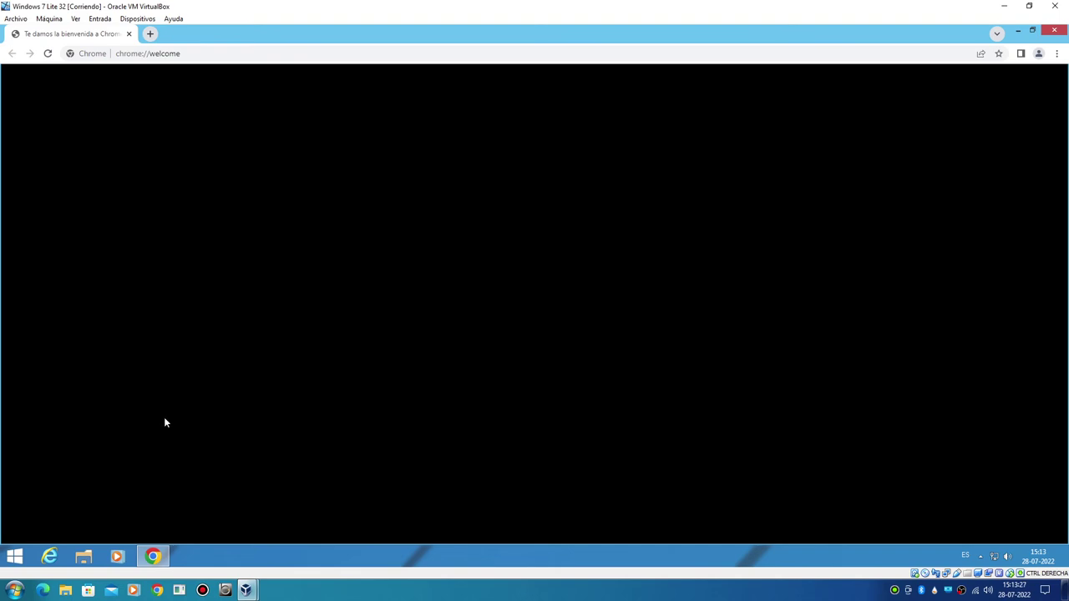
left_click(148, 36)
left_click(136, 34)
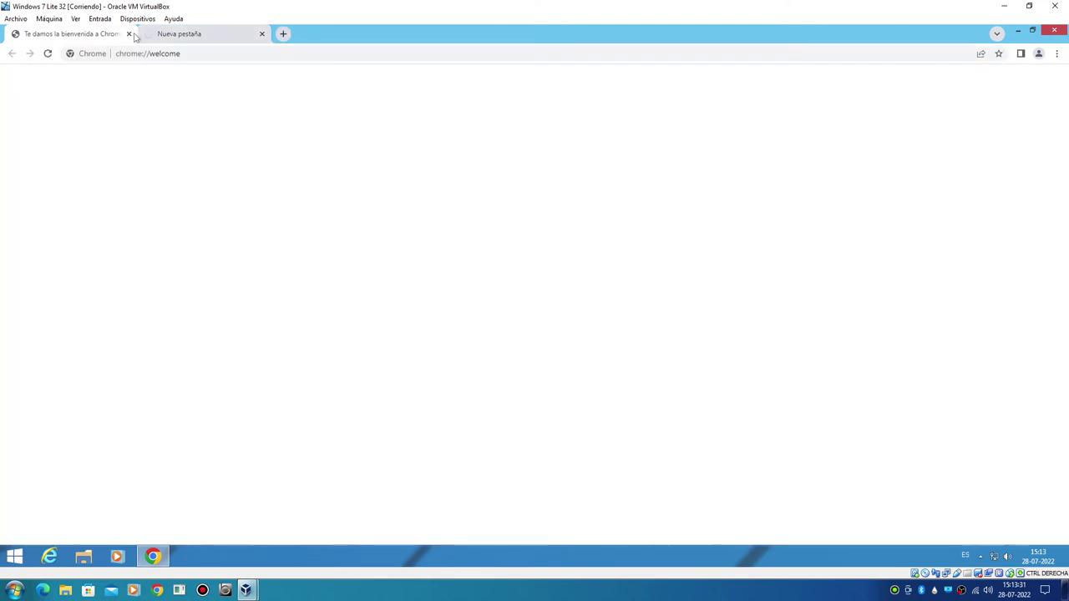
left_click(130, 34)
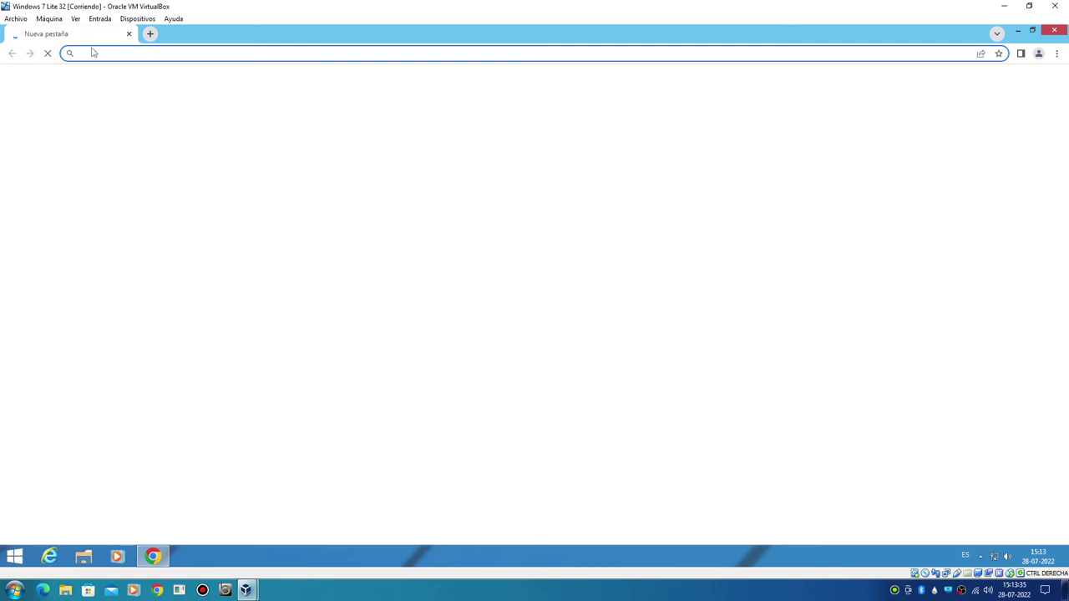
left_click(1017, 32)
Run winver in the virtual machine, move the Acerca de Windows dialog toward the desktop's centre, and close the extra Ejecutar window.
right_click(229, 226)
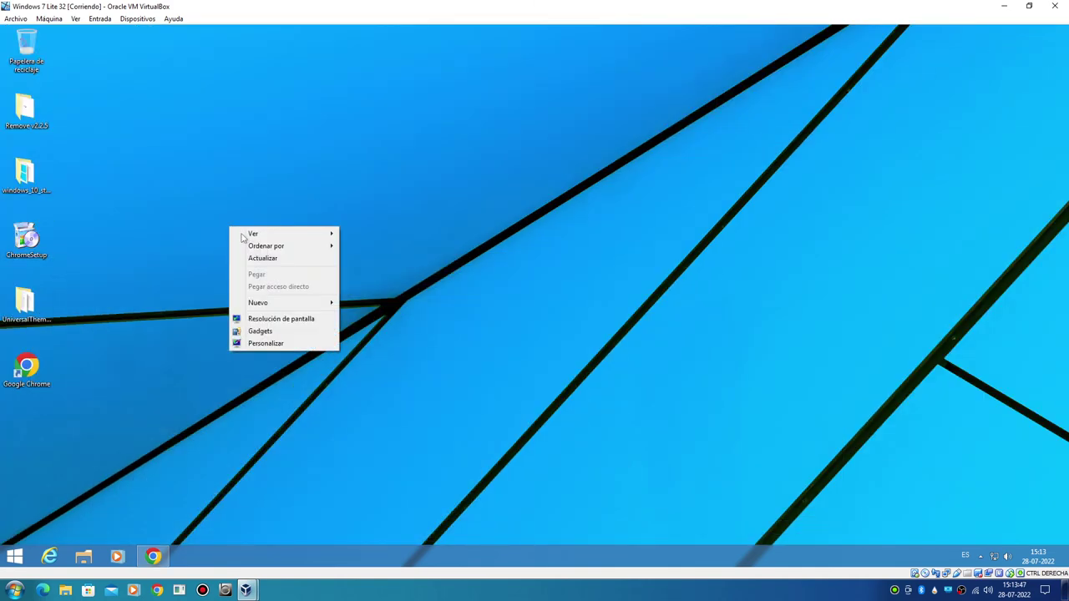
left_click(259, 343)
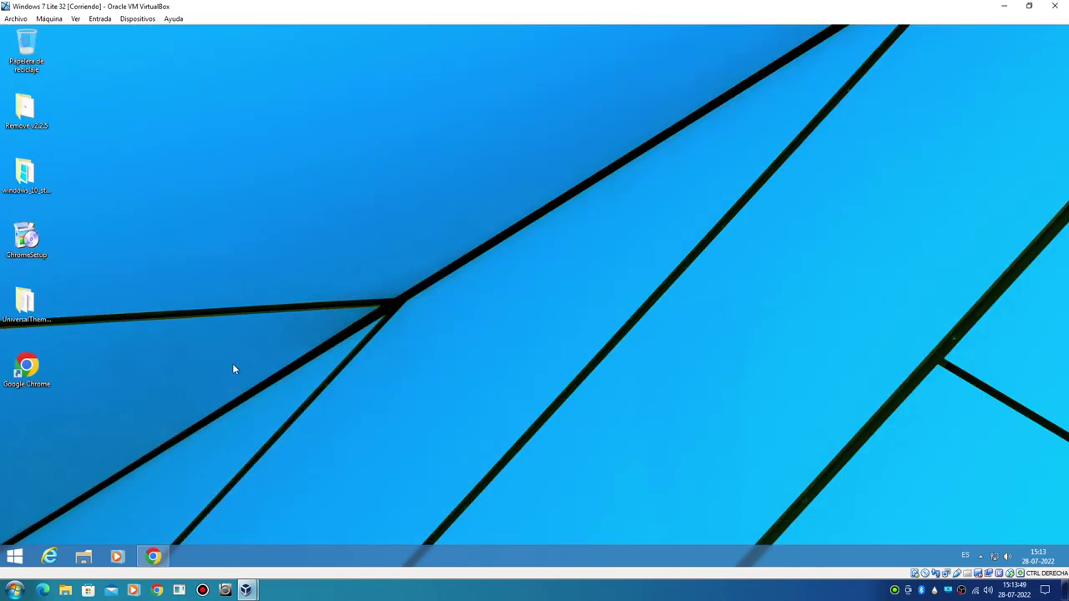
key("super+r")
key("Return")
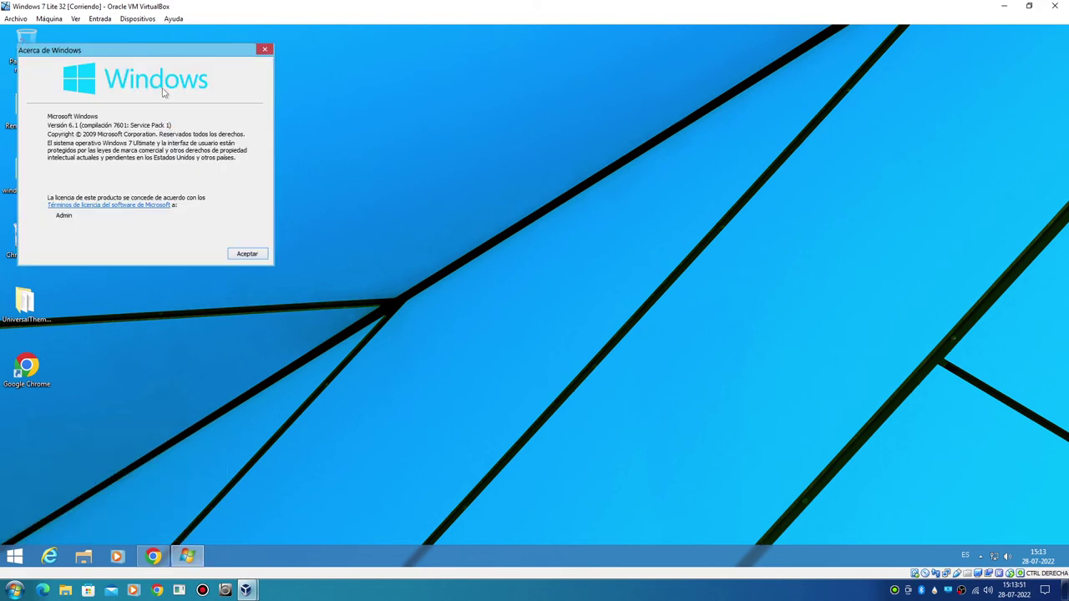
left_click_drag(187, 61, 344, 192)
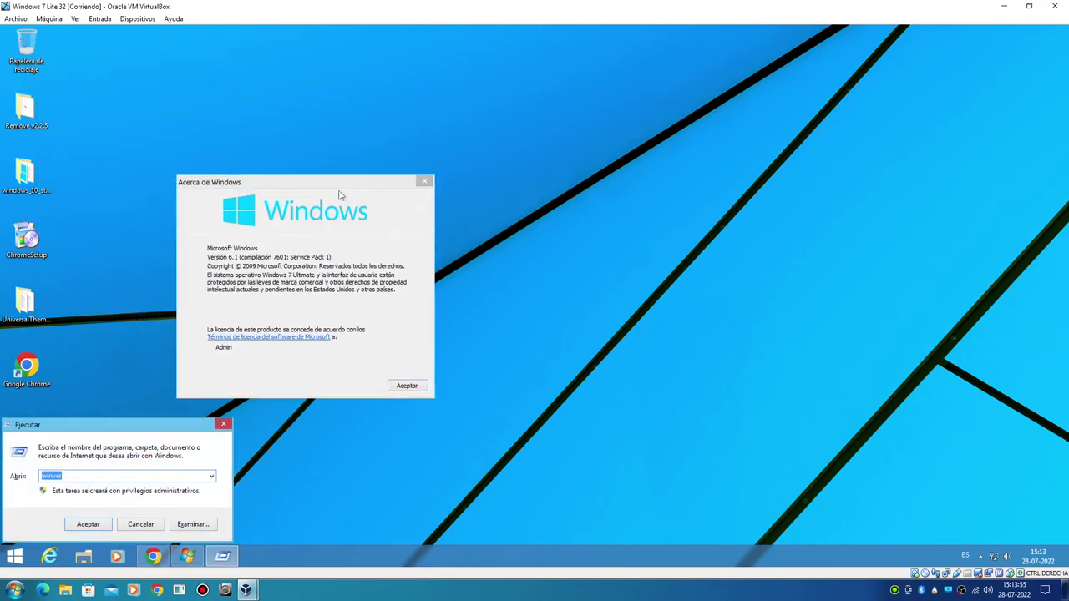
left_click(223, 426)
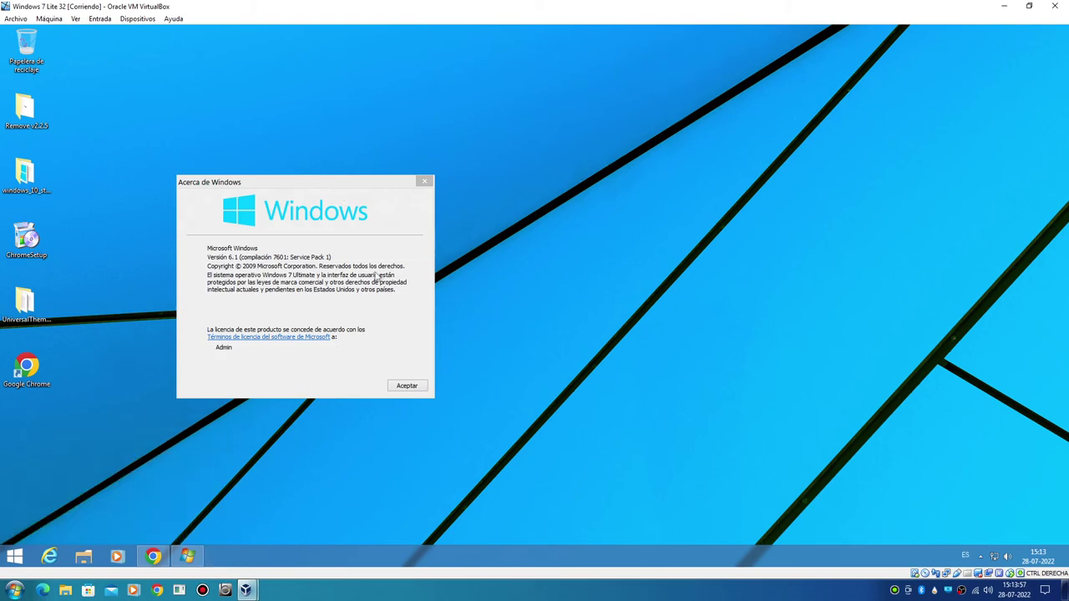
Run winver on the host, compare its dialog side by side with the virtual machine's, and close the host's dialog.
left_click(443, 599)
key("super+r")
key("Return")
left_click_drag(178, 28, 613, 181)
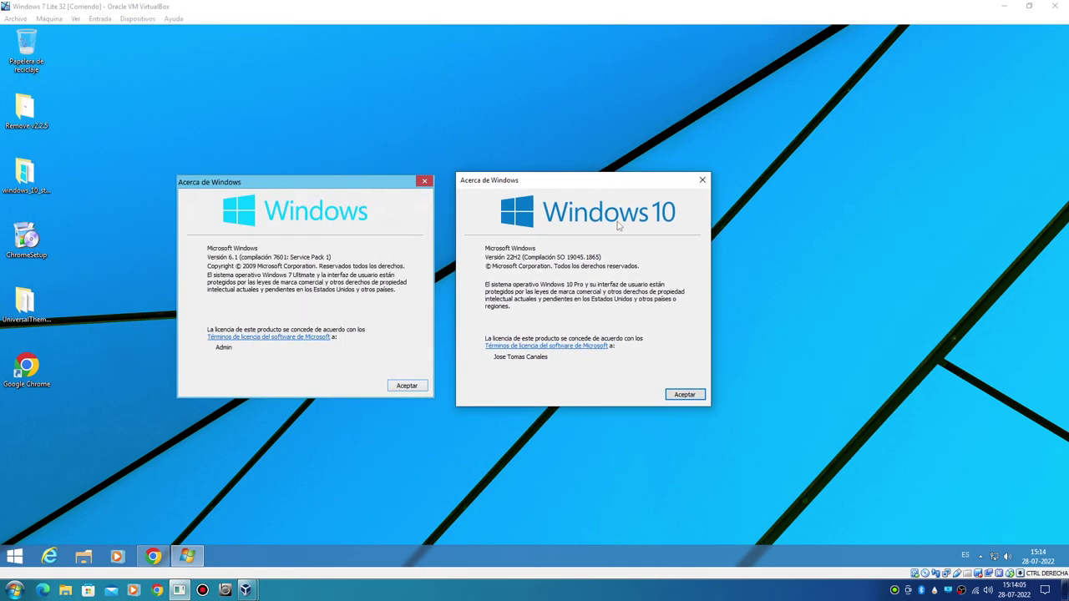
key("Return")
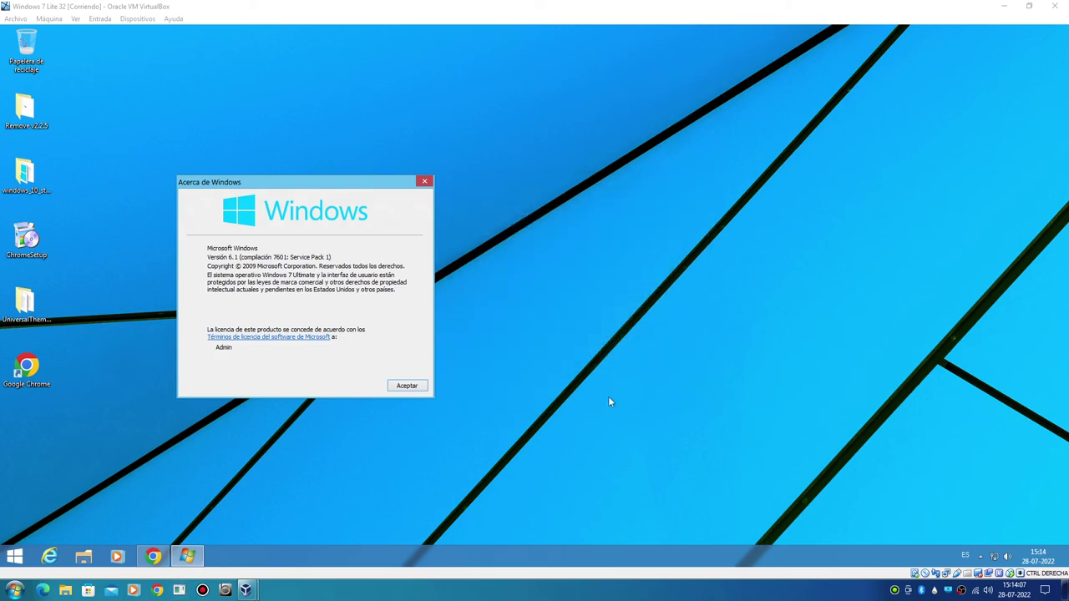
Switch the host's StartIsBack appearance to the Windows 10 visual style, apply it, and close the configuration.
right_click(14, 589)
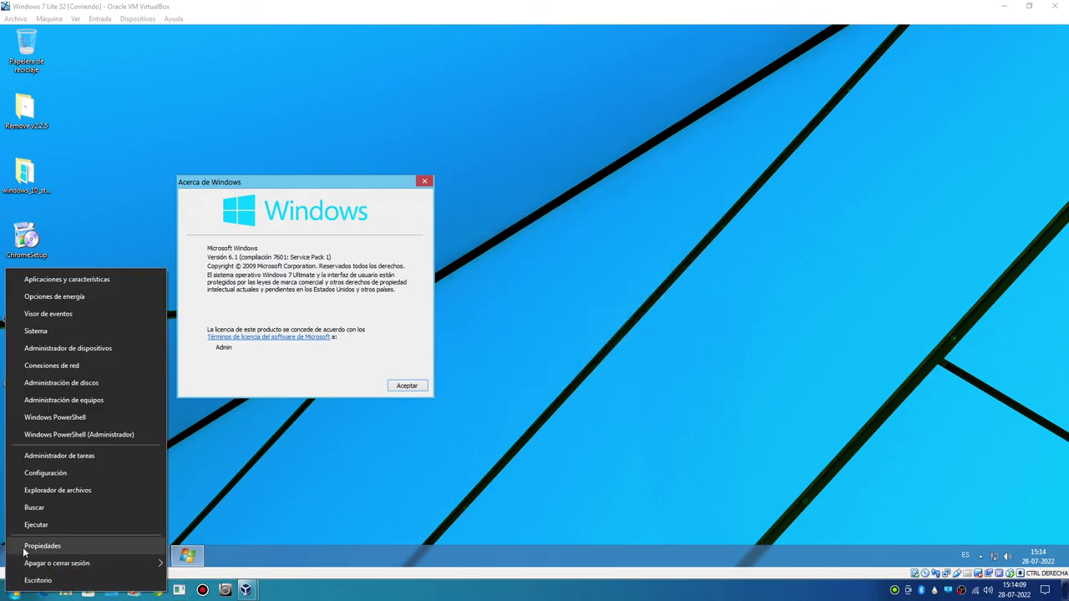
left_click(431, 411)
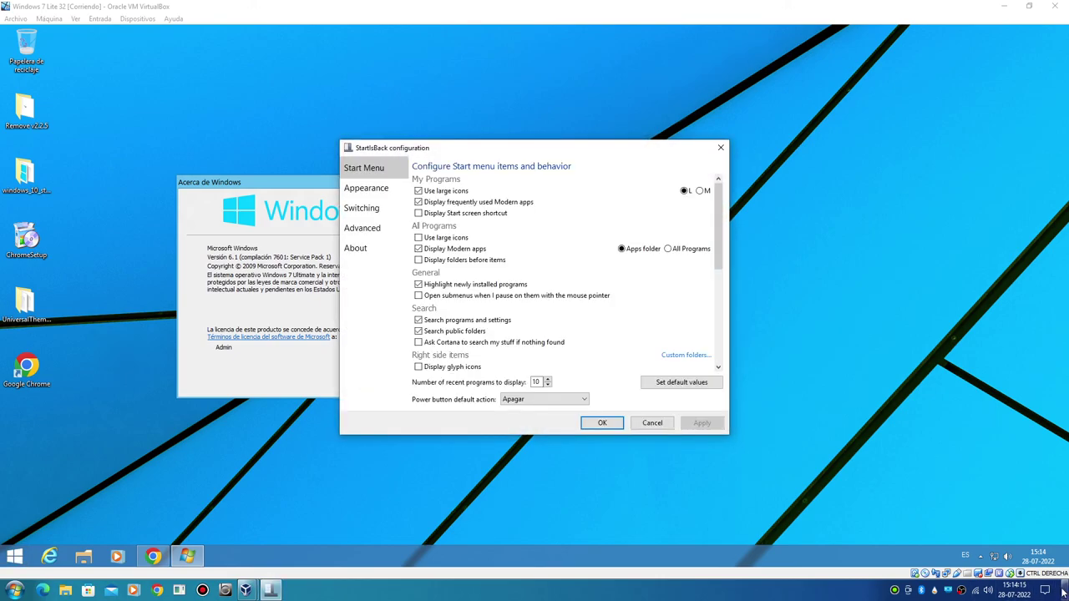
left_click(366, 188)
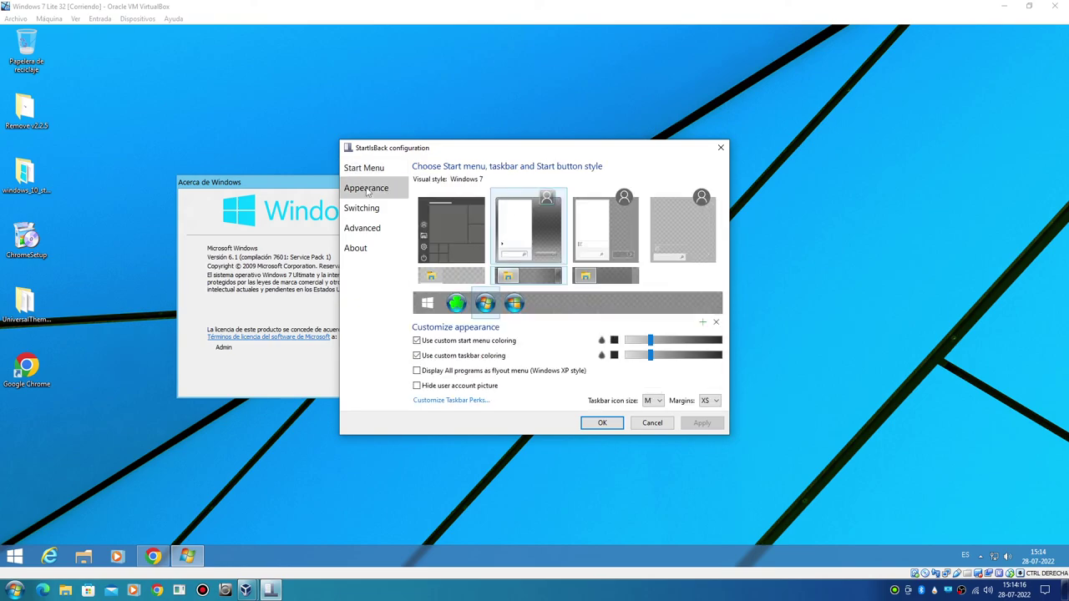
left_click(480, 216)
left_click(702, 422)
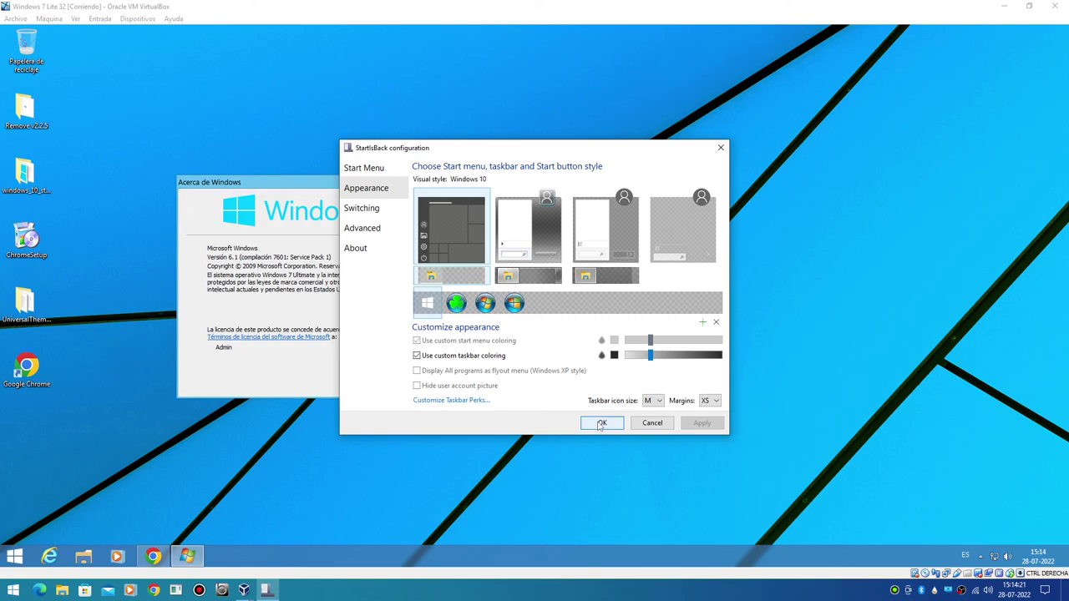
left_click(601, 423)
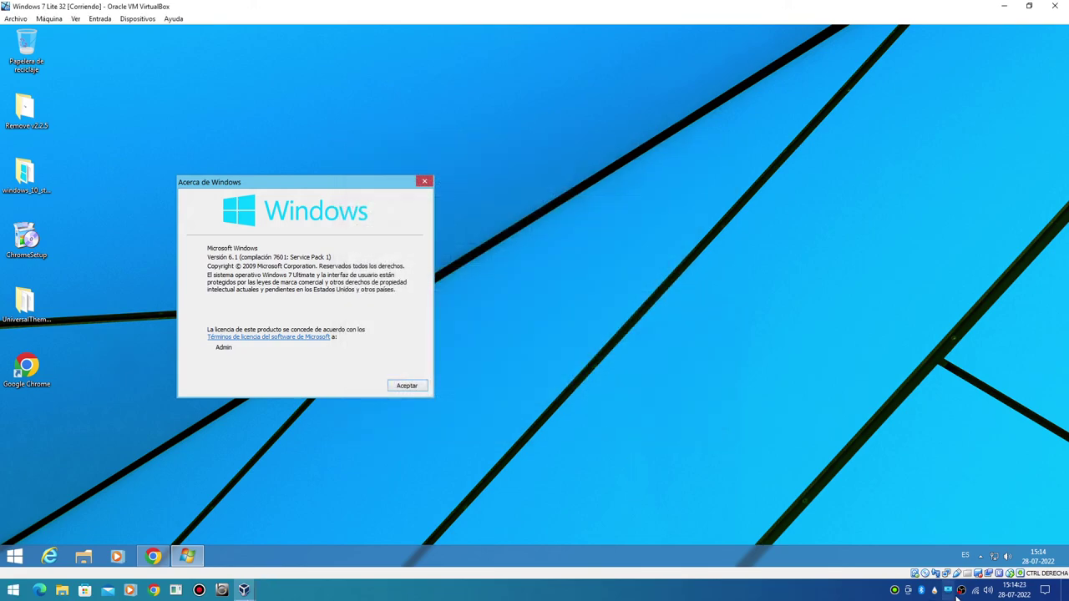